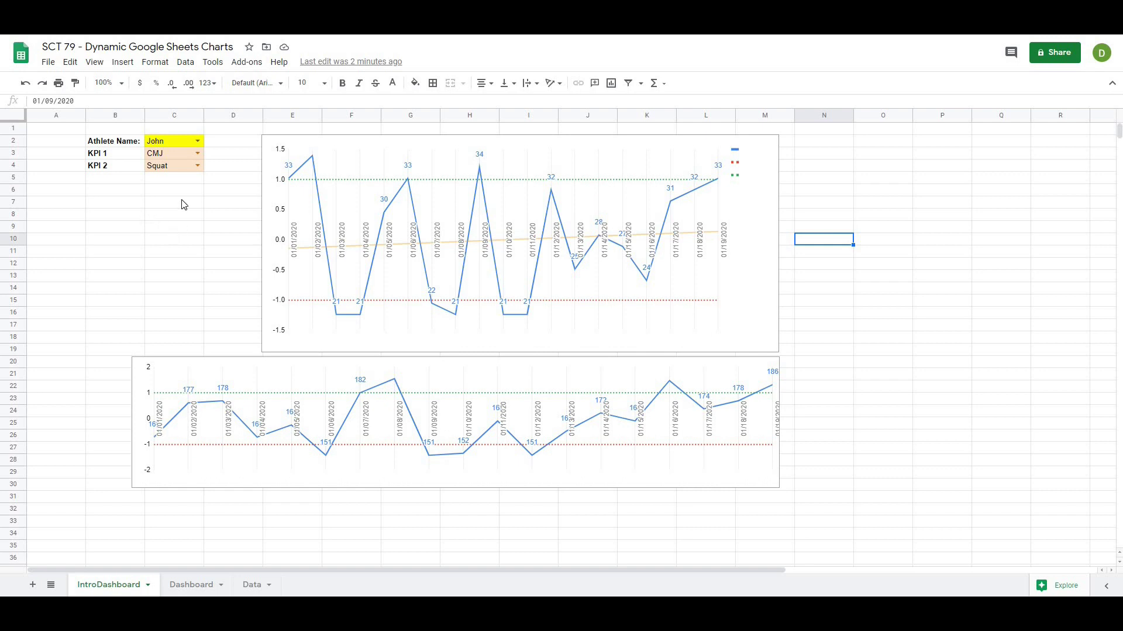
Switch the intro dashboard's Athlete Name in C2 to the first athlete in the dropdown list.
click(175, 226)
click(198, 141)
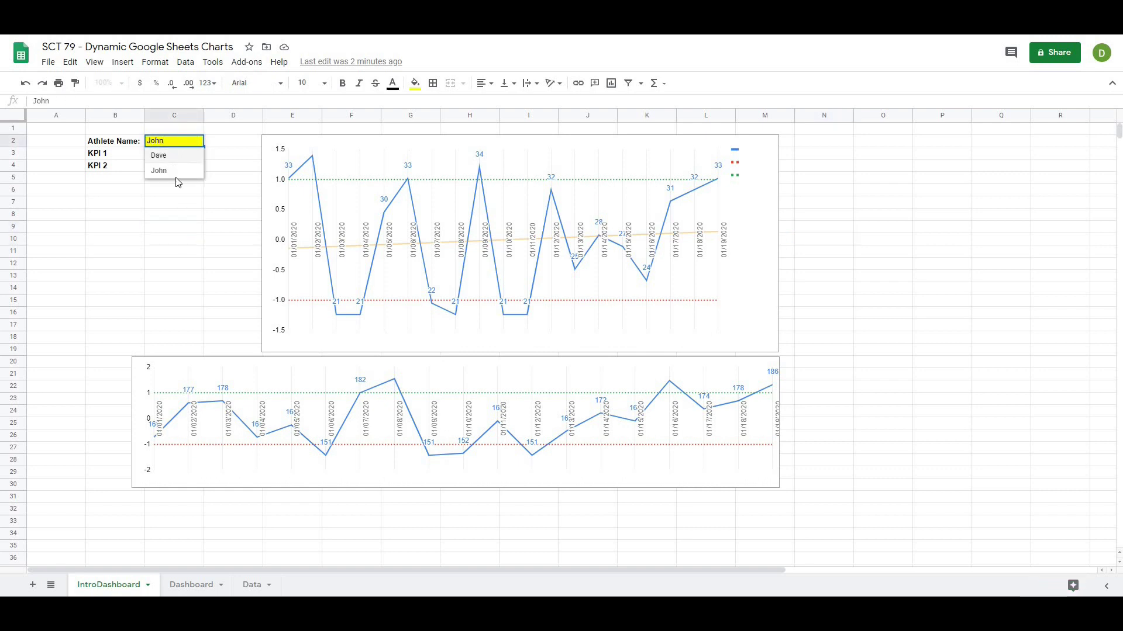
key(Return)
click(188, 218)
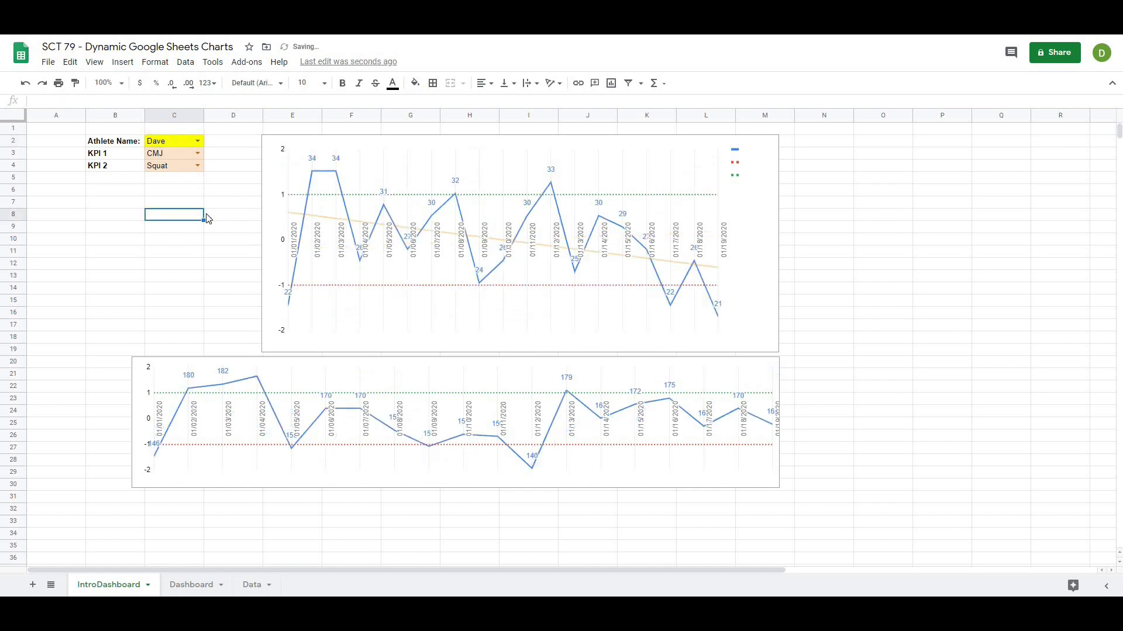
Set KPI 1 to Squat and KPI 2 to CMJ on the intro dashboard.
click(198, 154)
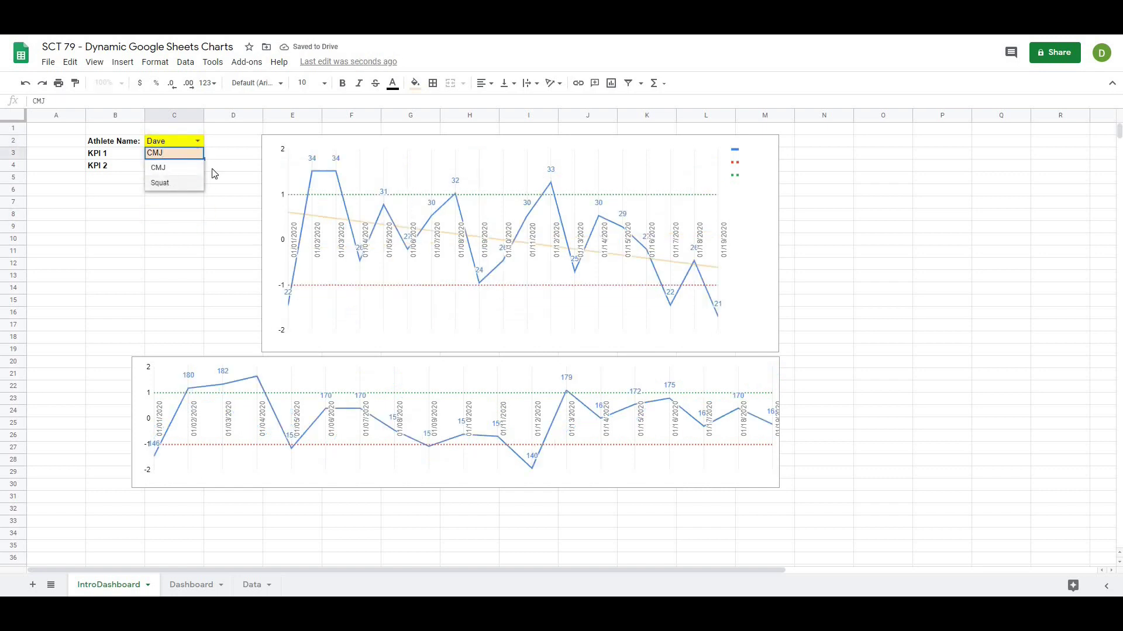
key(Down)
key(Down)
key(Return)
click(198, 165)
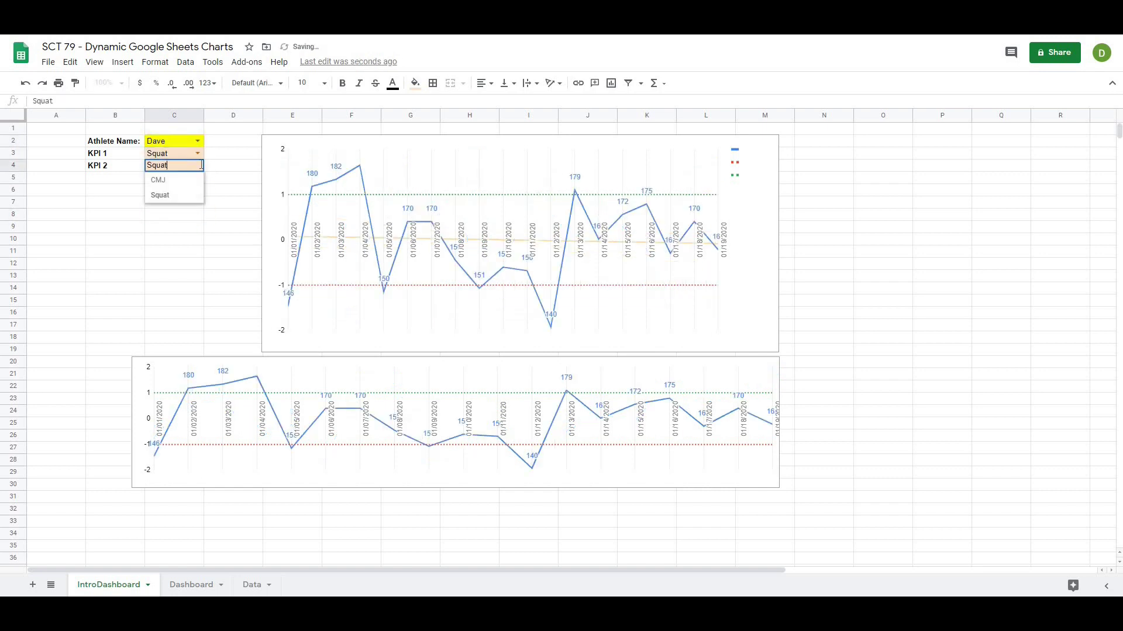
click(173, 183)
click(193, 262)
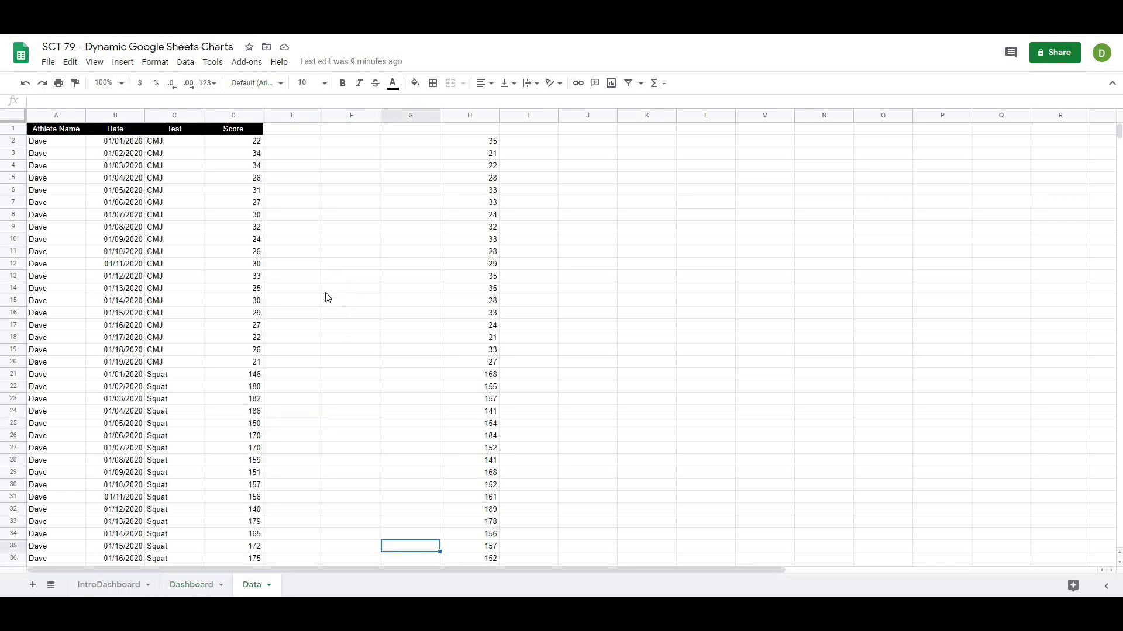
Examine the Athlete Name, Date, Test and Score columns on the Data sheet.
click(61, 144)
drag(56, 146, 71, 546)
scroll(95, 505, up, 10)
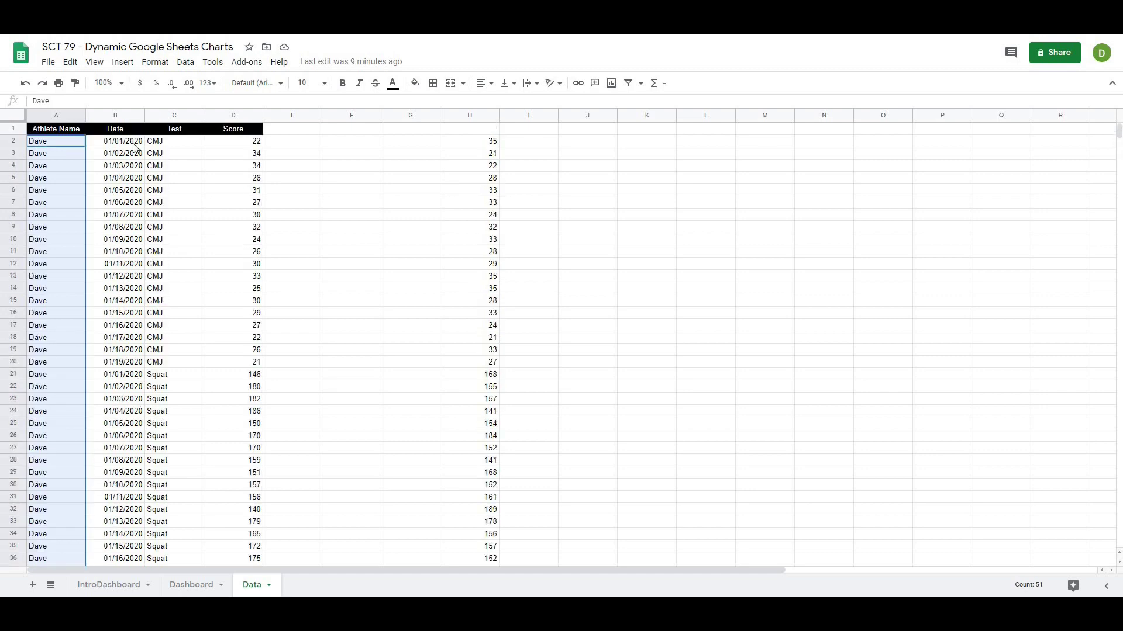
drag(117, 141, 128, 313)
click(173, 252)
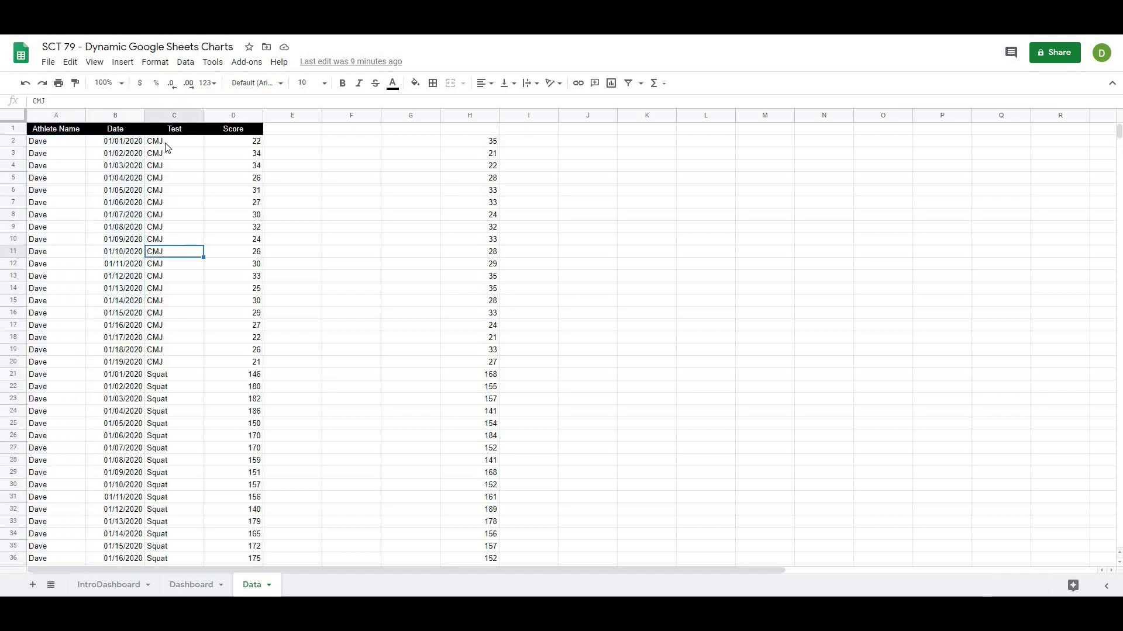
click(166, 143)
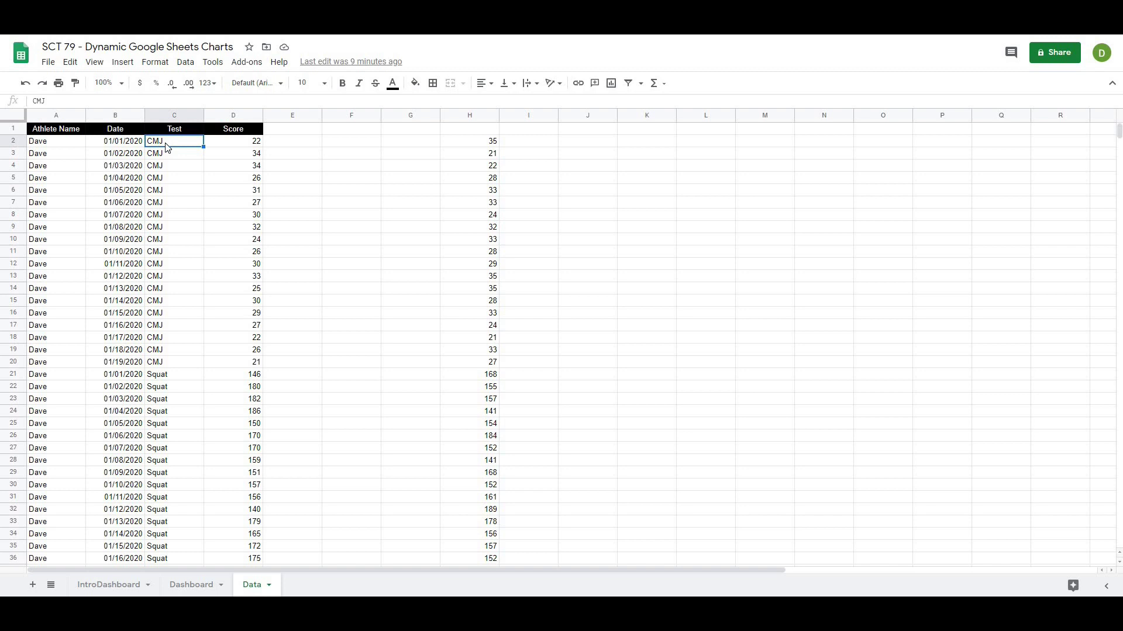
click(258, 145)
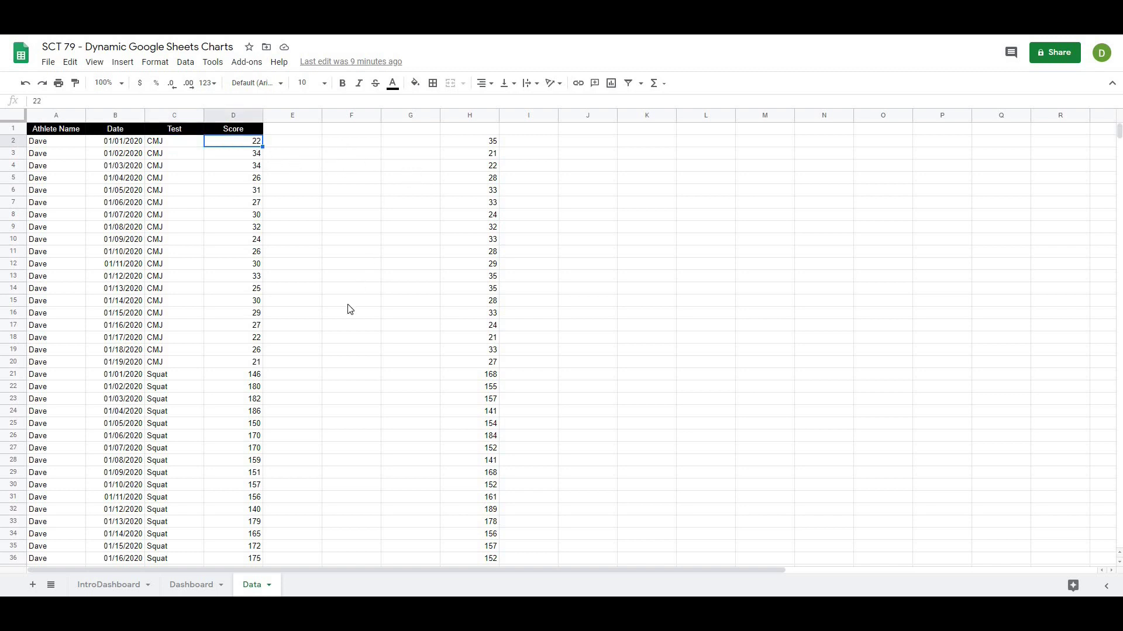
scroll(349, 310, down, 10)
scroll(349, 309, up, 10)
Enter the labels Athlete Name, KPI 1 and KPI 2 in cells B2 to B4 of the Dashboard sheet.
click(188, 586)
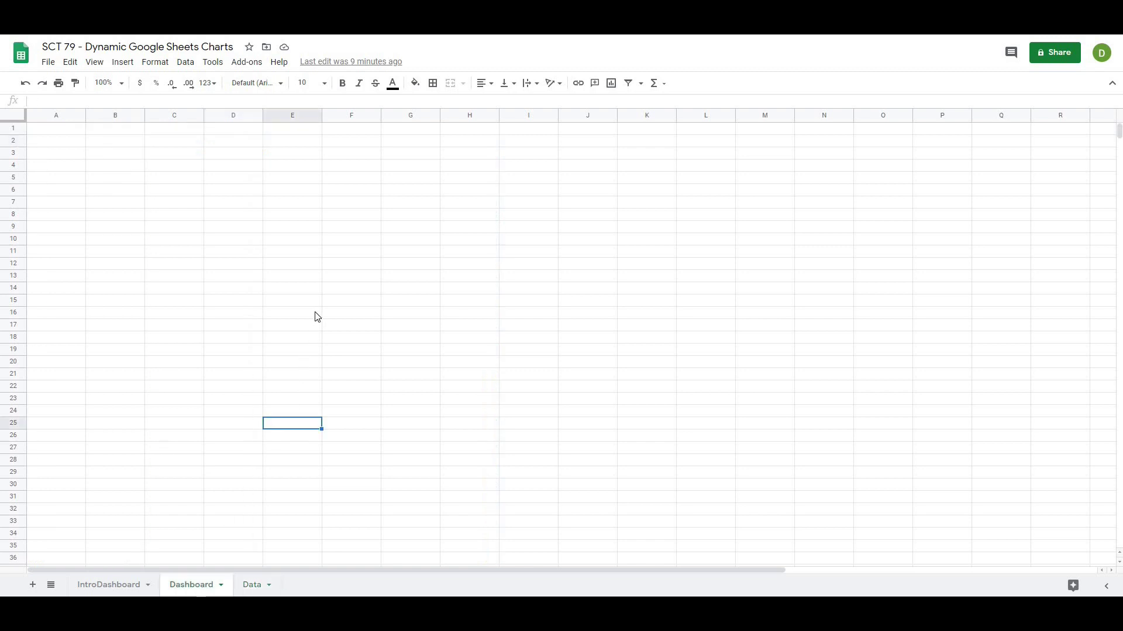
click(316, 317)
click(119, 142)
drag(121, 183, 121, 173)
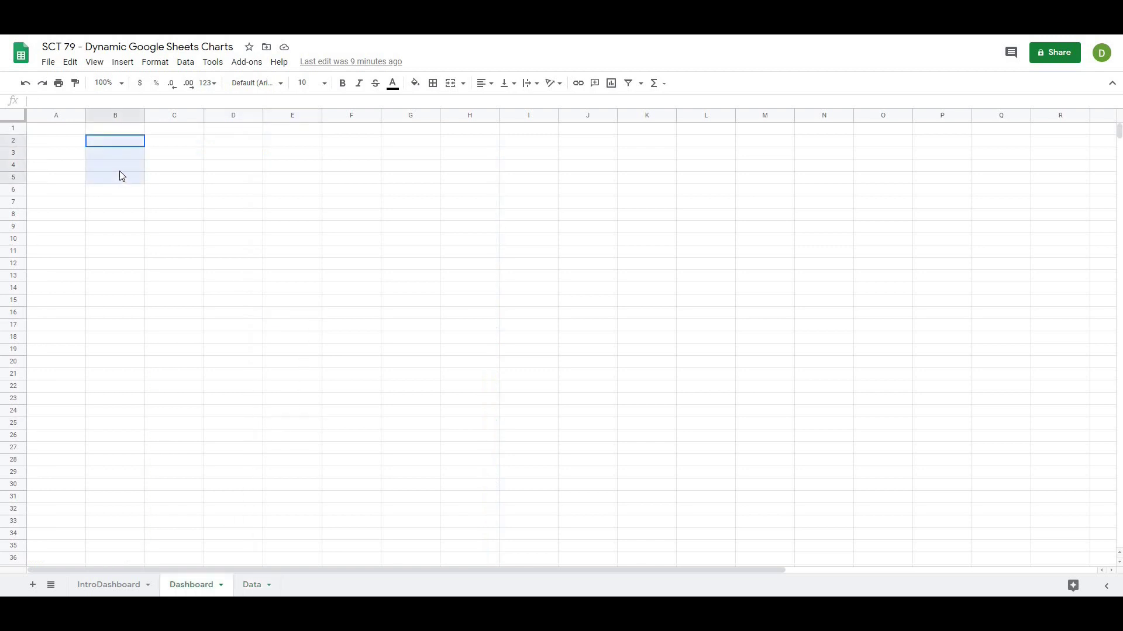
click(153, 154)
click(132, 144)
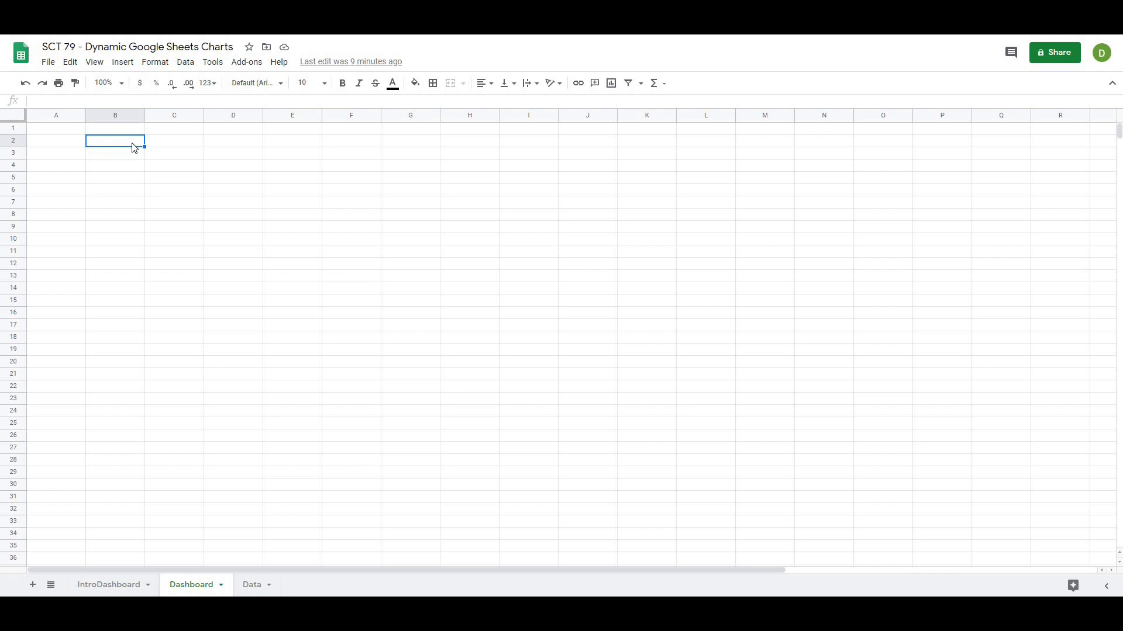
text(Athlete Name)
key(Return)
text(KPI 1)
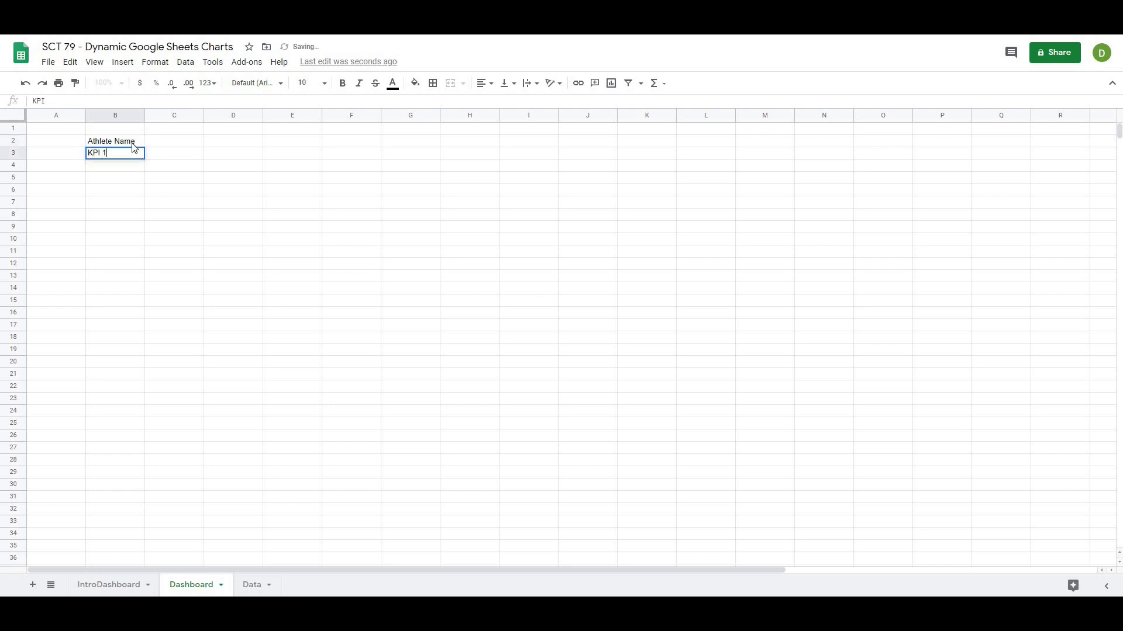
key(Return)
text(KPI)
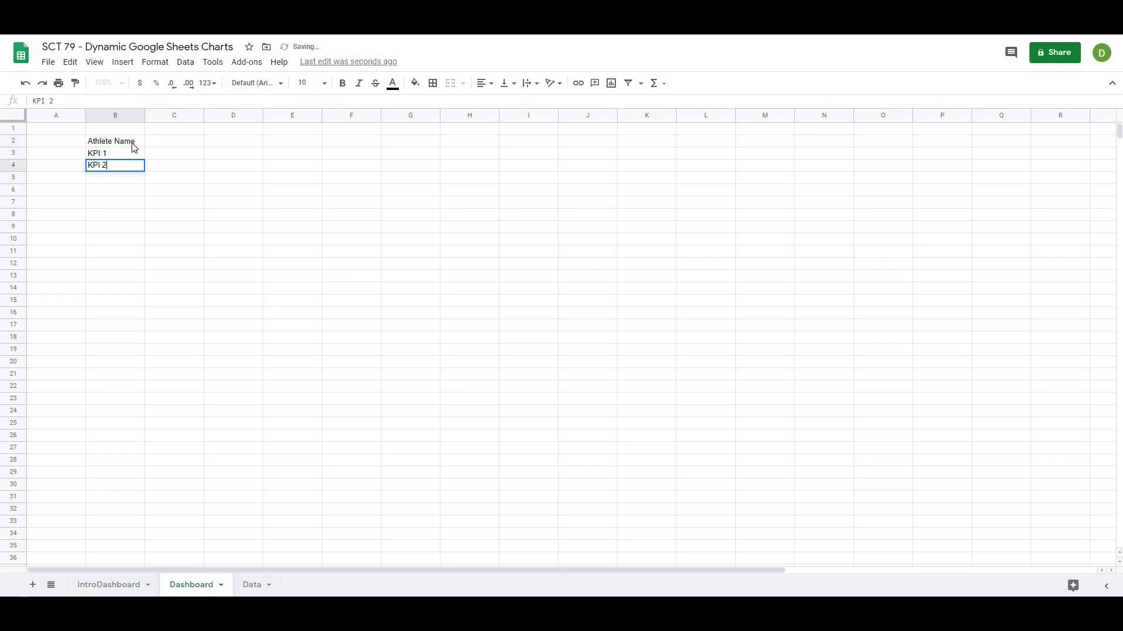
text( 2)
key(Return)
Make the three labels in B2:B4 bold.
drag(133, 147, 125, 167)
click(181, 152)
click(184, 145)
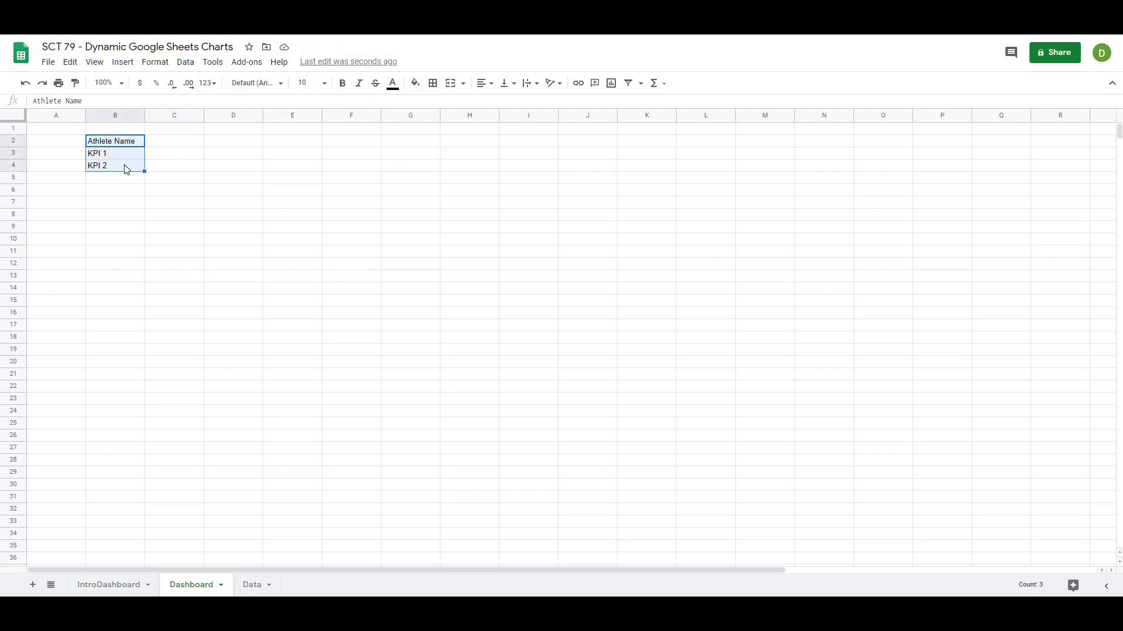
key(ctrl+b)
Fill cell C2, beside the Athlete Name label, with yellow.
click(178, 145)
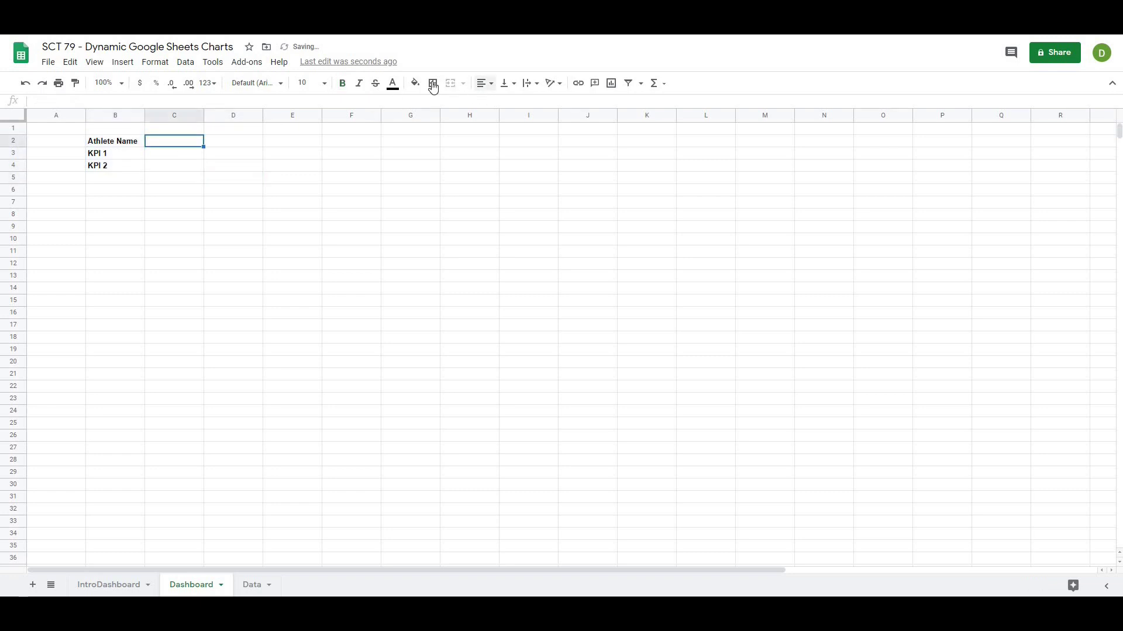
click(415, 83)
click(460, 139)
click(290, 178)
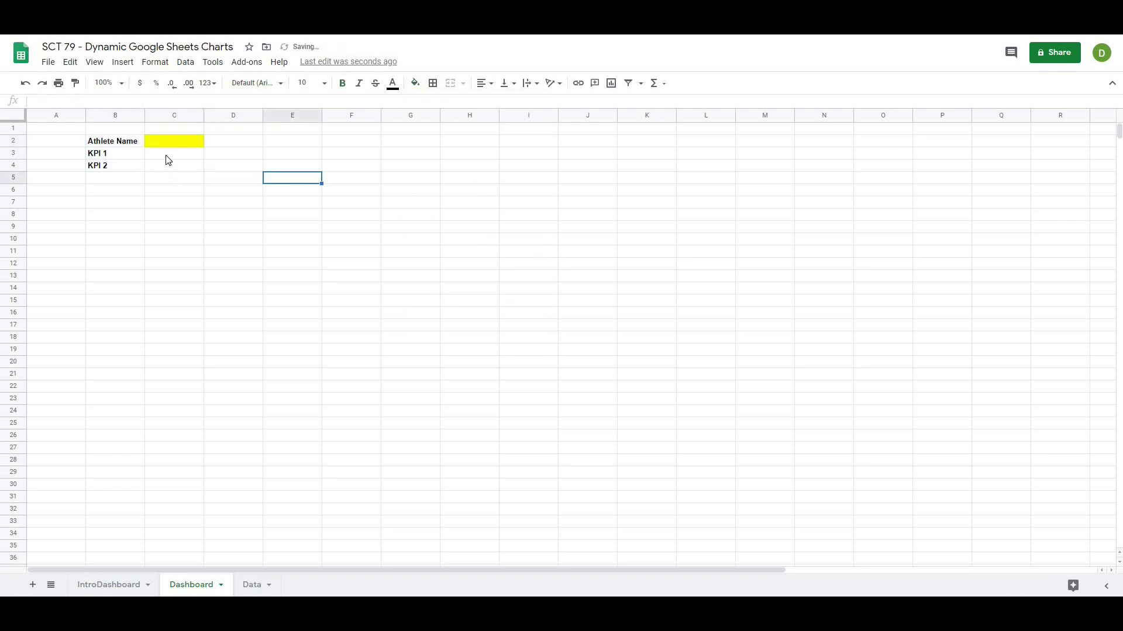
Fill cells C3:C4, beside the two KPI labels, with light orange.
drag(168, 157, 177, 166)
click(416, 83)
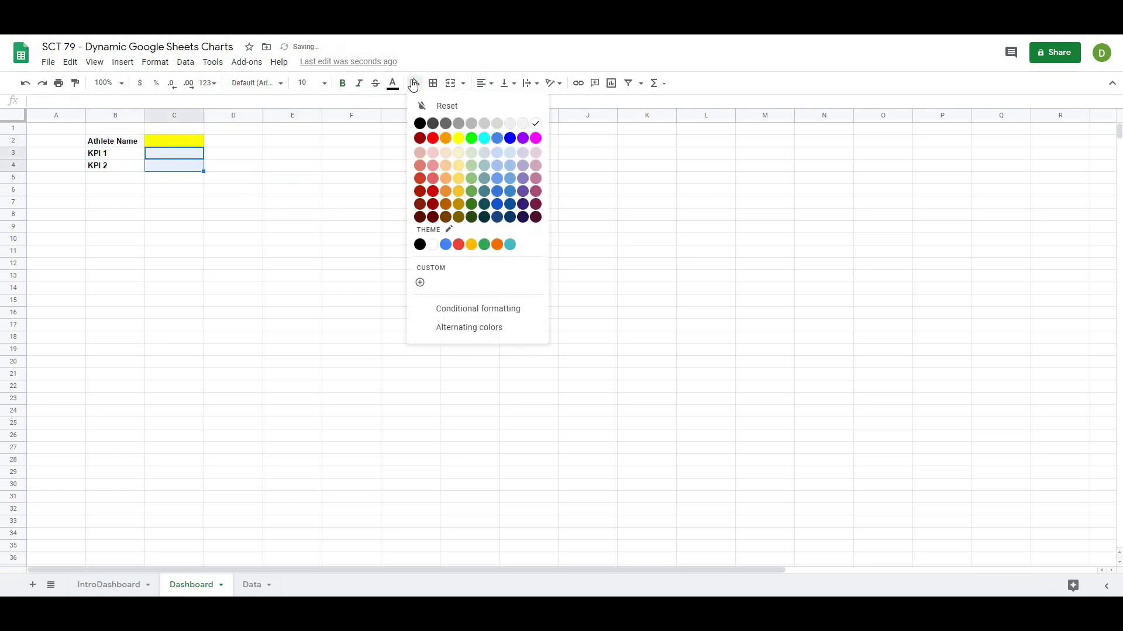
click(444, 153)
click(442, 306)
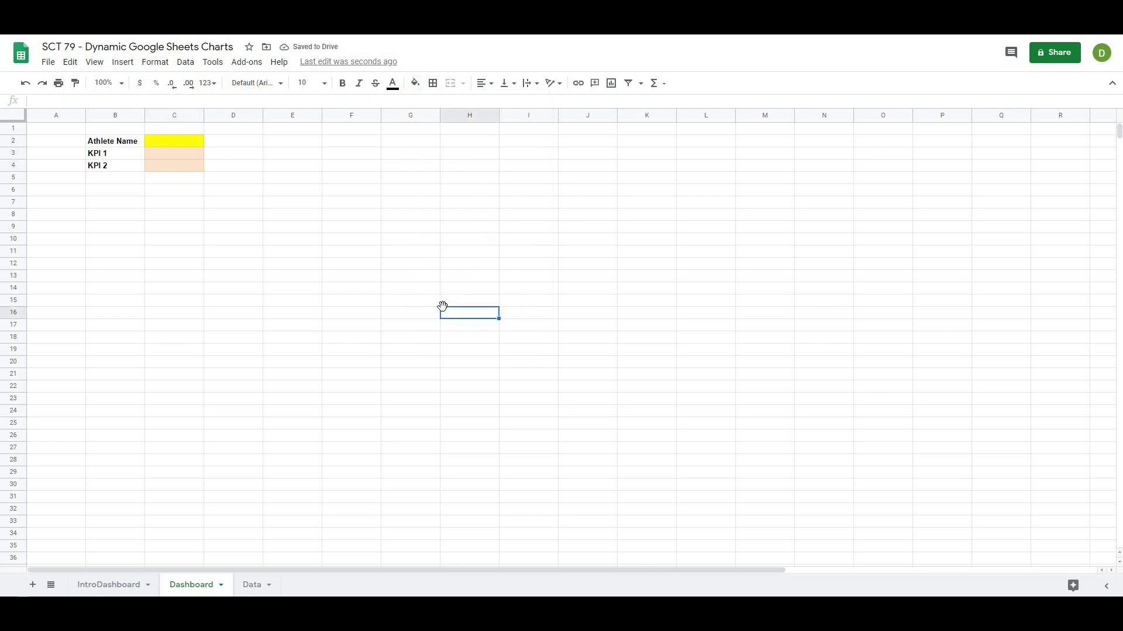
Add data validation to Dashboard cell C2 with a dropdown list from the range Data!A2:A.
click(174, 143)
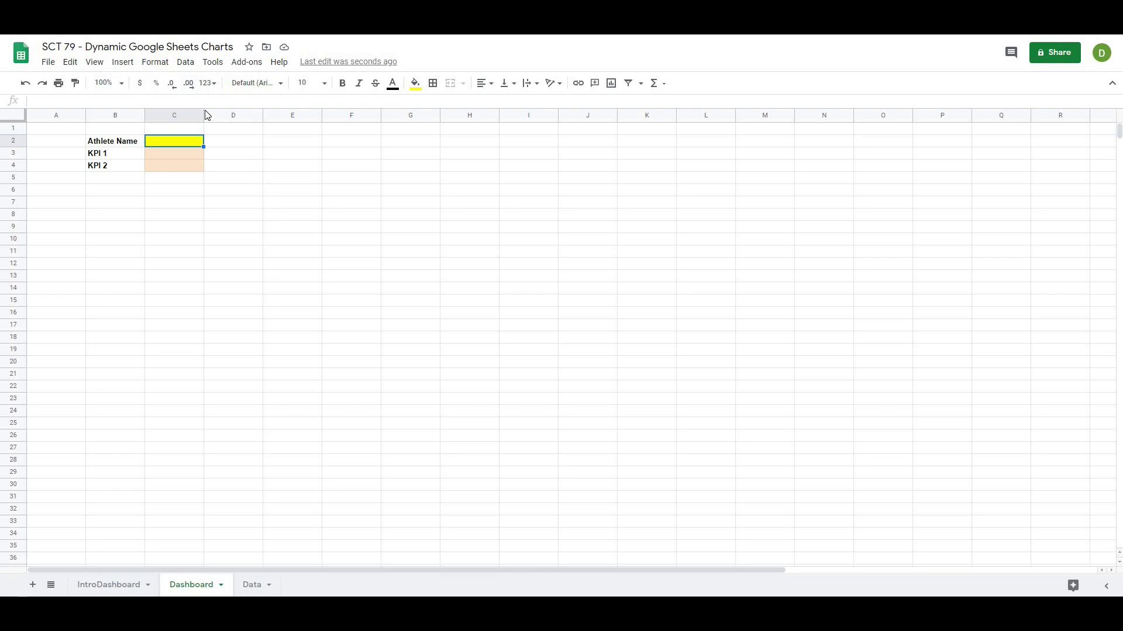
click(184, 64)
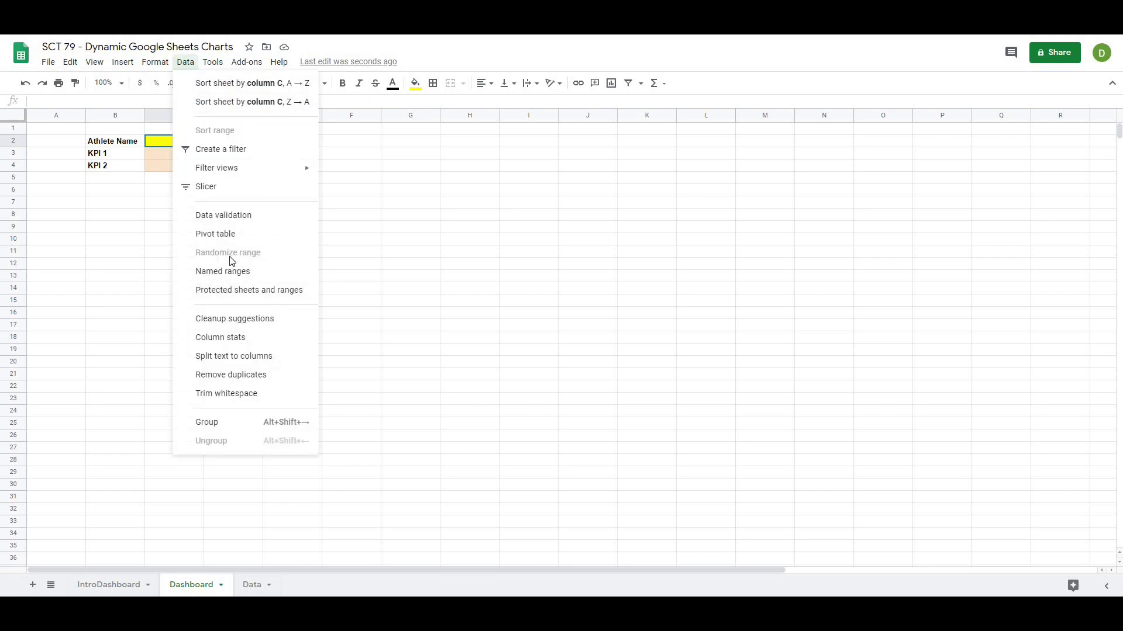
click(220, 216)
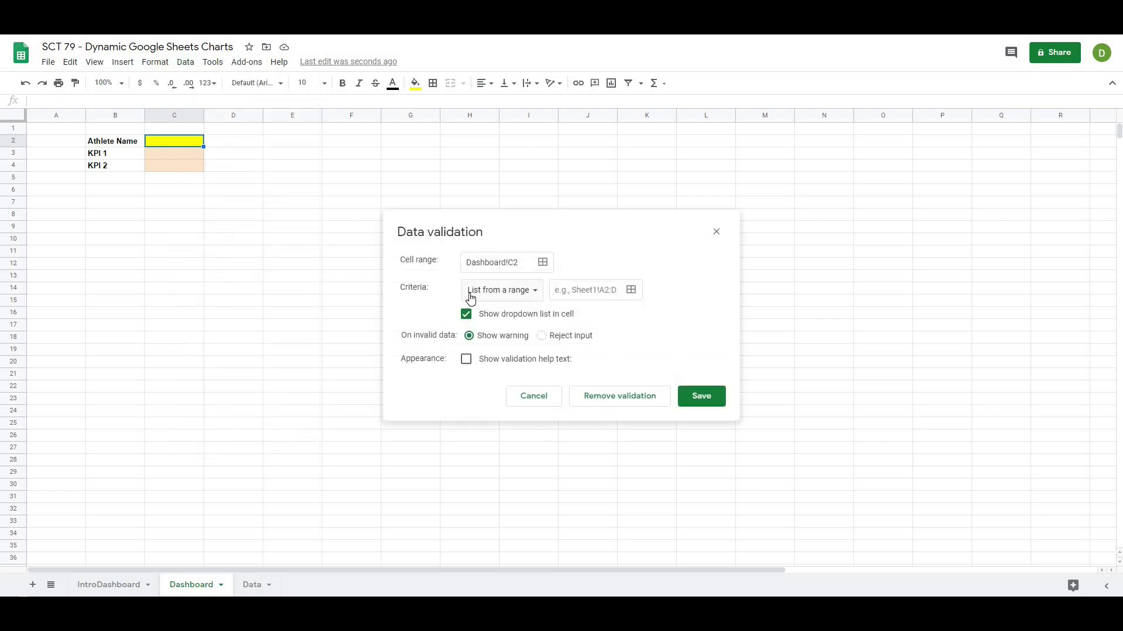
click(631, 291)
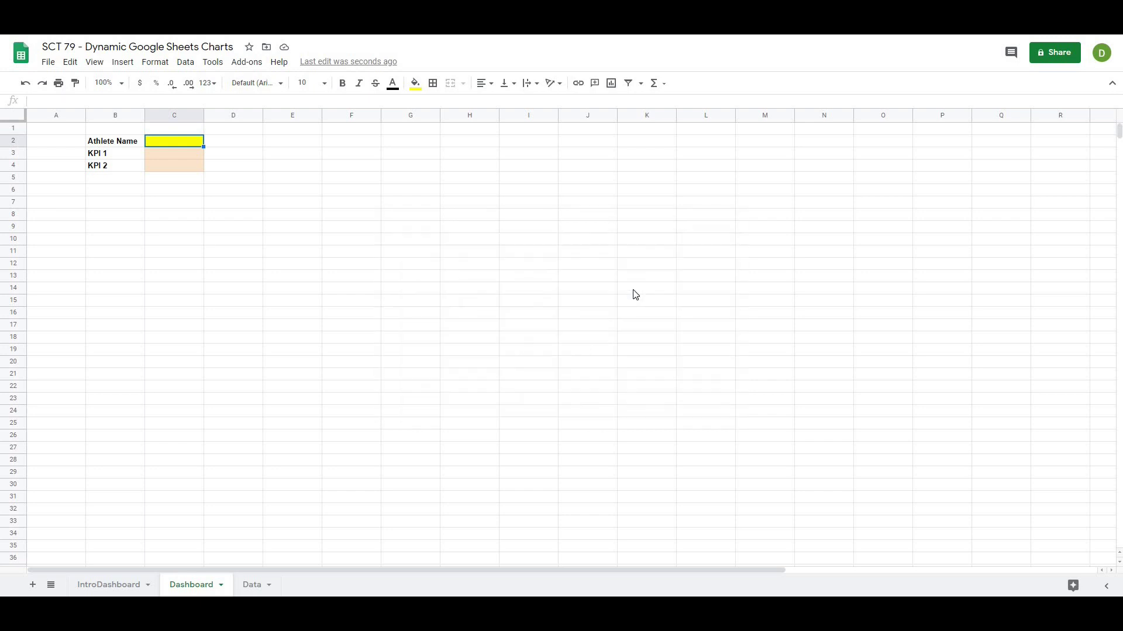
click(253, 586)
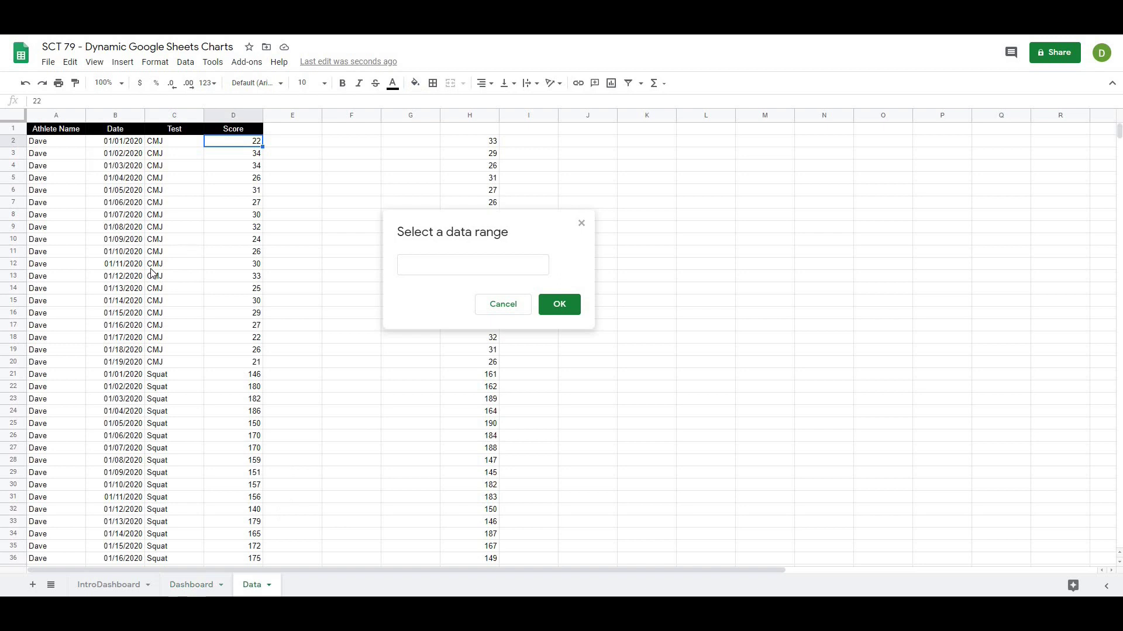
click(42, 118)
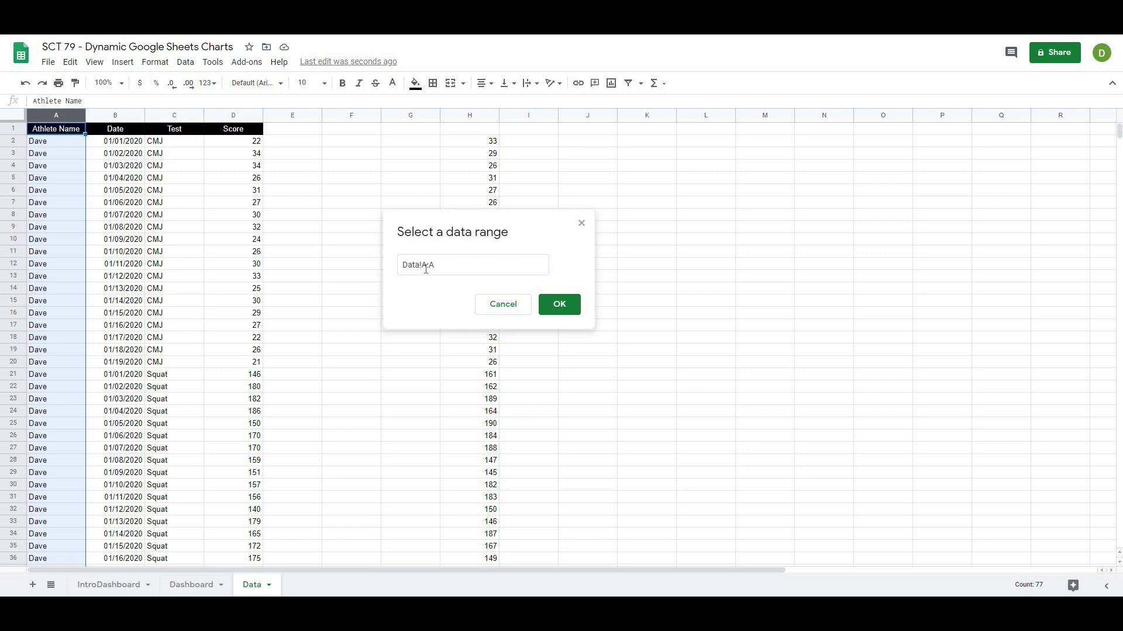
click(426, 267)
text(2)
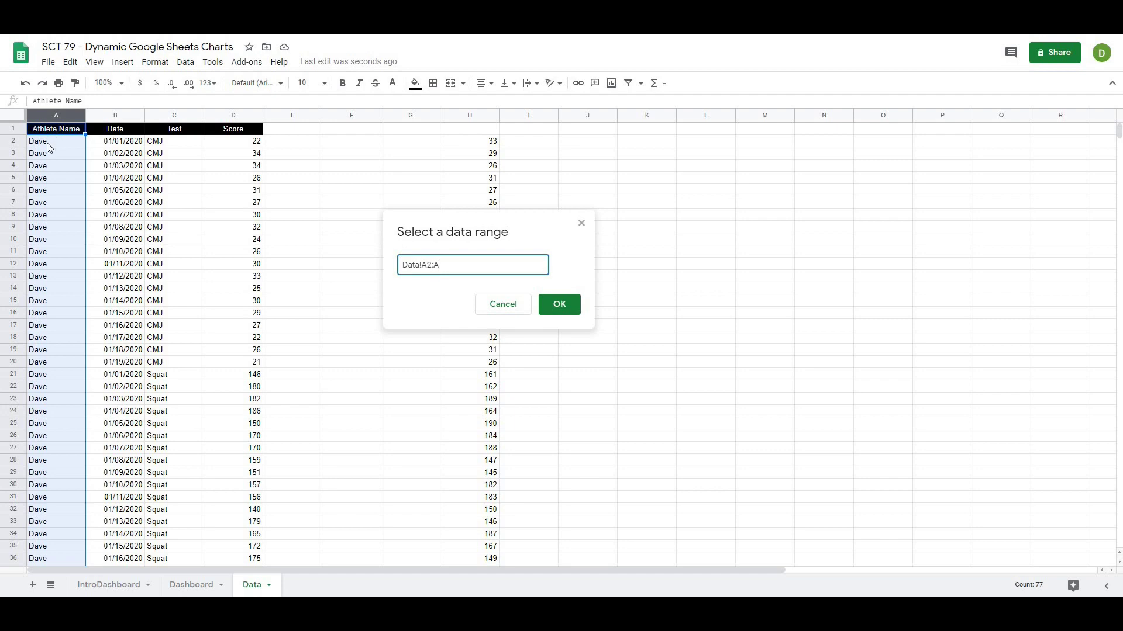
click(555, 308)
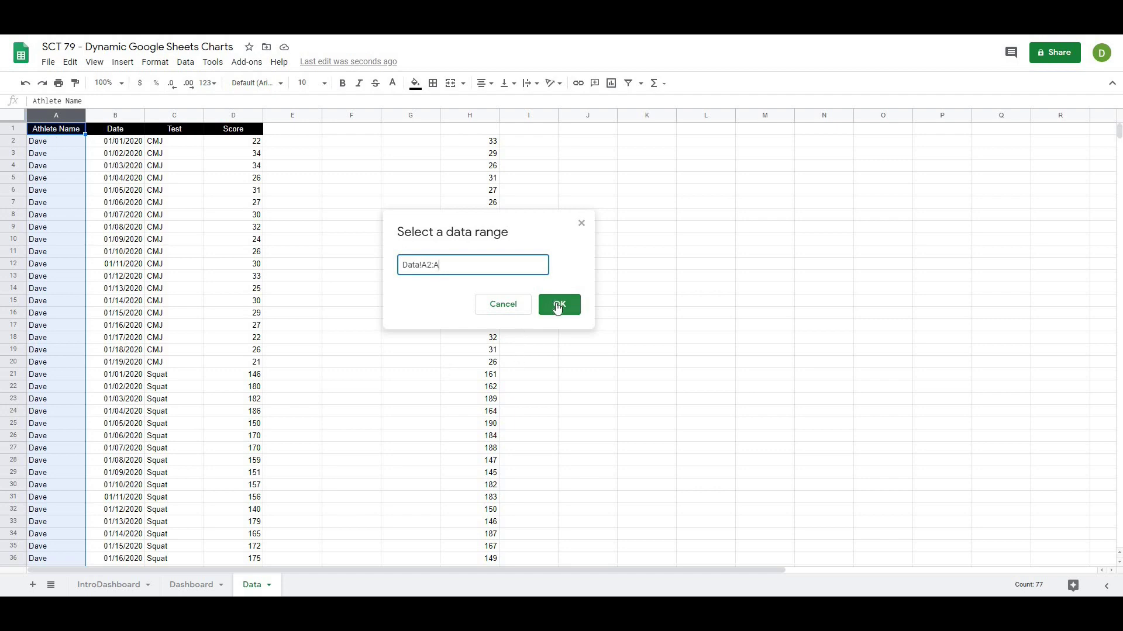
click(708, 398)
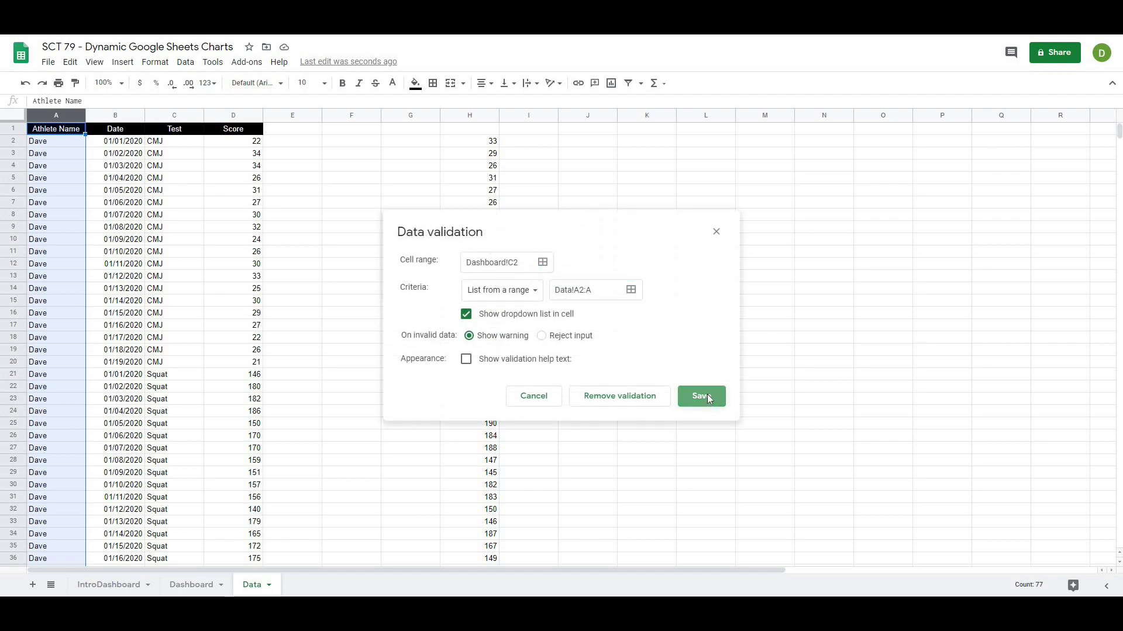
Try the Athlete Name dropdown on the Dashboard sheet with both athletes, leaving the second listed athlete selected.
click(198, 585)
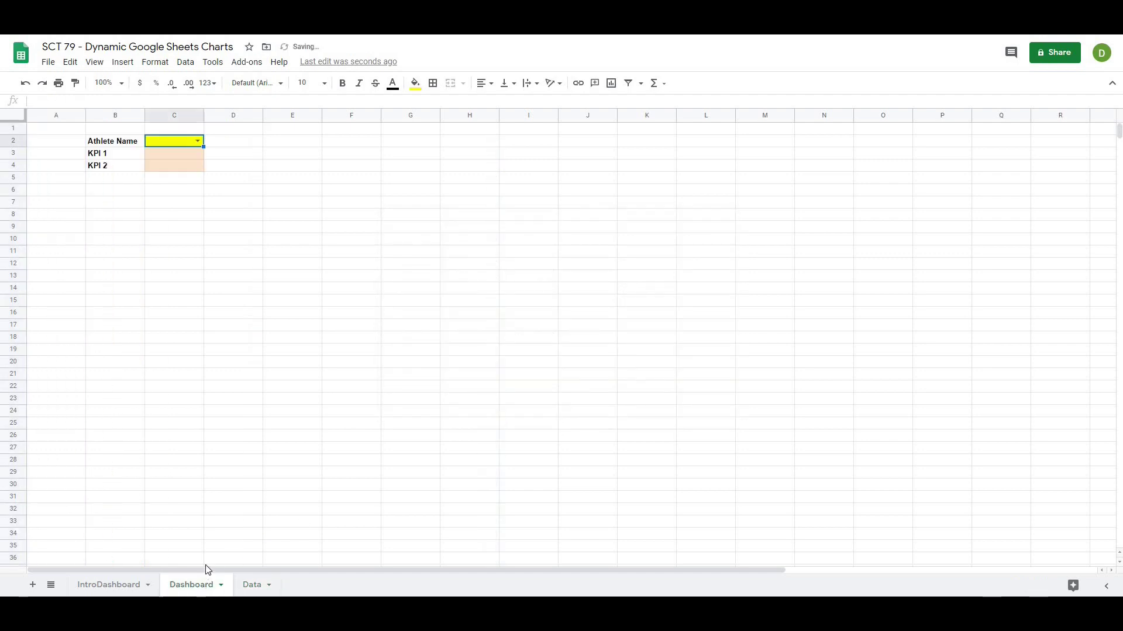
click(261, 412)
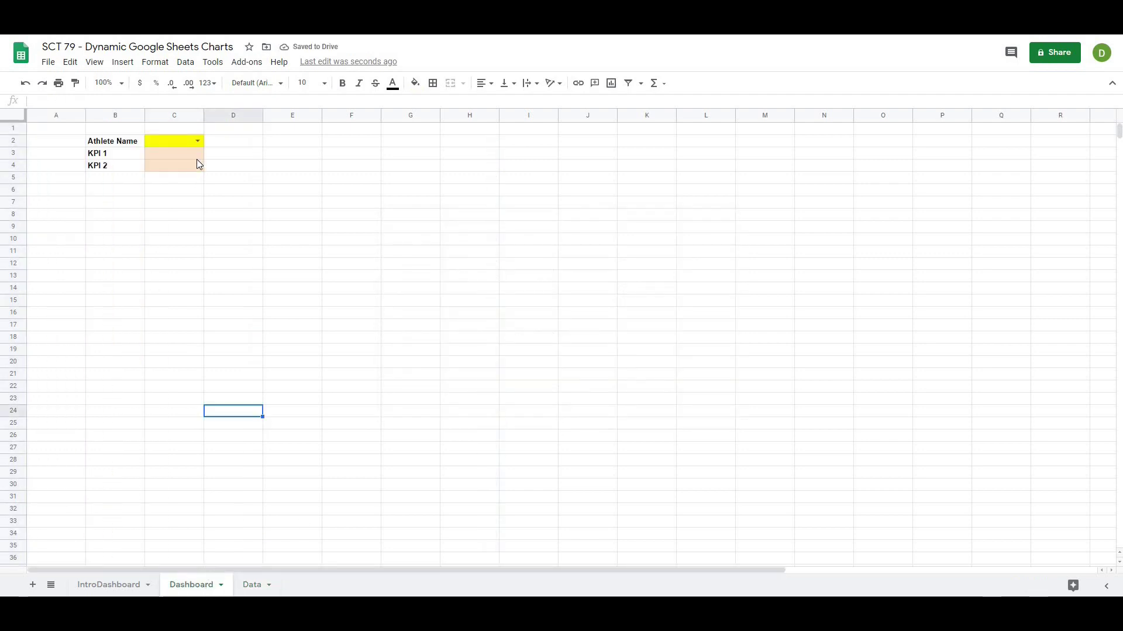
click(197, 141)
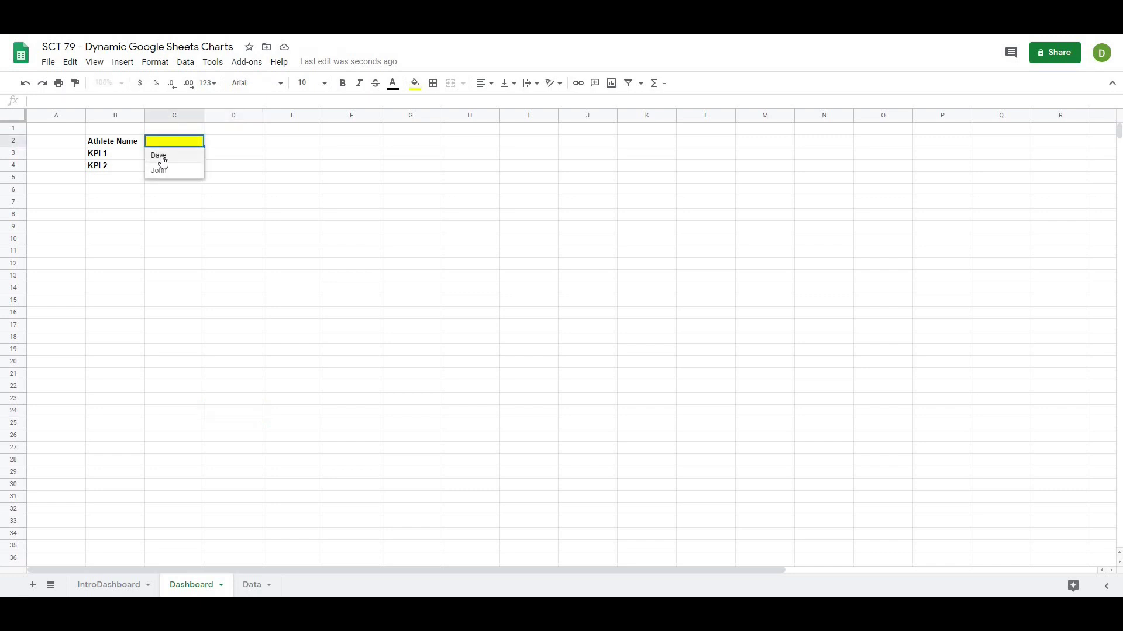
click(163, 162)
click(304, 153)
click(196, 142)
click(163, 170)
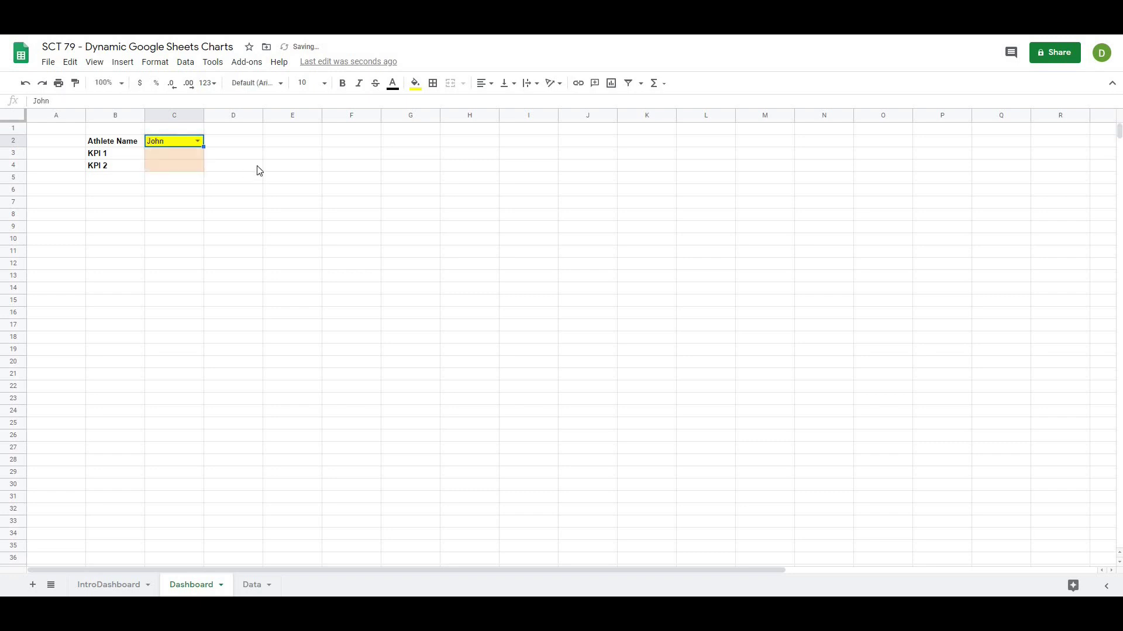
click(259, 170)
click(191, 141)
click(258, 174)
Add data validation to Dashboard cells C3:C4 with a dropdown list from the range Data!C2:C.
click(177, 154)
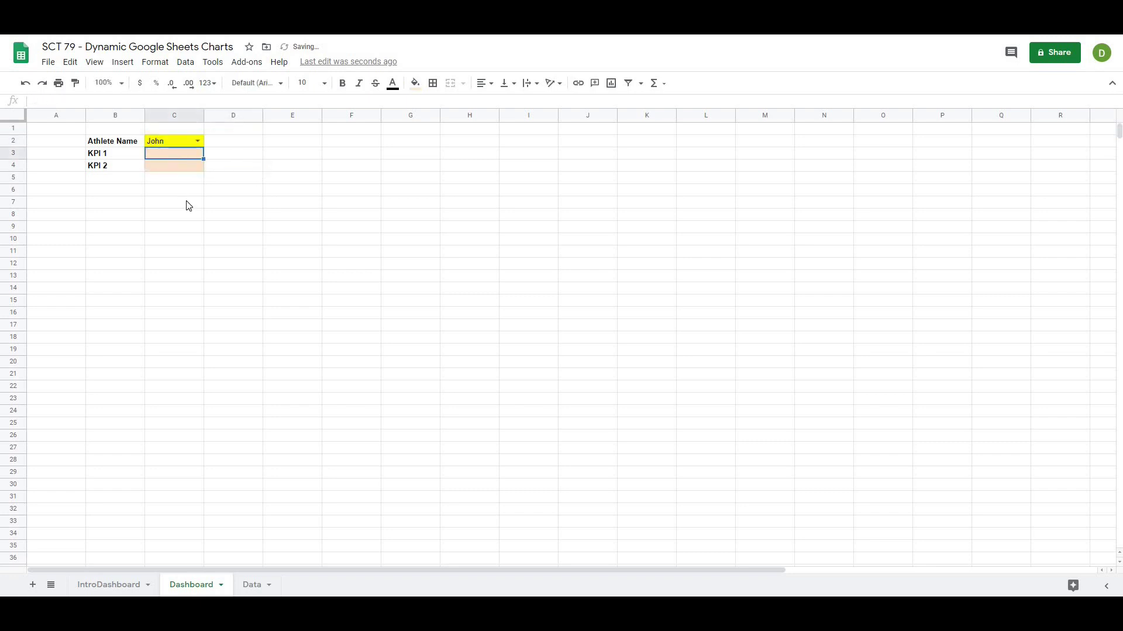
click(189, 204)
click(158, 151)
shift+click(156, 166)
key(Down)
key(Down)
key(Down)
drag(166, 156, 164, 164)
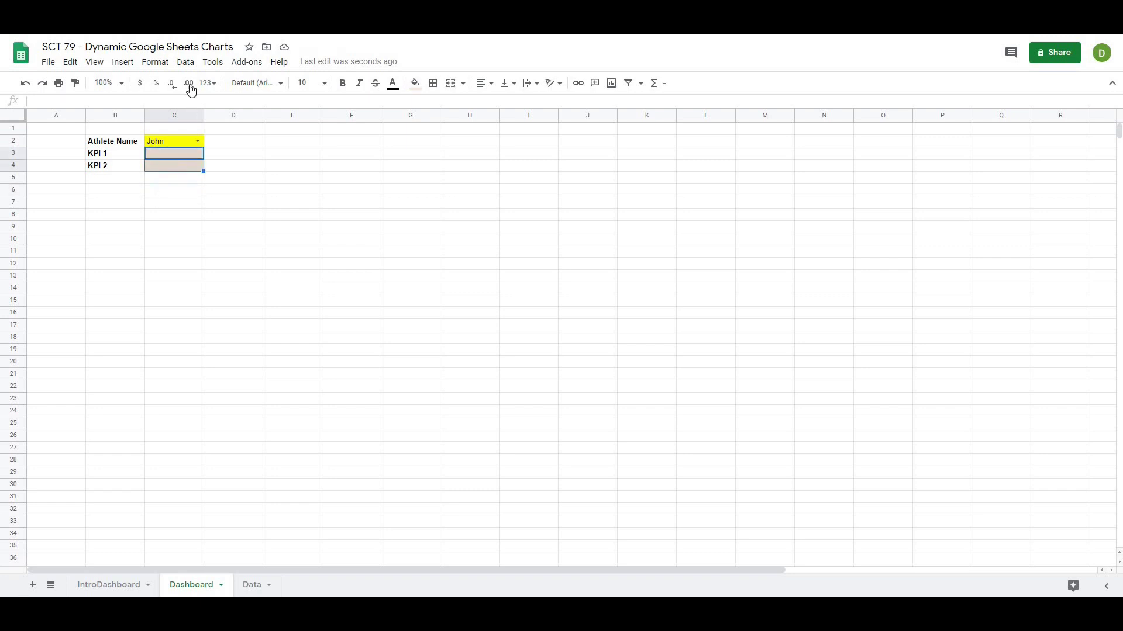
click(183, 63)
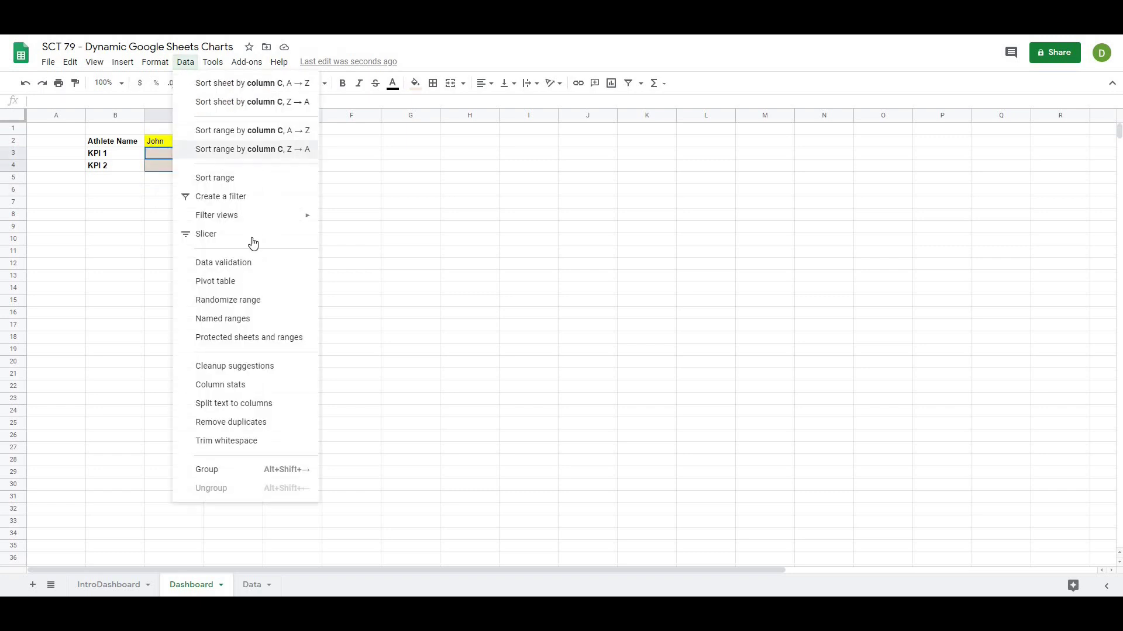
click(252, 266)
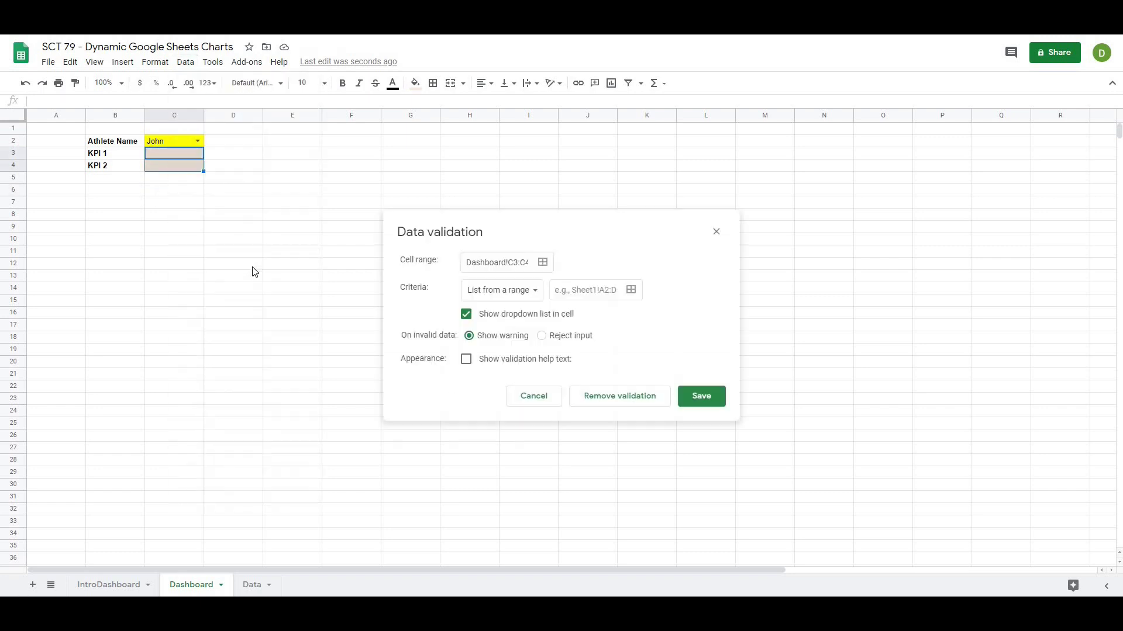
click(630, 290)
click(251, 586)
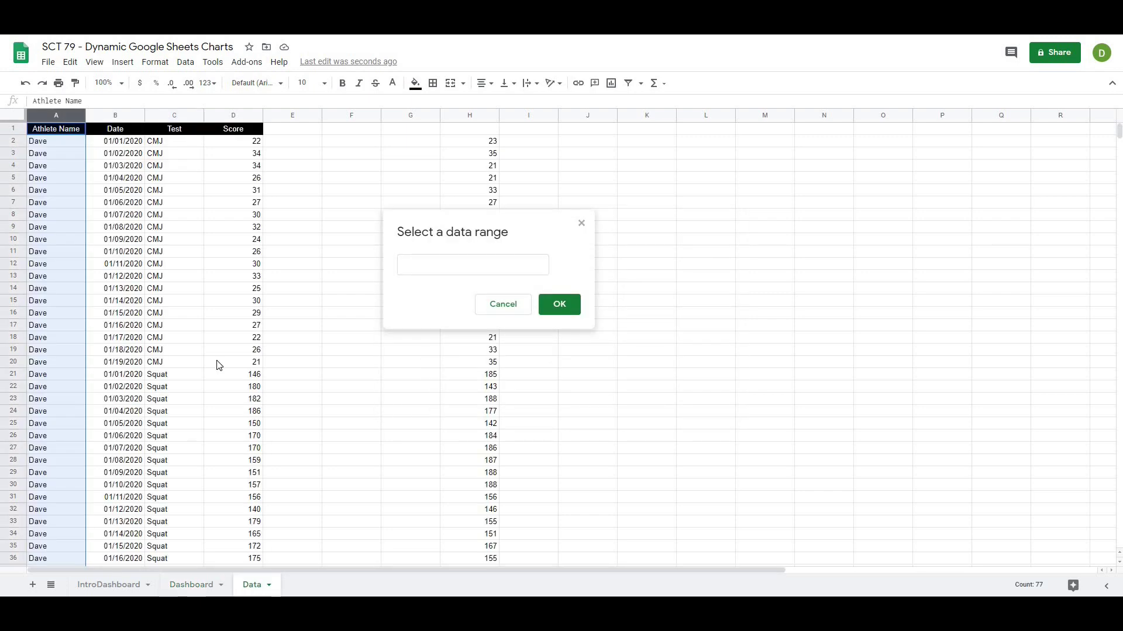
click(175, 116)
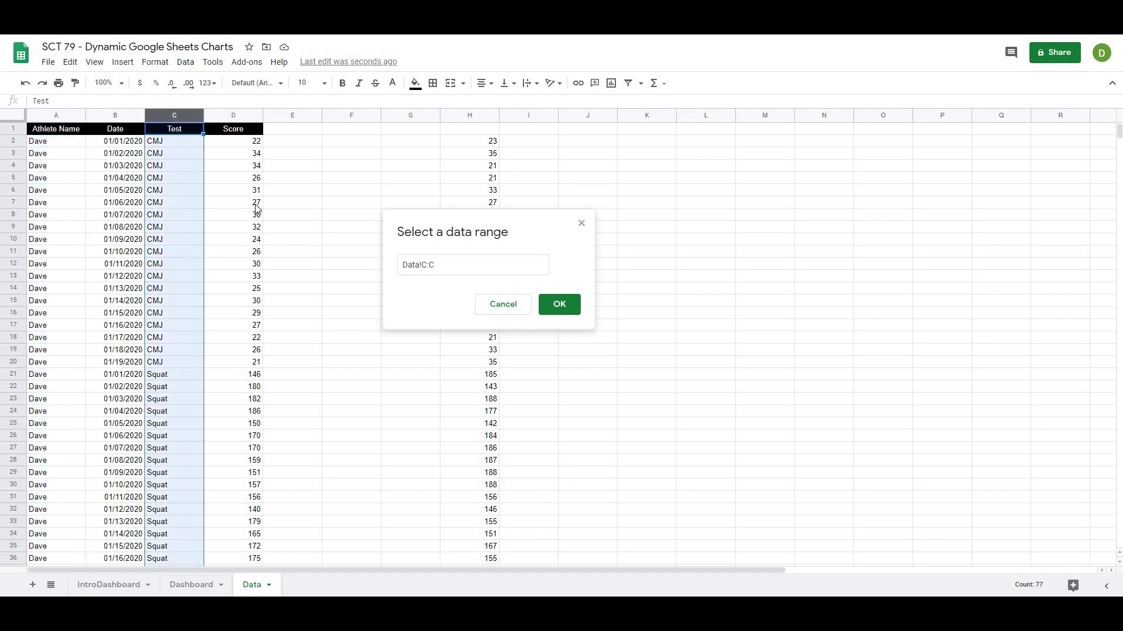
click(427, 265)
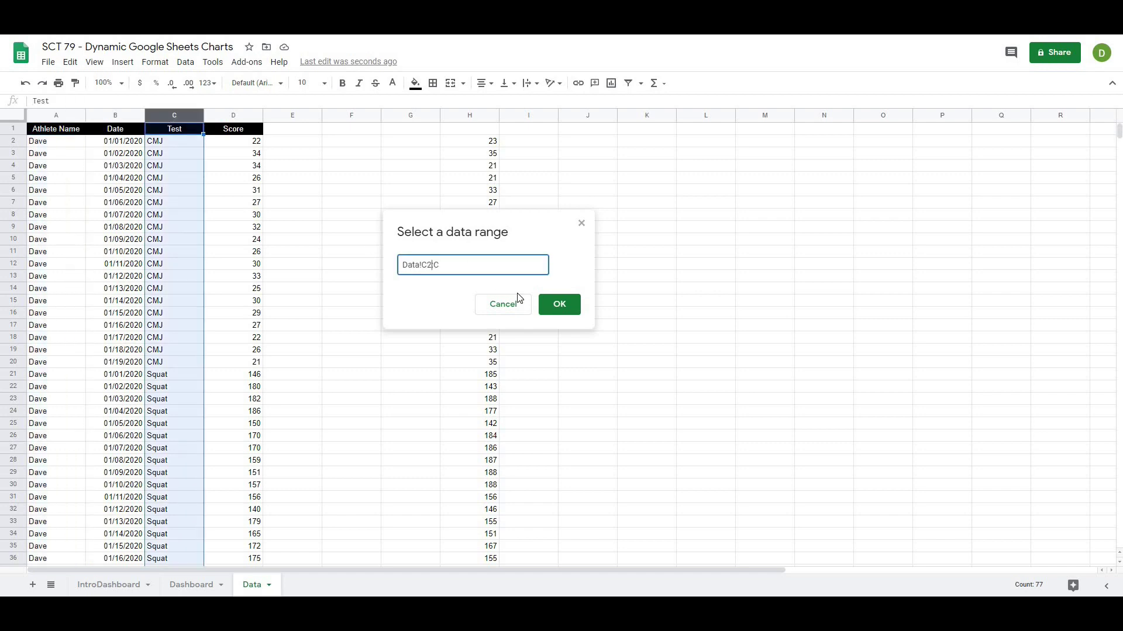
text(2)
click(560, 304)
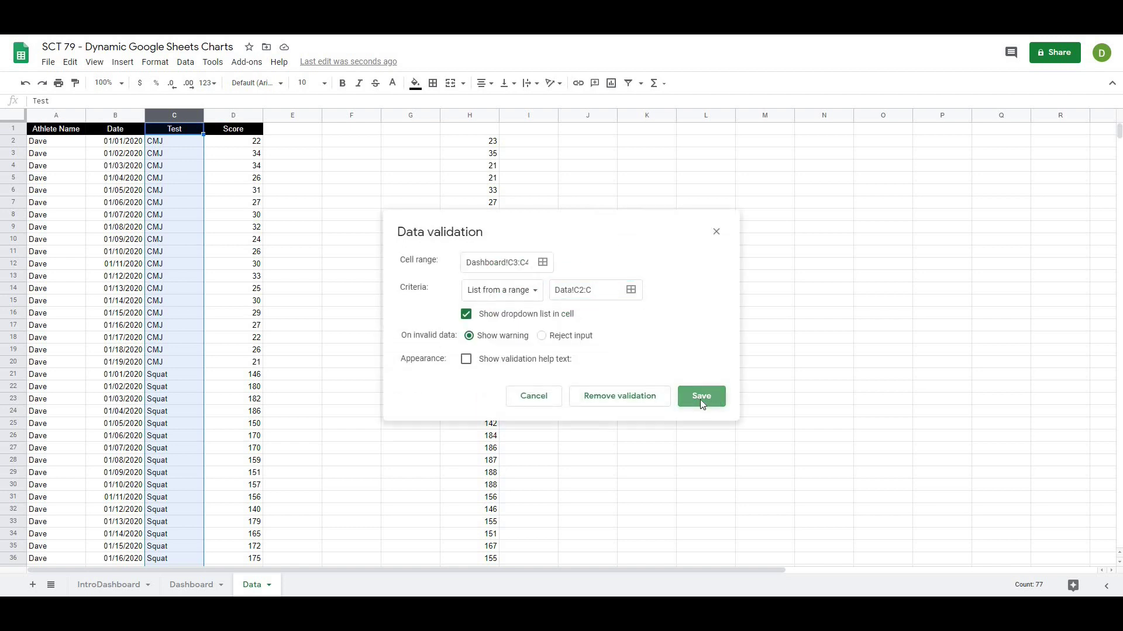
click(702, 400)
Select CMJ for KPI 1 and Squat for KPI 2 from their dropdowns on the Dashboard sheet.
click(186, 585)
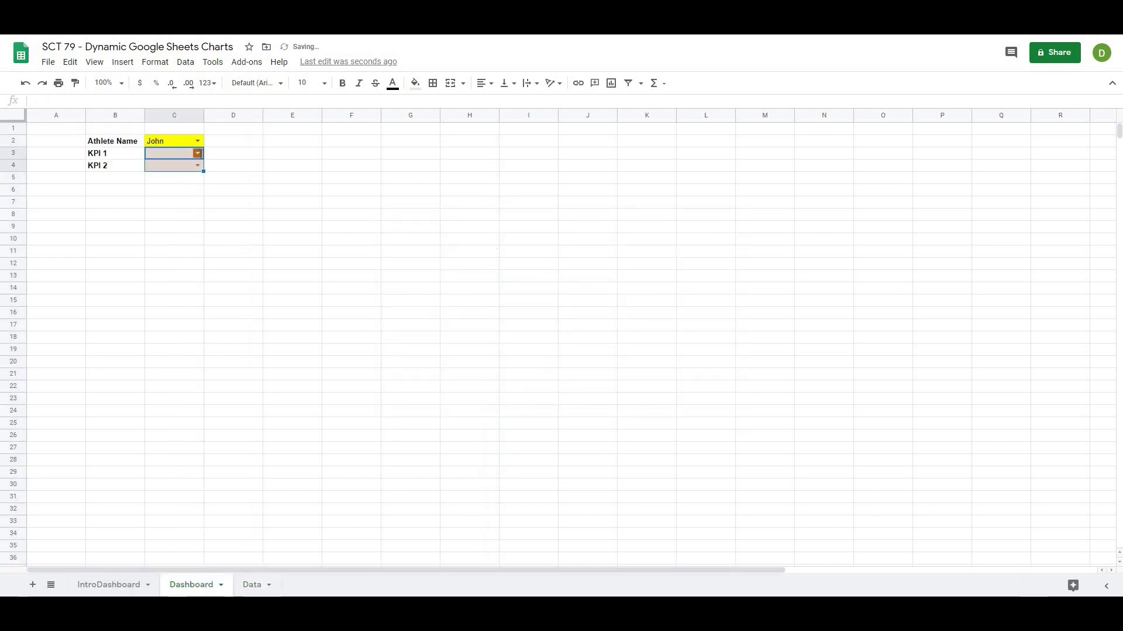
click(198, 153)
click(169, 168)
click(197, 165)
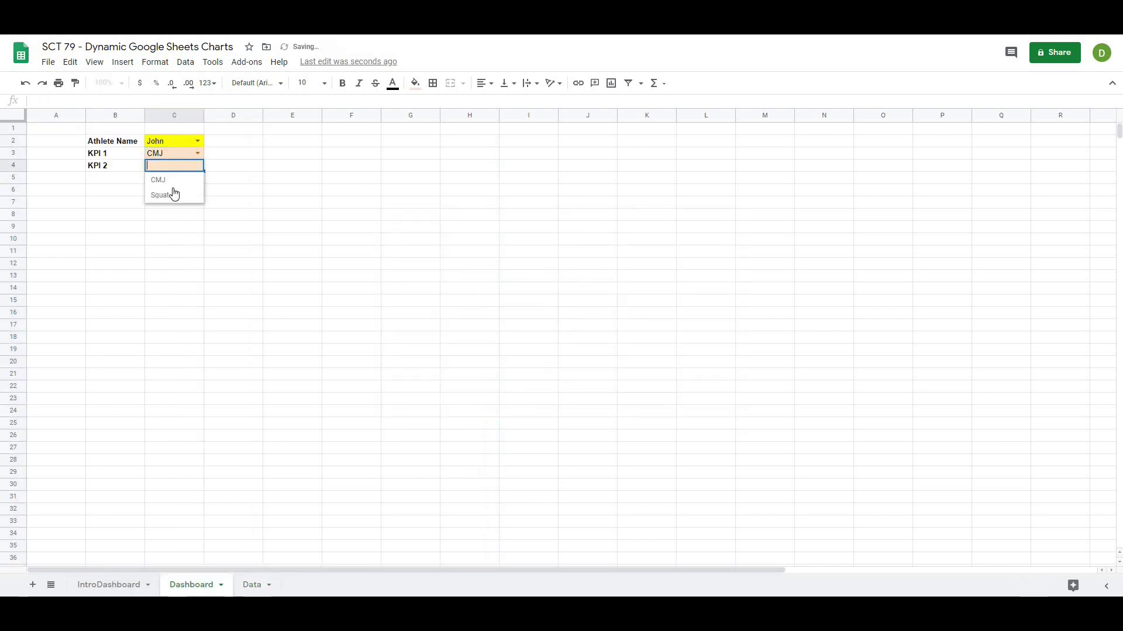
key(Return)
click(351, 223)
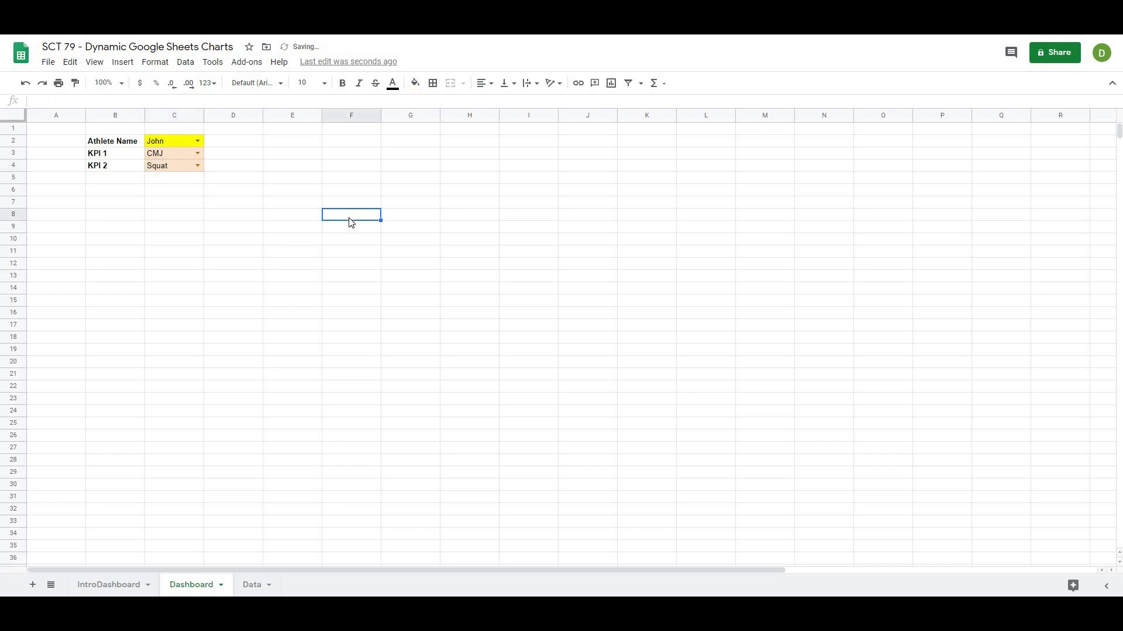
click(527, 180)
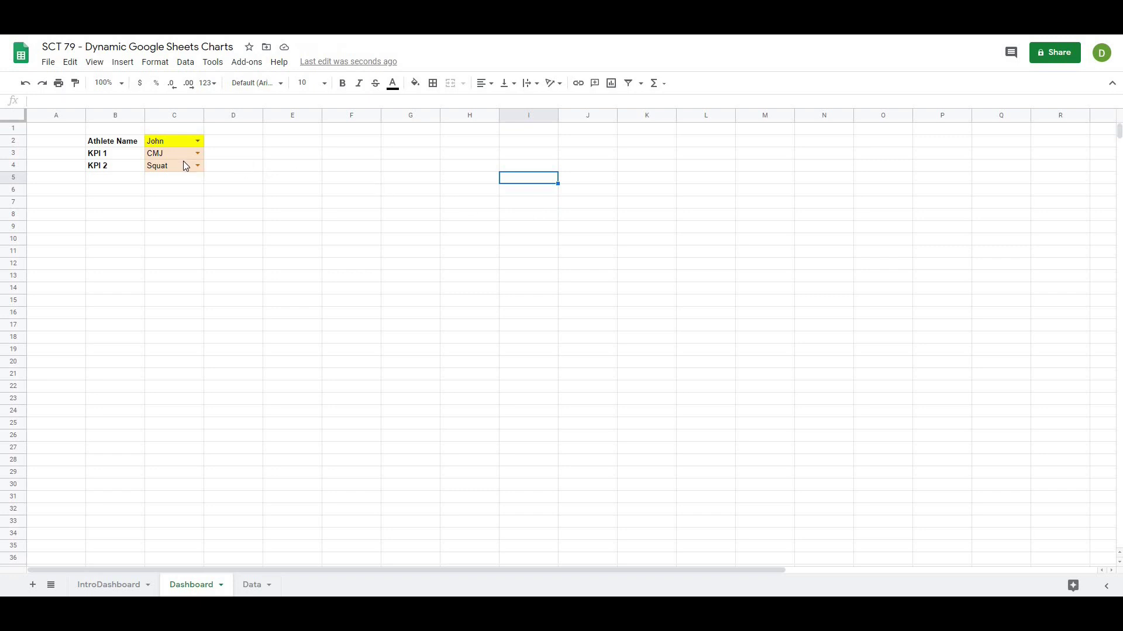
click(759, 215)
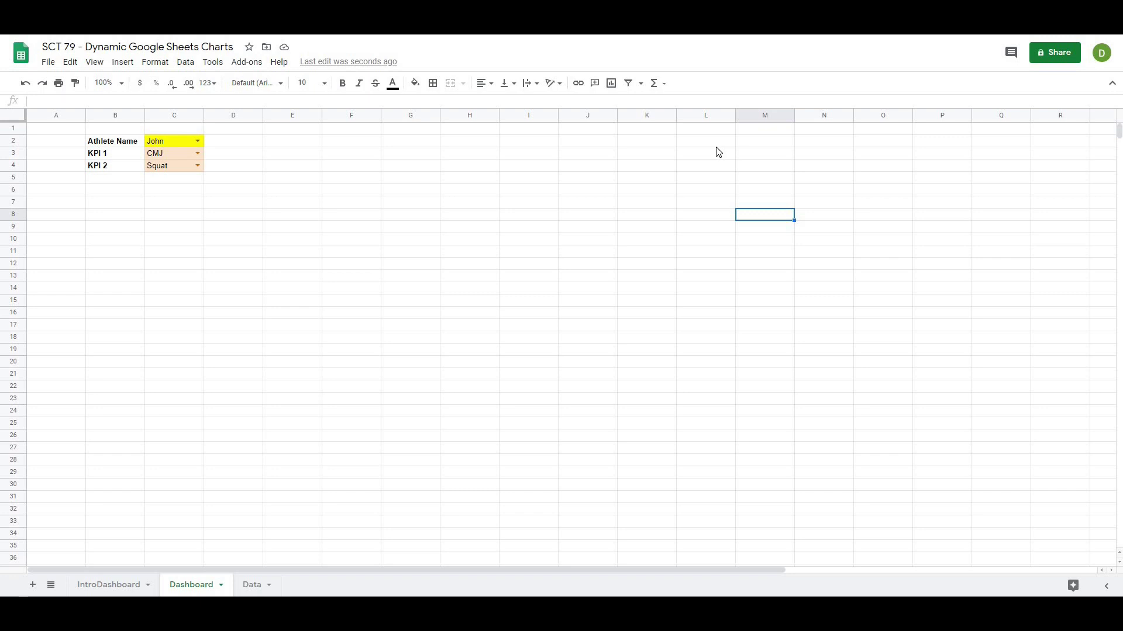
click(703, 130)
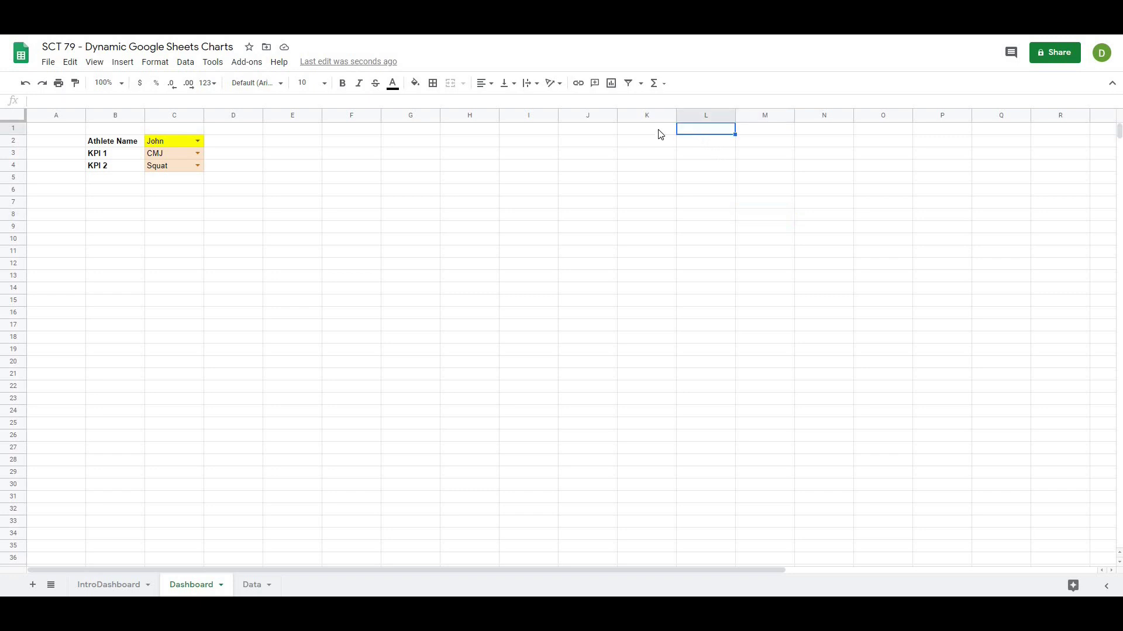
click(659, 132)
click(842, 166)
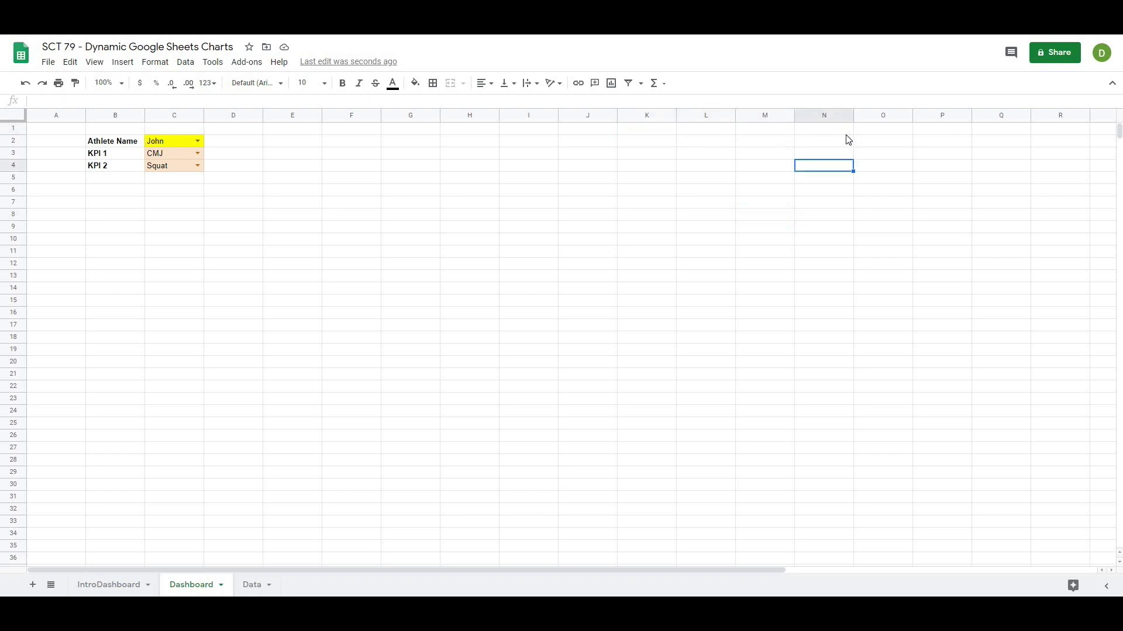
click(816, 129)
Enter the heading KPI1 in cell L1 of the Dashboard sheet.
click(714, 132)
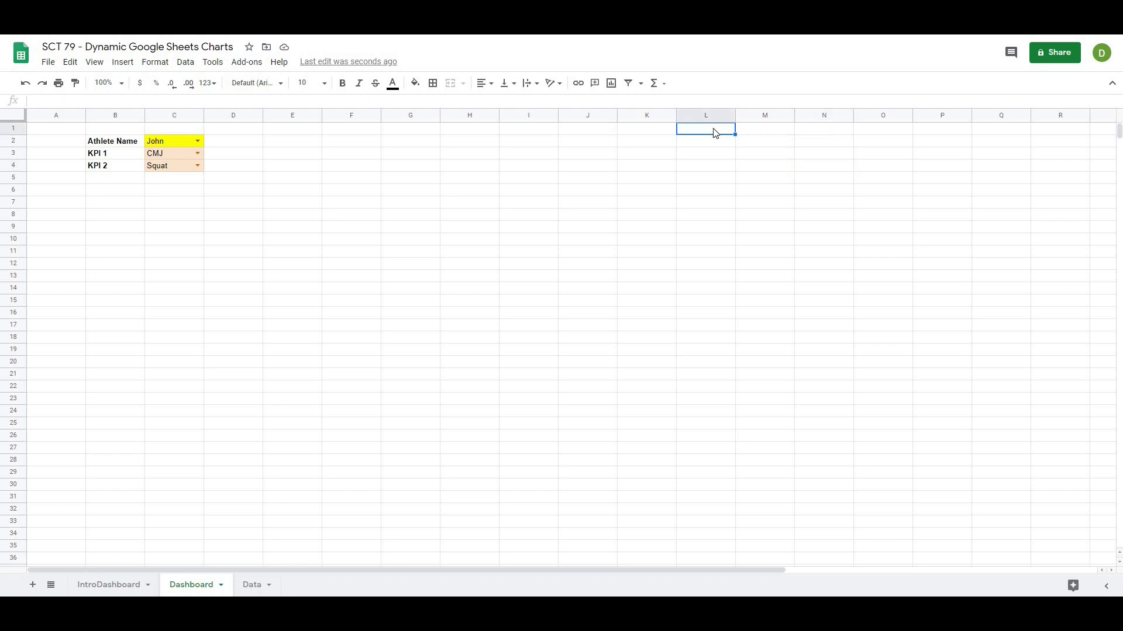
text(KPI1)
key(Return)
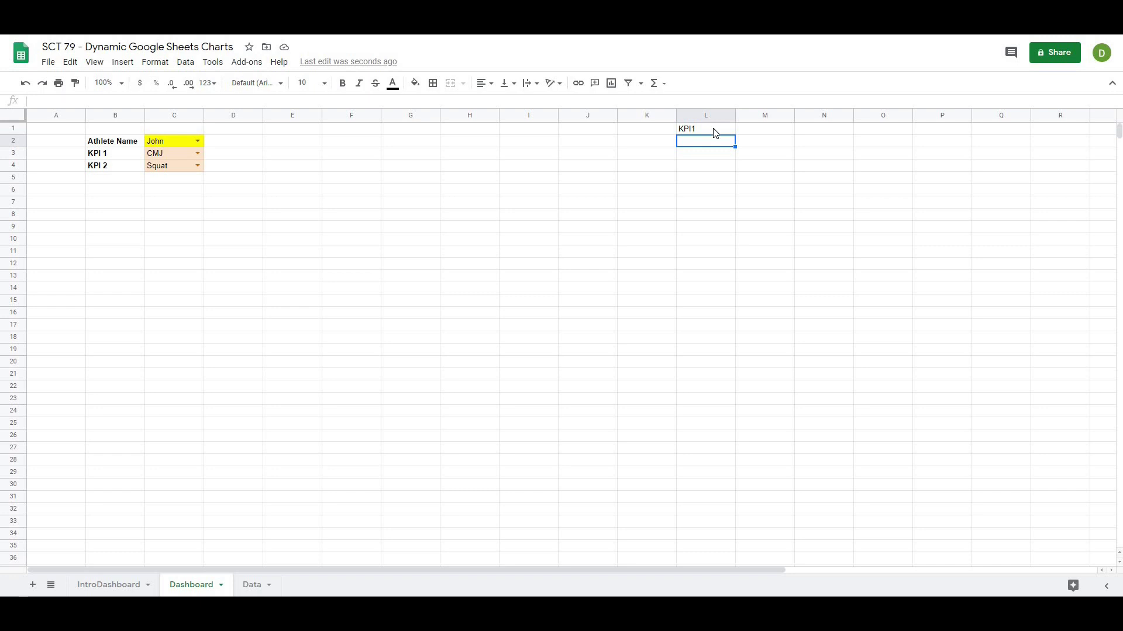
Start a FILTER formula in Dashboard cell L2 with Data!B:D as the range to filter.
text(=filter()
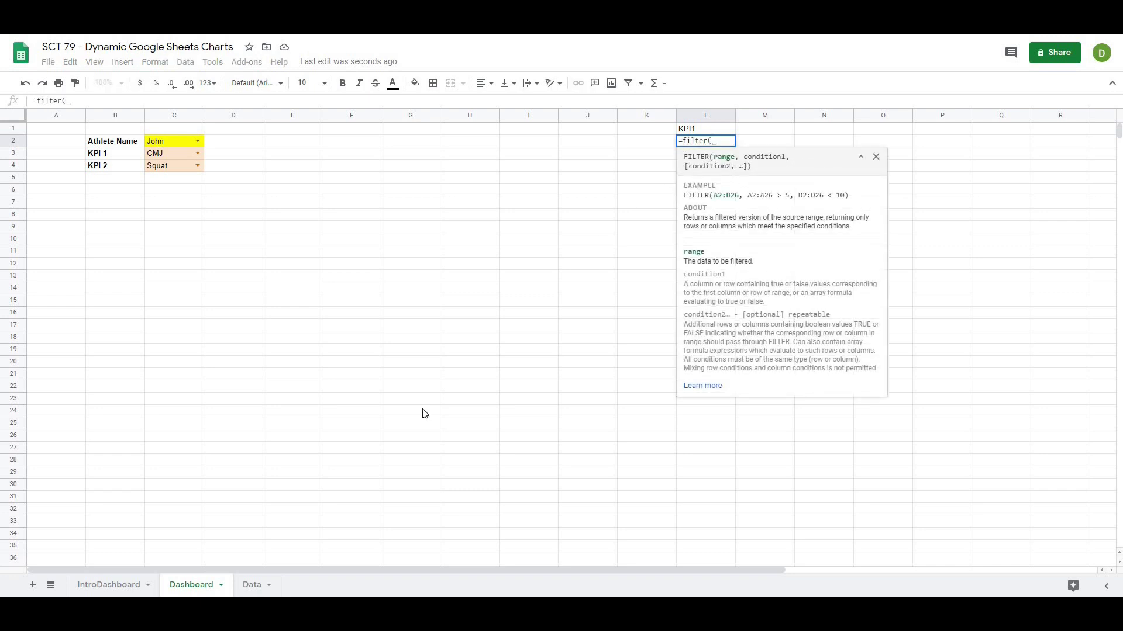
click(255, 591)
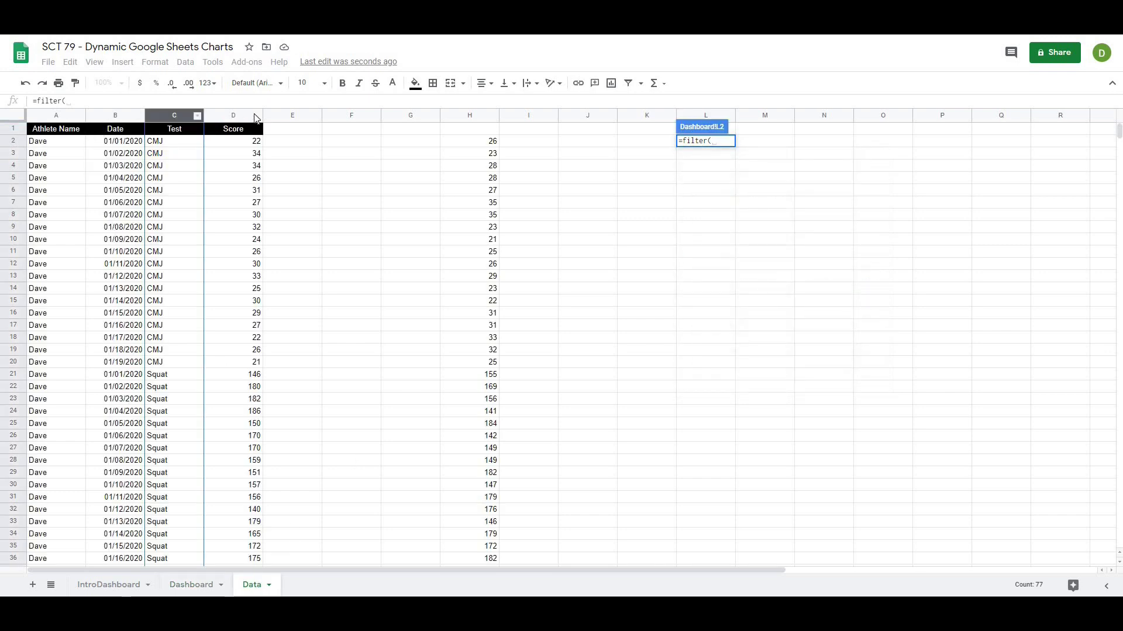
drag(115, 119, 213, 118)
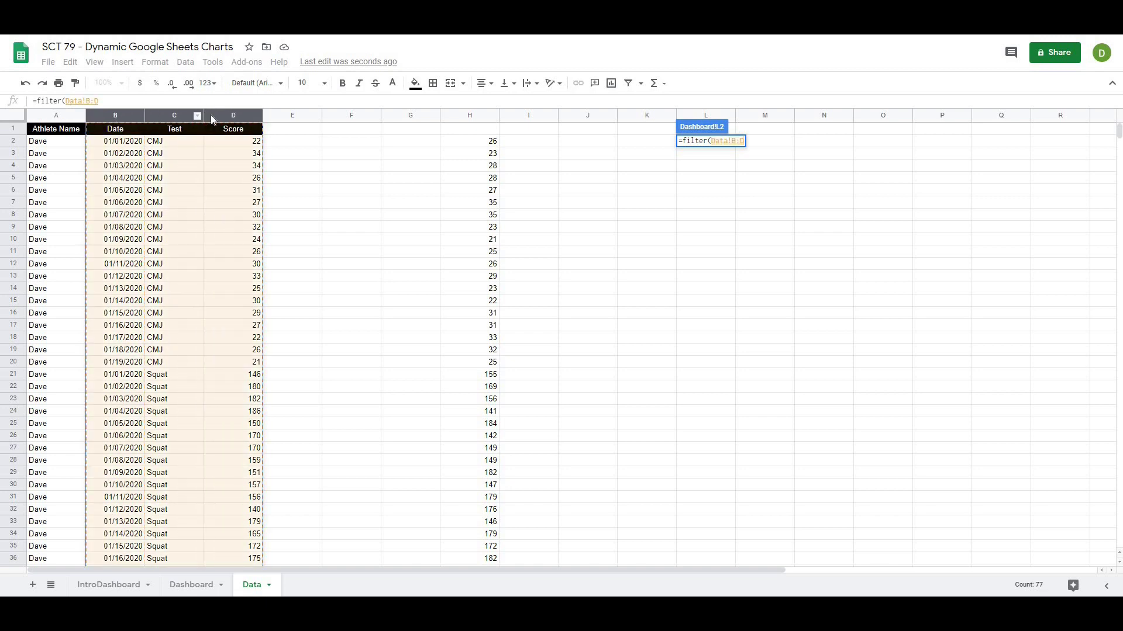
click(191, 585)
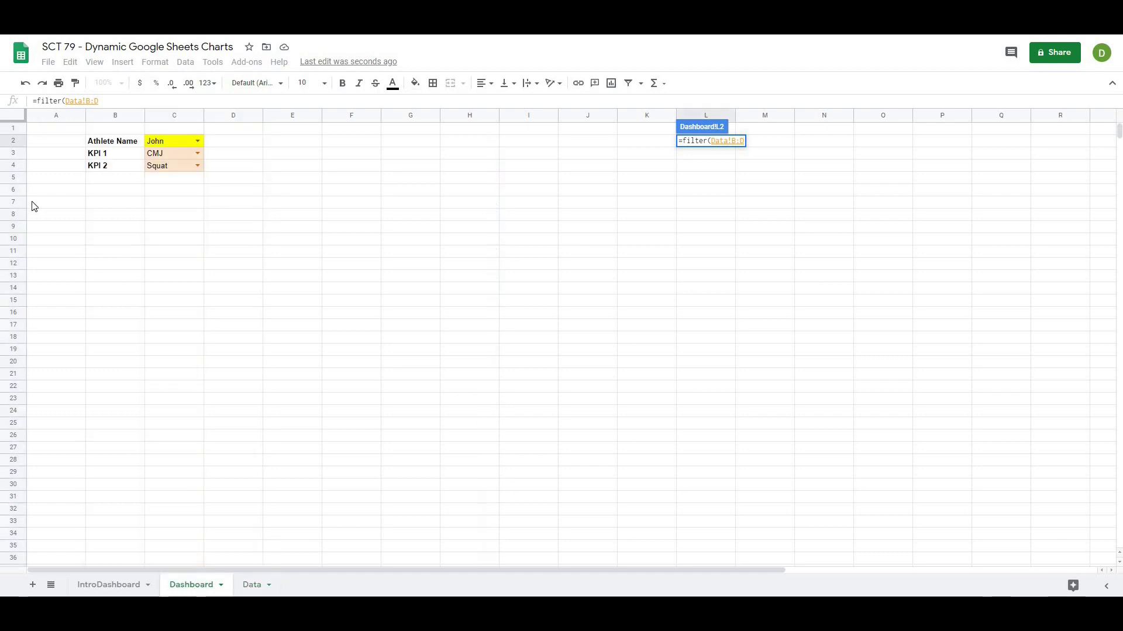
click(103, 102)
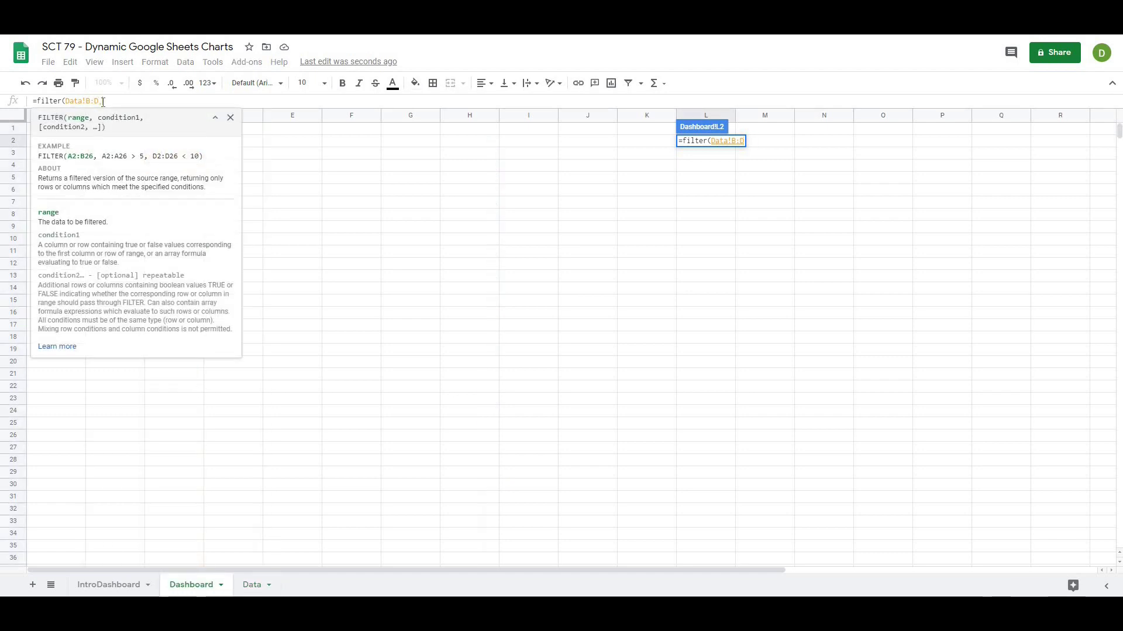
text(,)
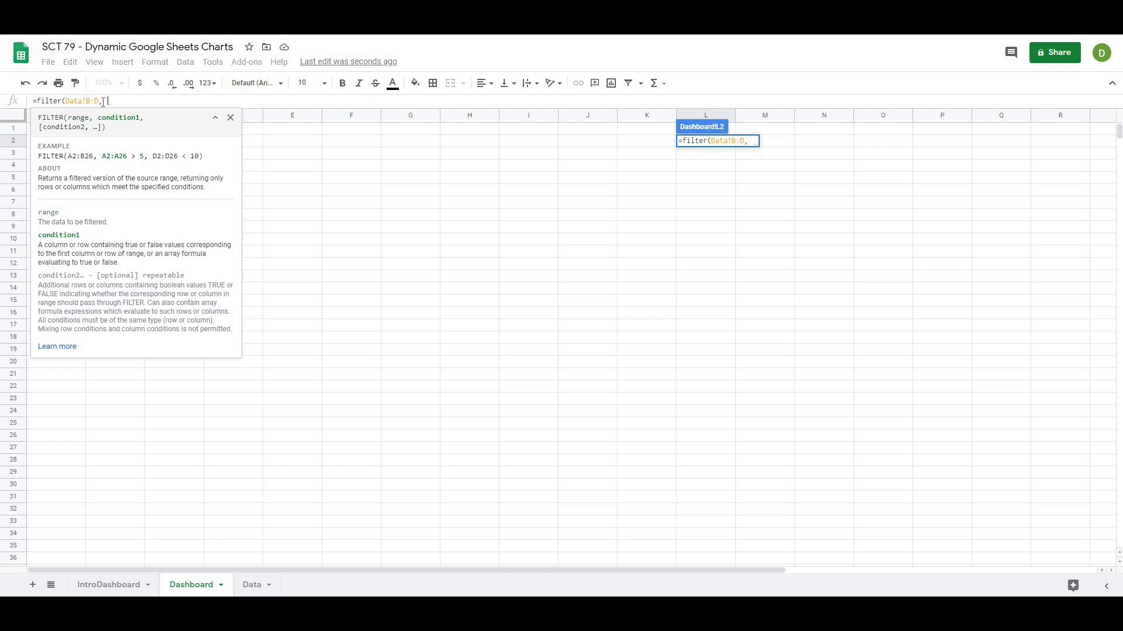
Add the first FILTER condition Data!A:A=C2, matching the athlete name column to the selected athlete.
click(253, 586)
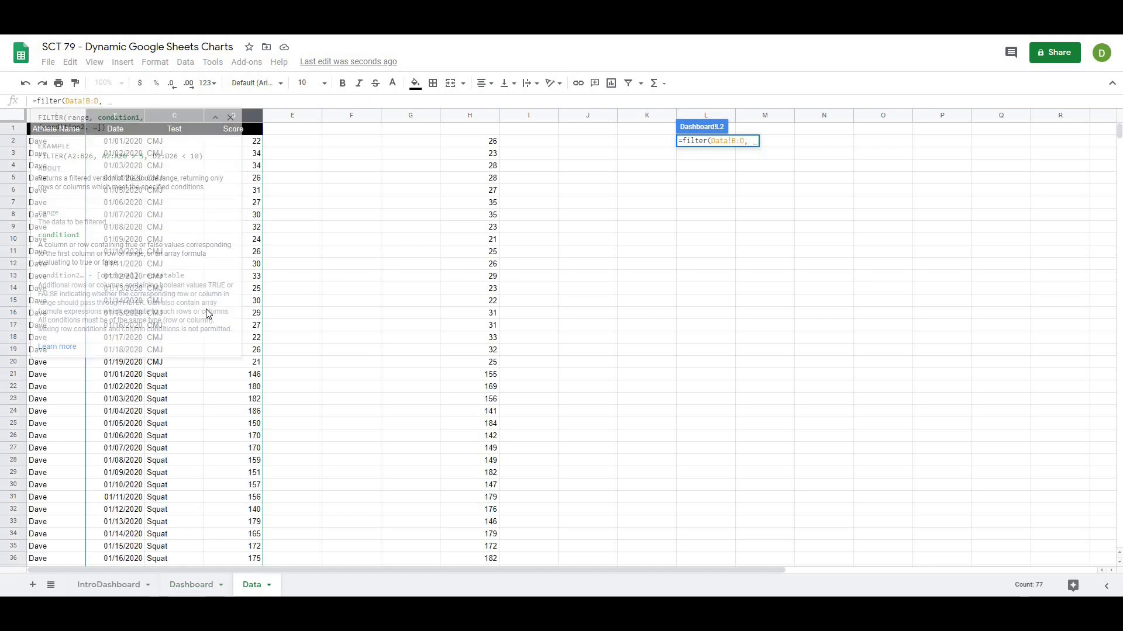
click(55, 117)
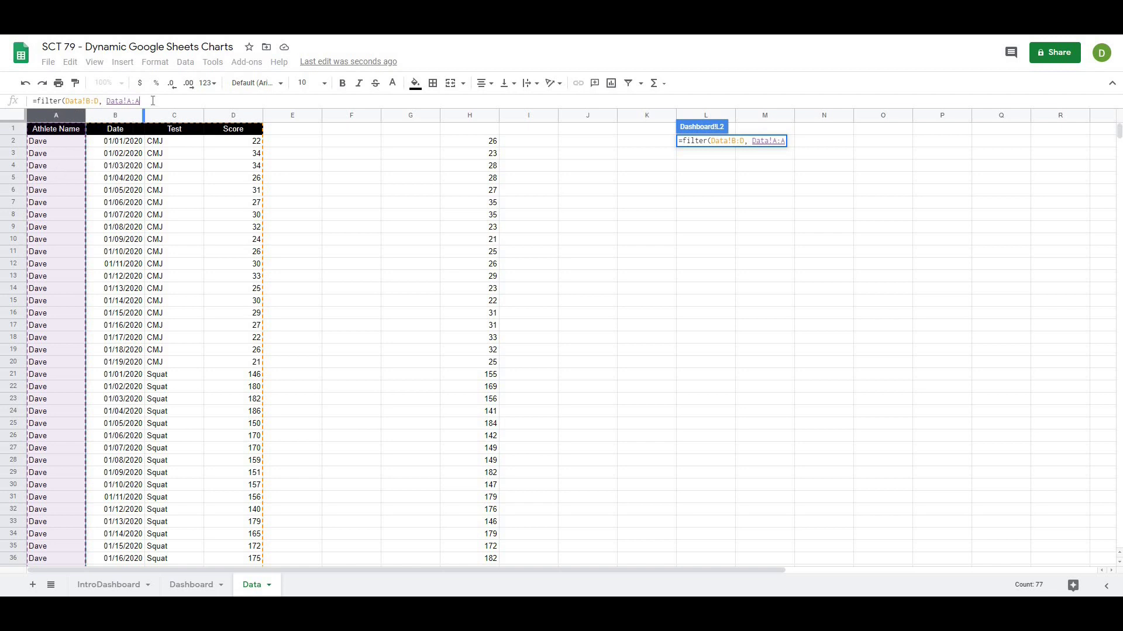
click(191, 584)
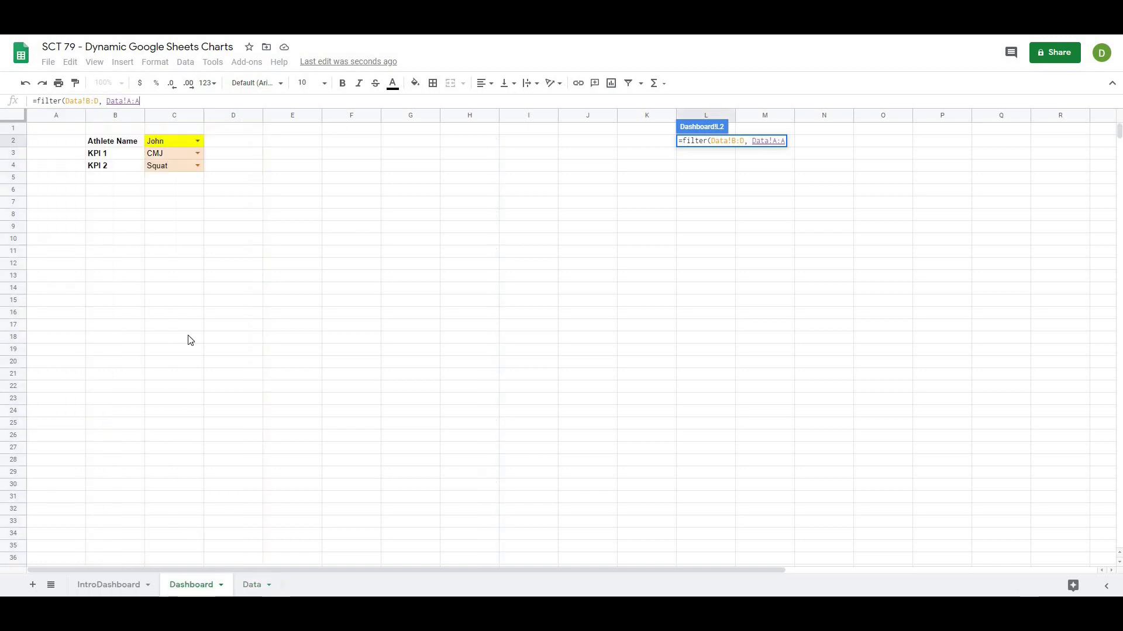
click(157, 99)
text(=)
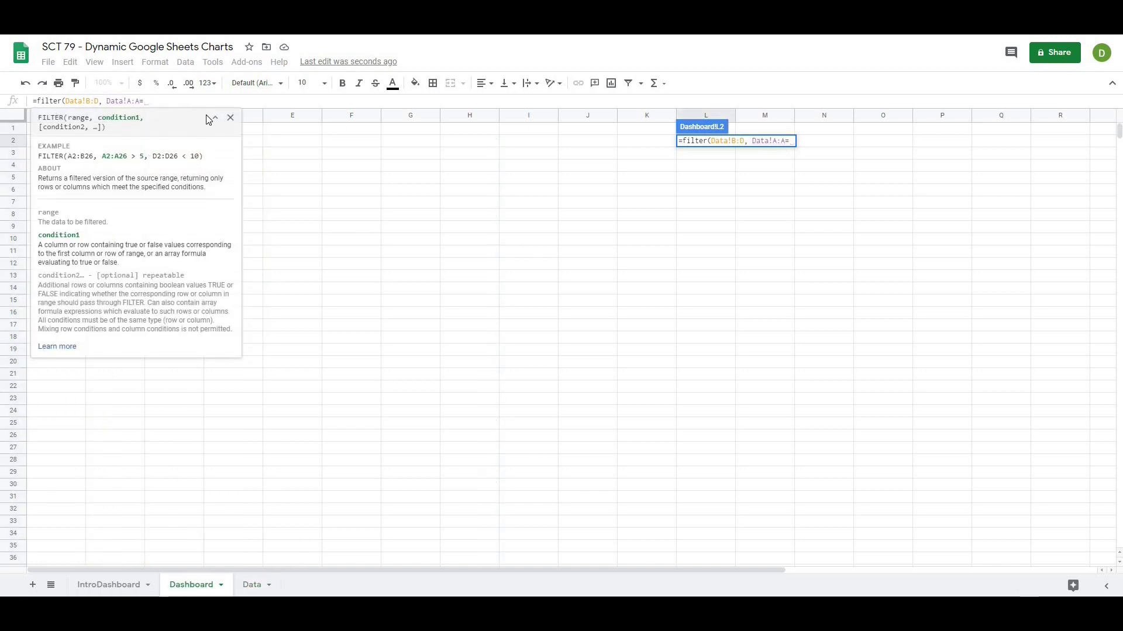
click(214, 118)
click(168, 142)
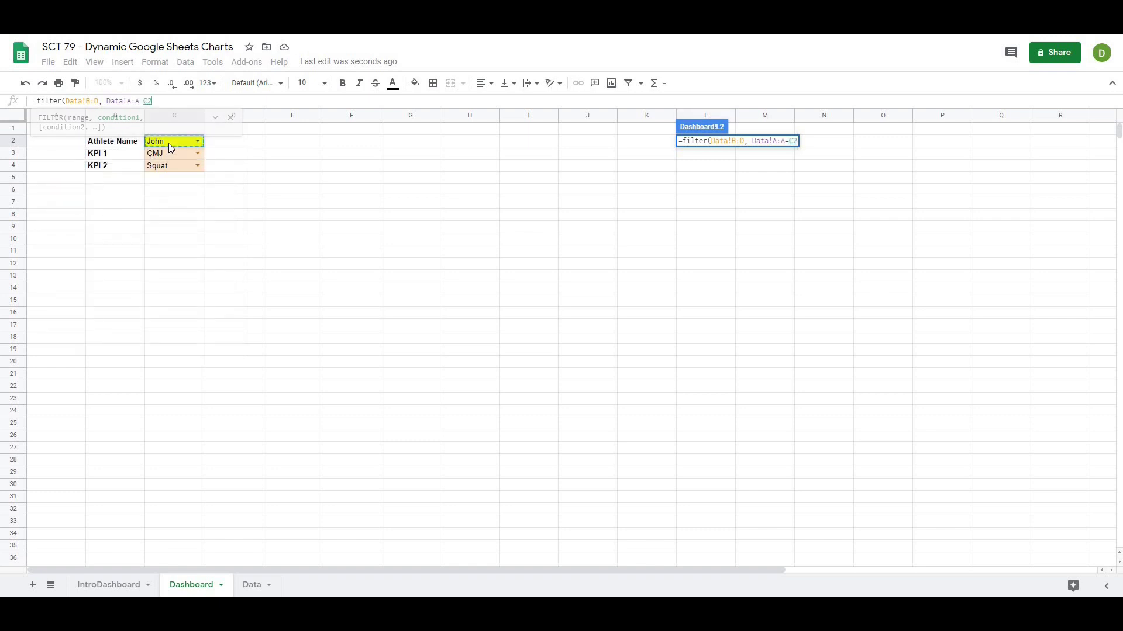
text(,)
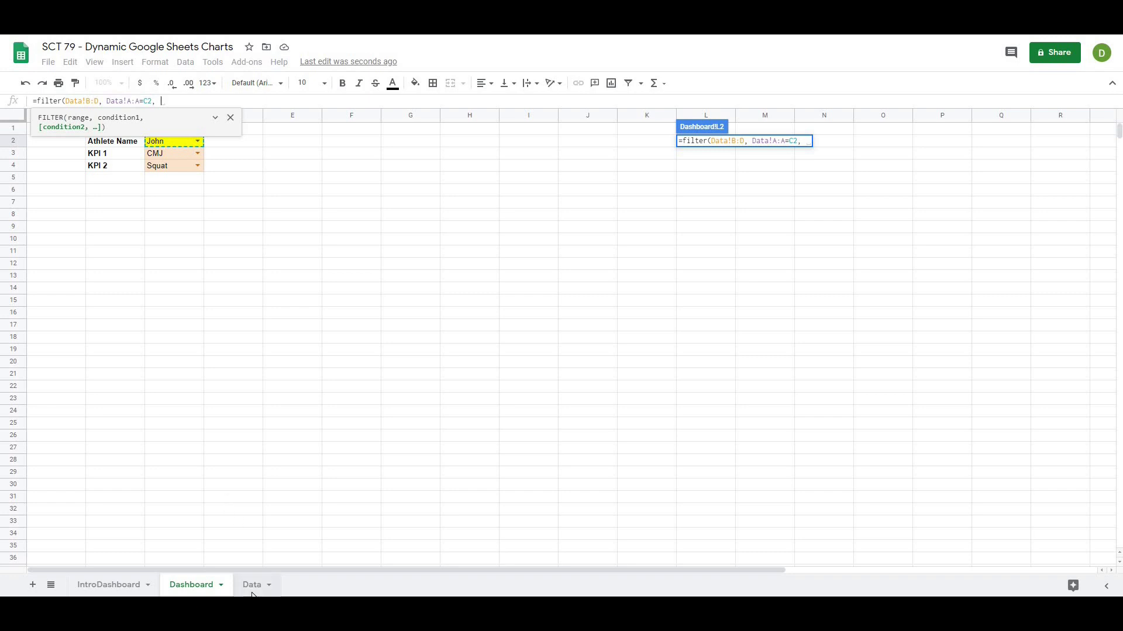
Add the second condition Data!C:C=C3 for the selected KPI 1, then close and enter the FILTER formula.
click(253, 596)
click(173, 115)
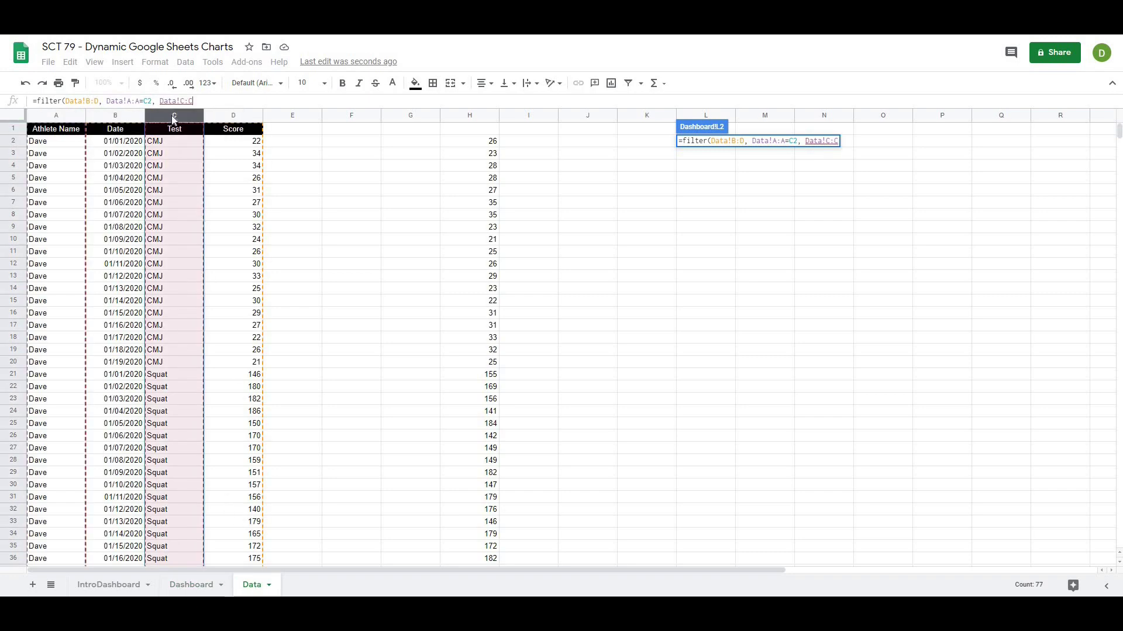
click(187, 587)
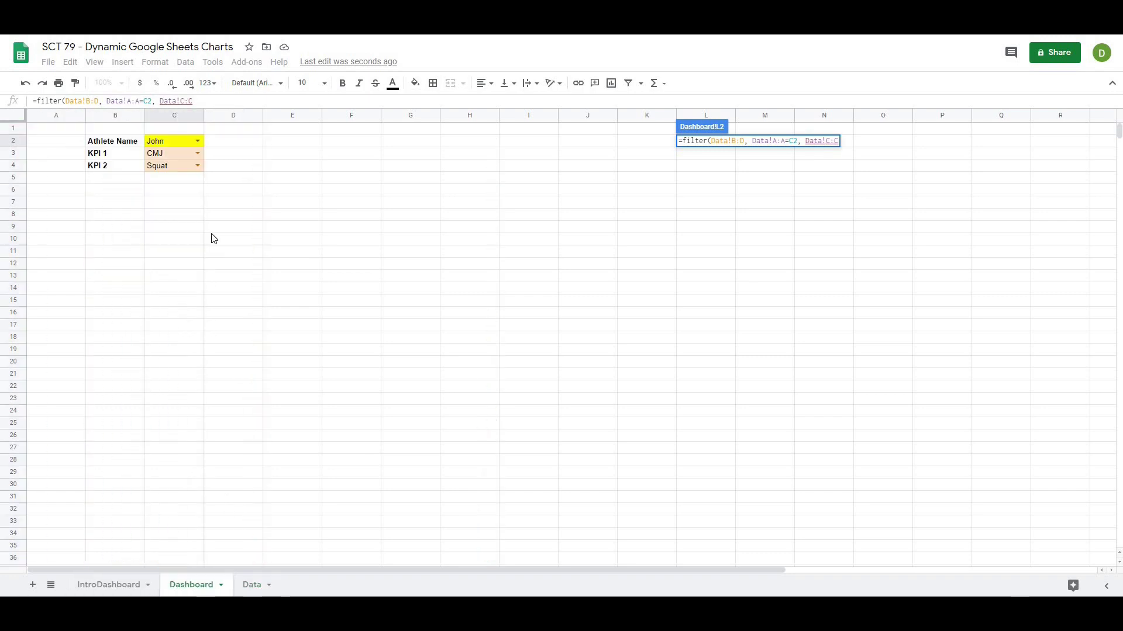
text(=)
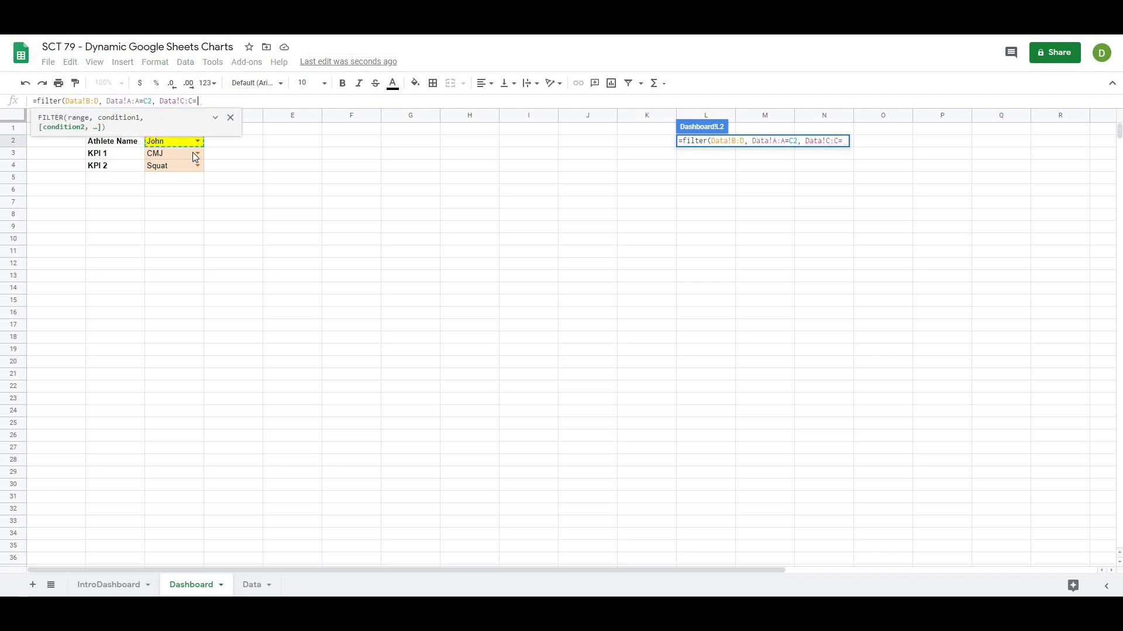
click(170, 155)
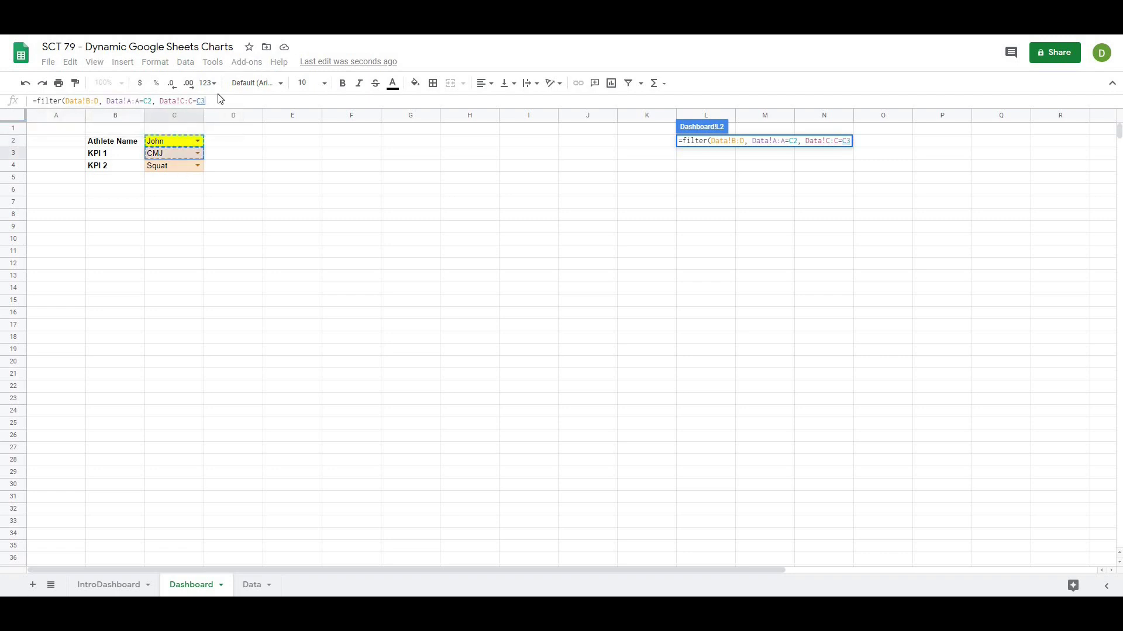
text())
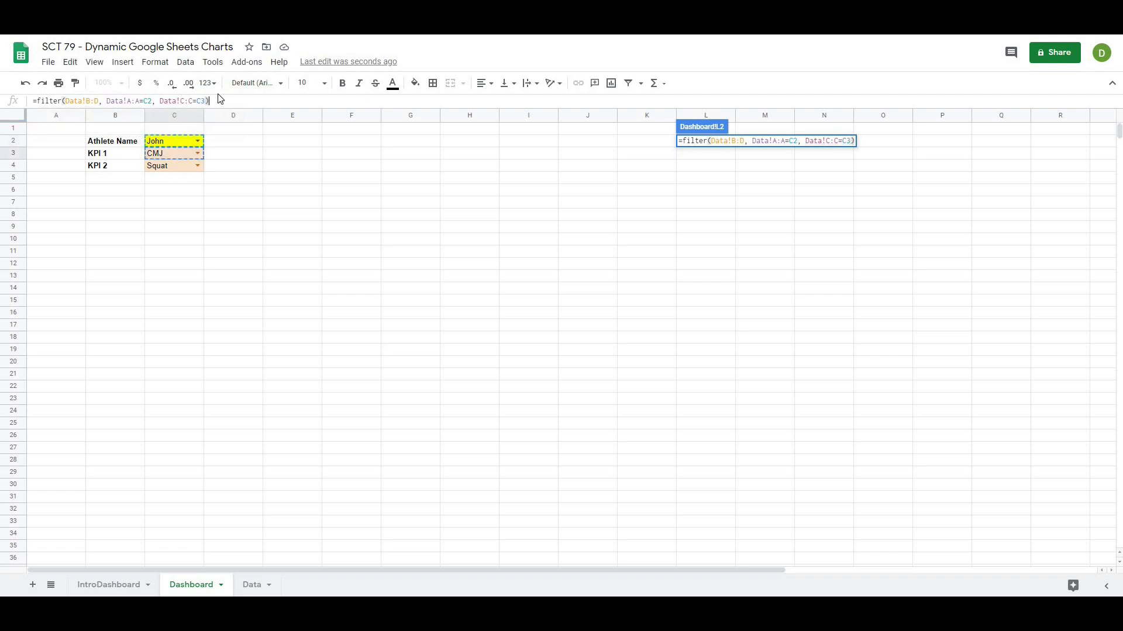
click(65, 101)
key(Return)
click(755, 156)
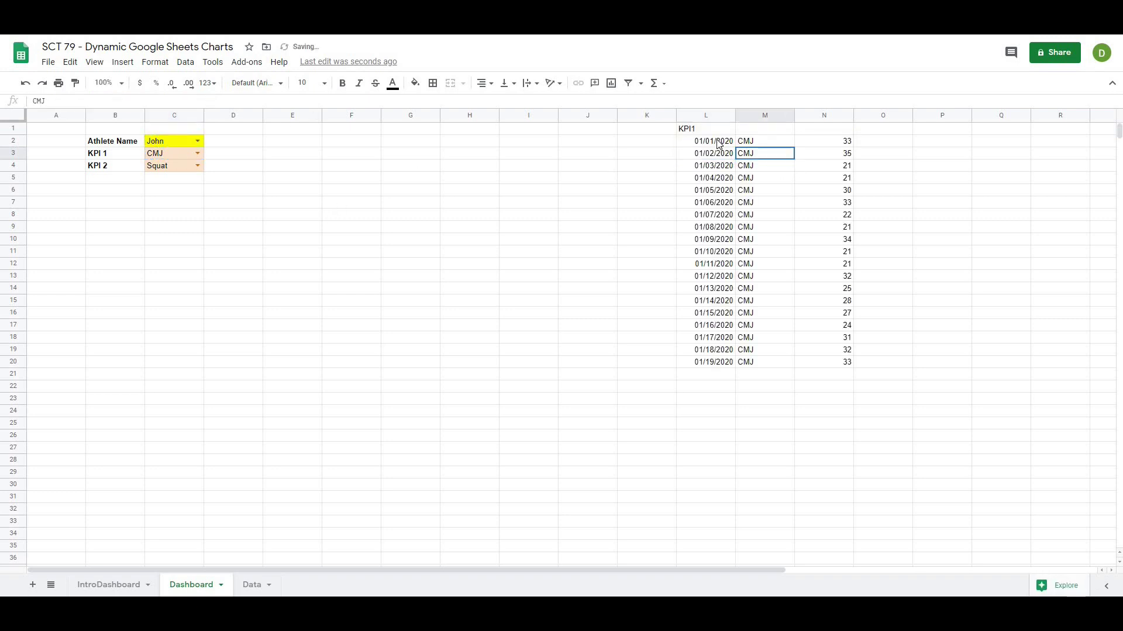
Center-align the filtered KPI1 results in cells L2:N20.
drag(719, 145, 833, 363)
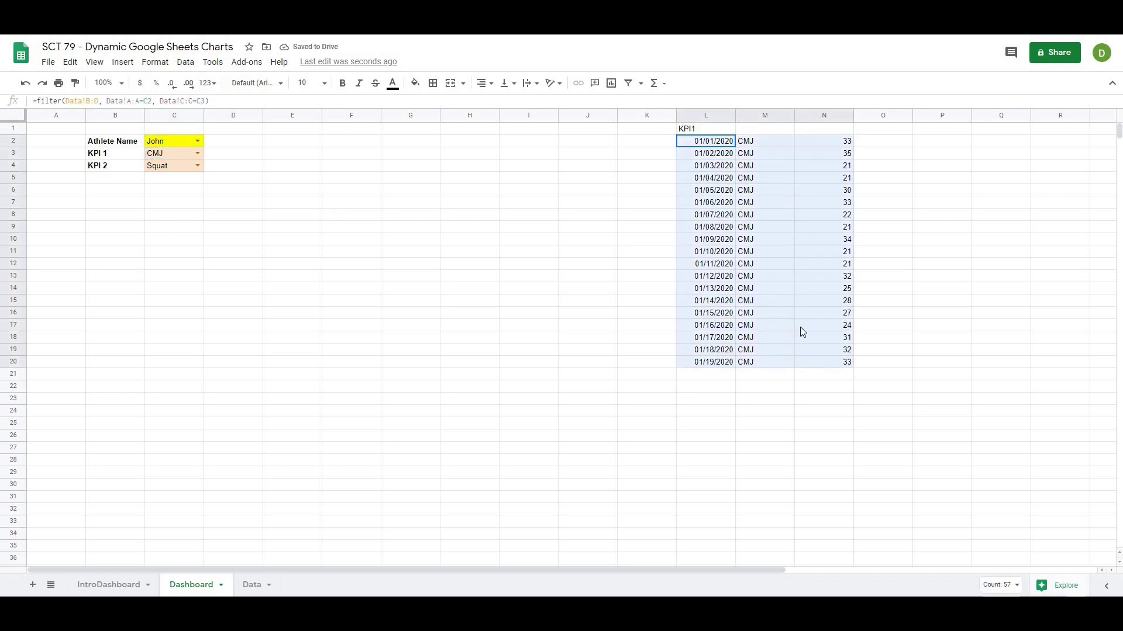
click(485, 83)
click(500, 103)
click(449, 281)
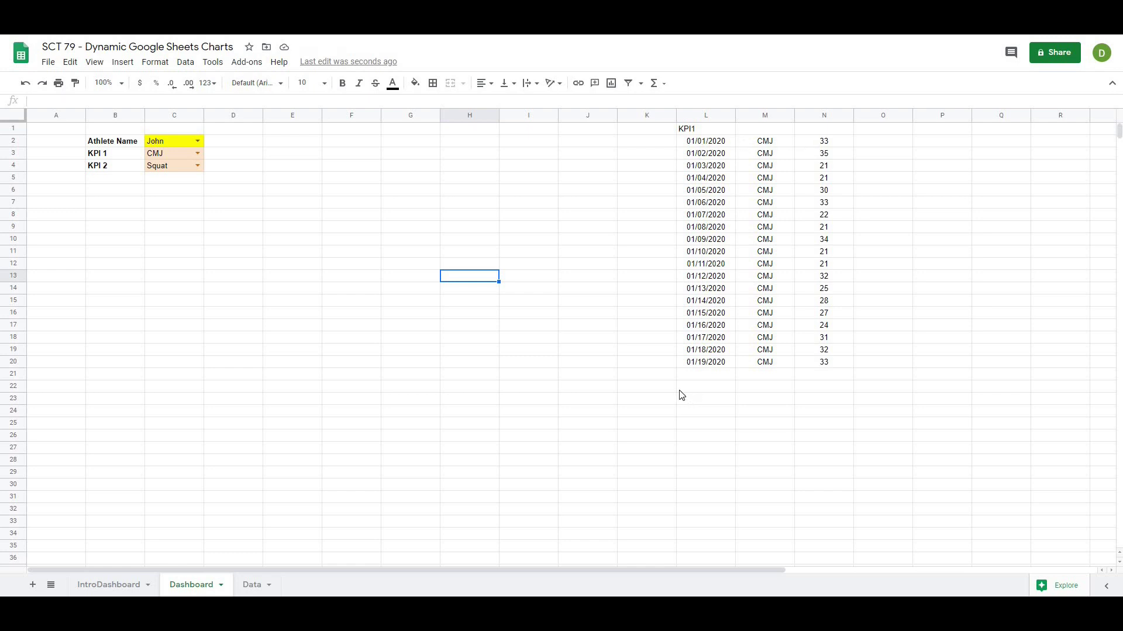
click(445, 326)
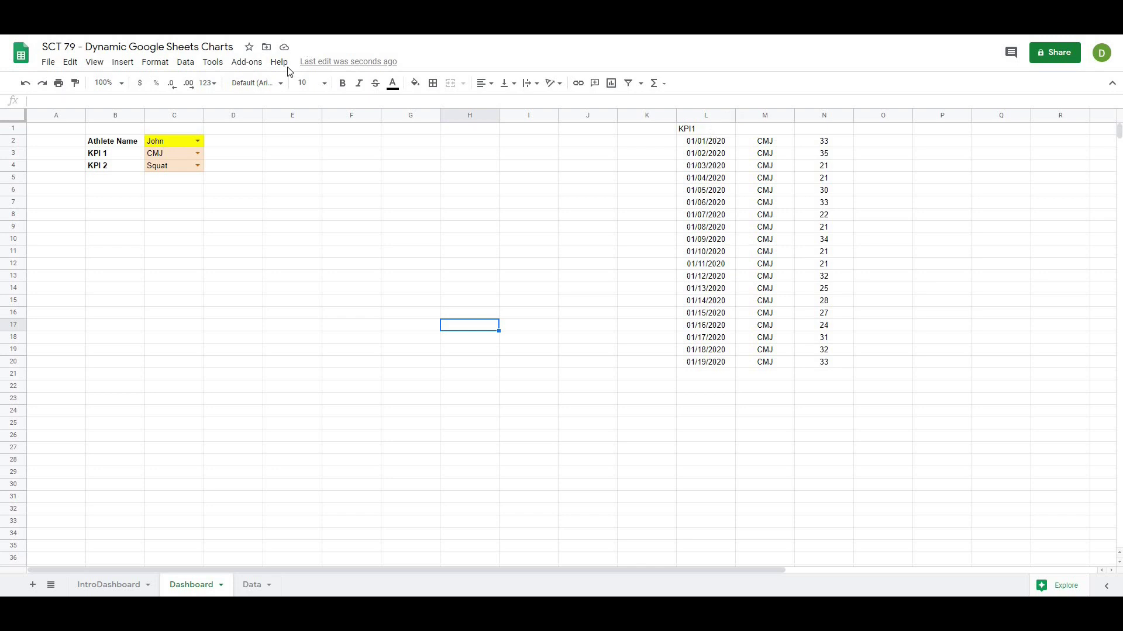
Set KPI 1 to Squat and switch the Athlete Name selection to the other athlete to test the filtered results.
click(198, 153)
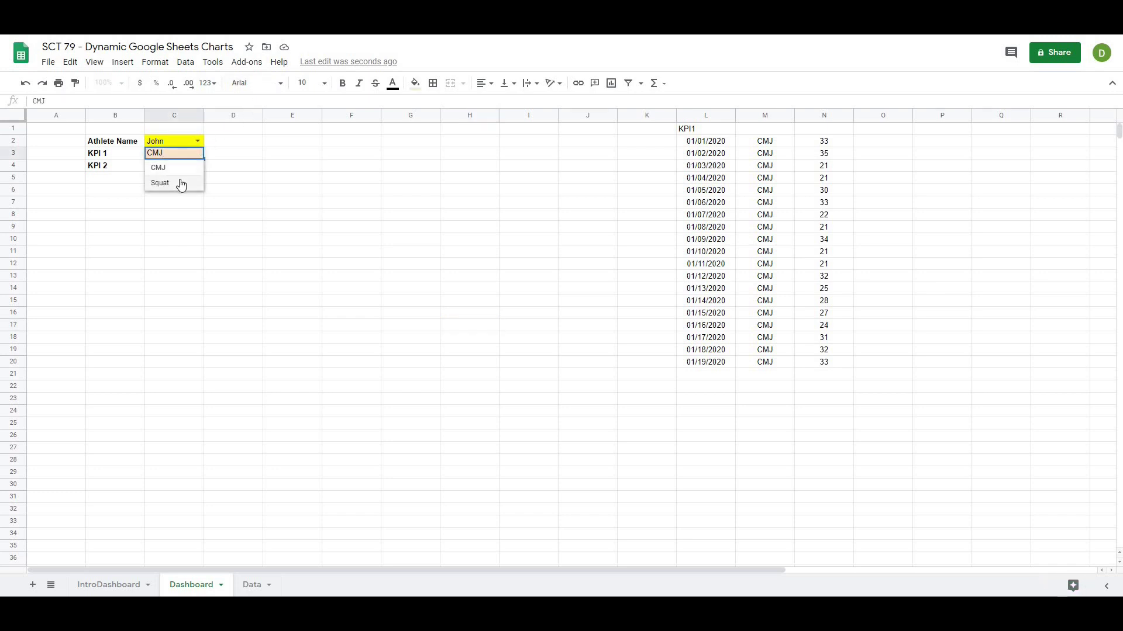
click(160, 183)
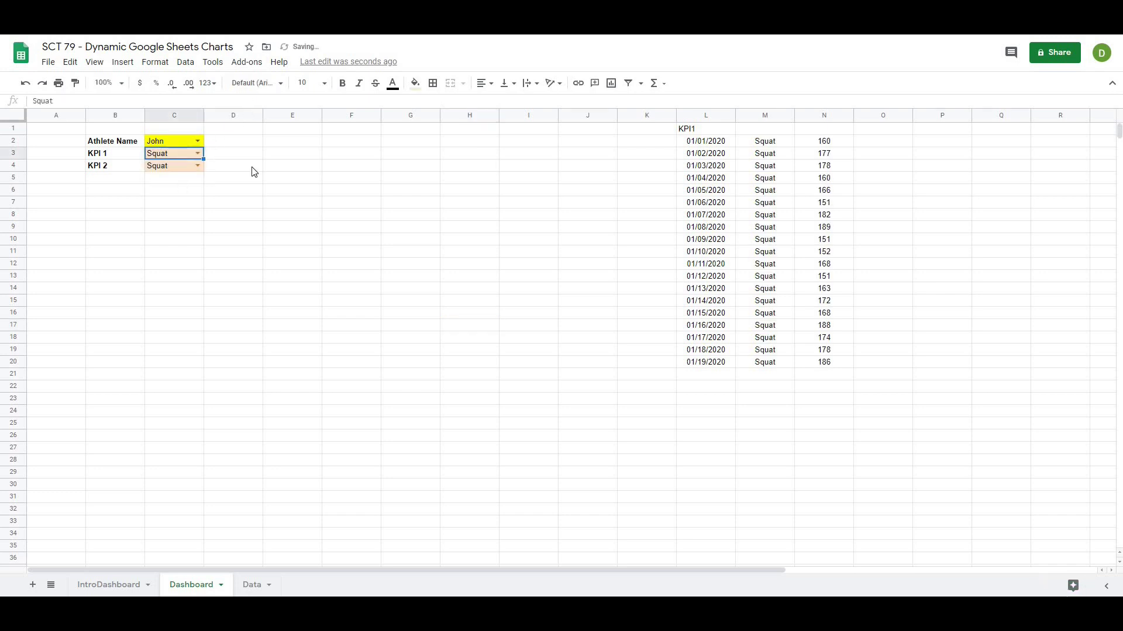
click(195, 141)
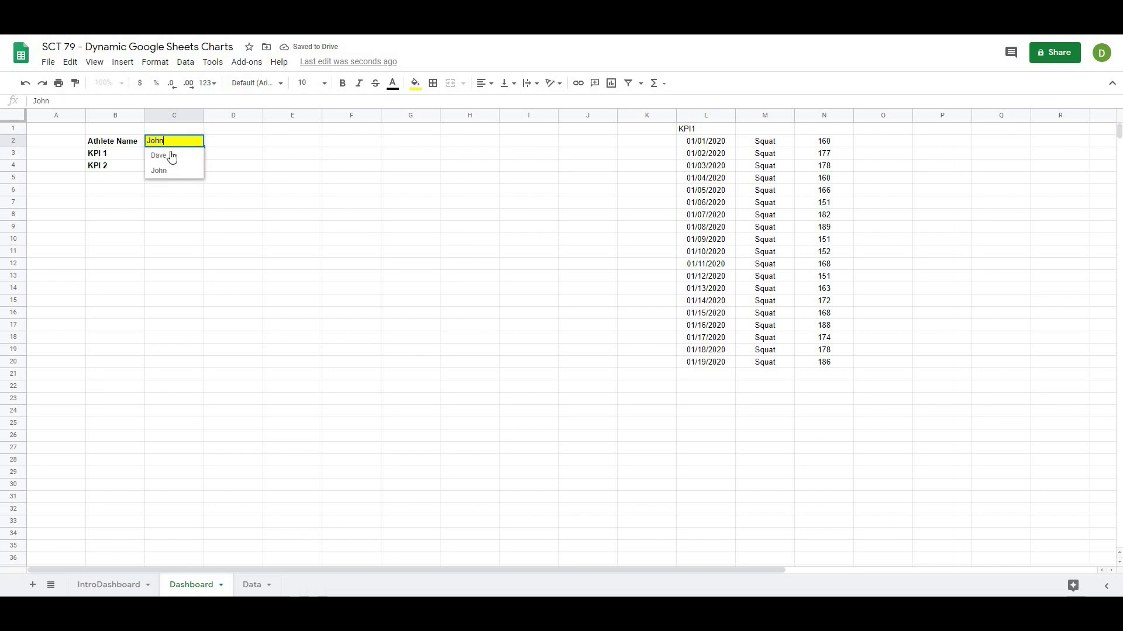
click(165, 156)
click(409, 292)
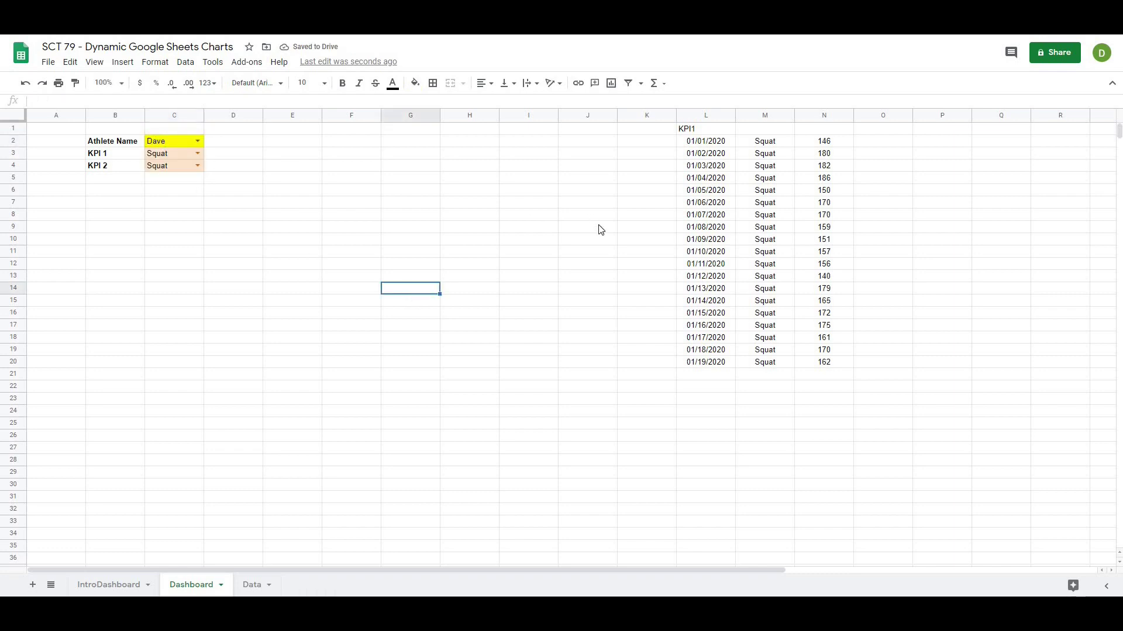
click(877, 241)
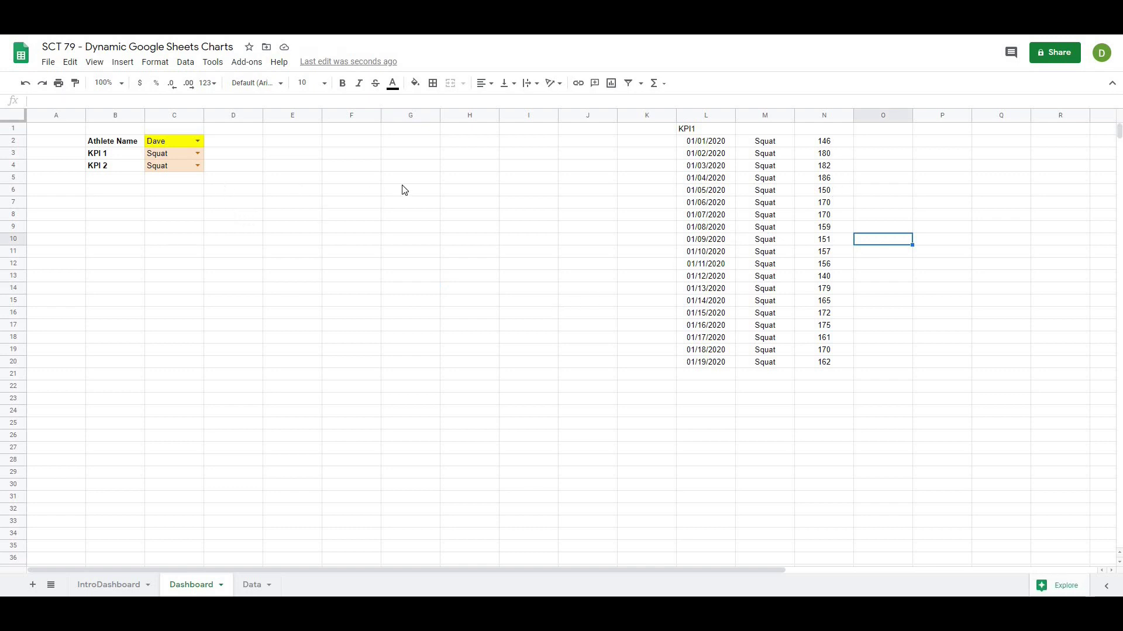
Enter the heading z-score in cell O1, beside the filtered KPI1 results.
click(898, 201)
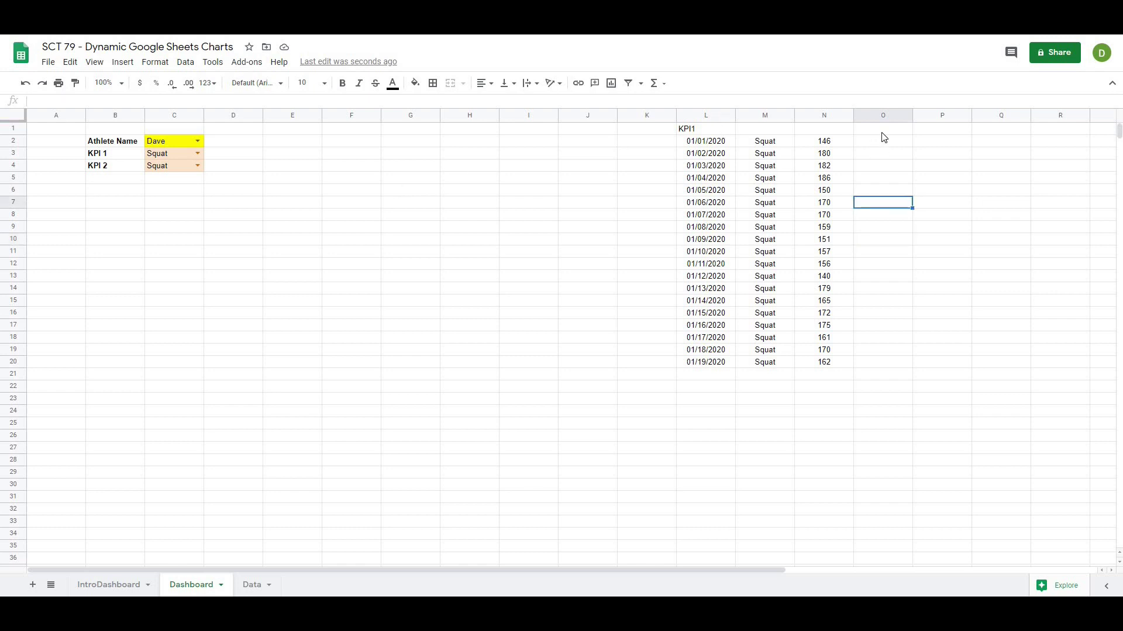
click(883, 136)
text(=)
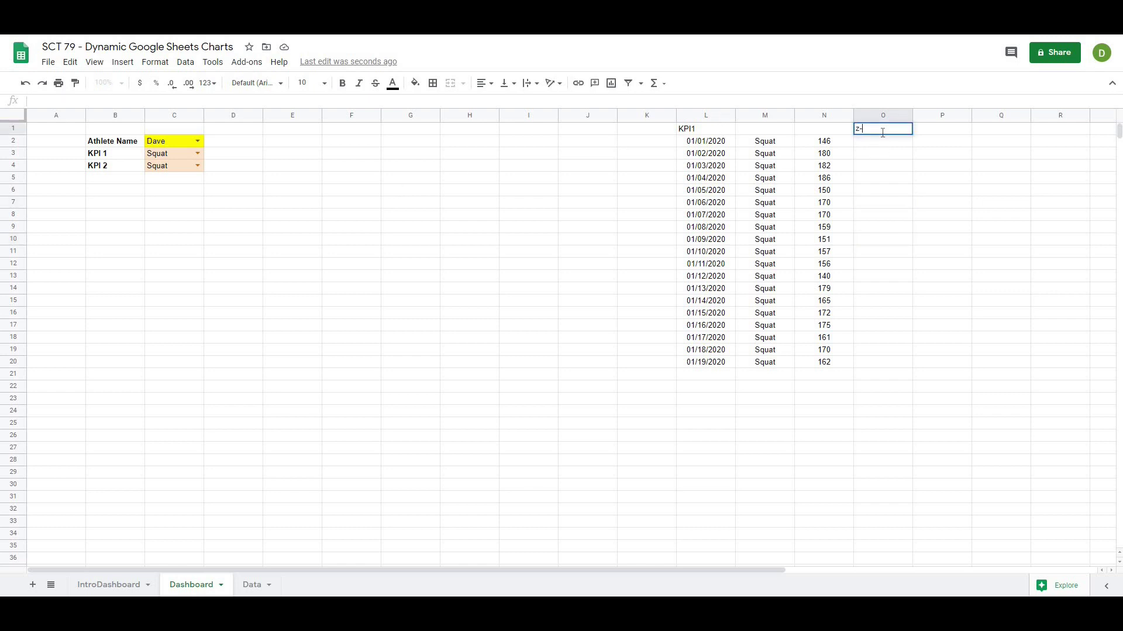
text(-score)
key(Return)
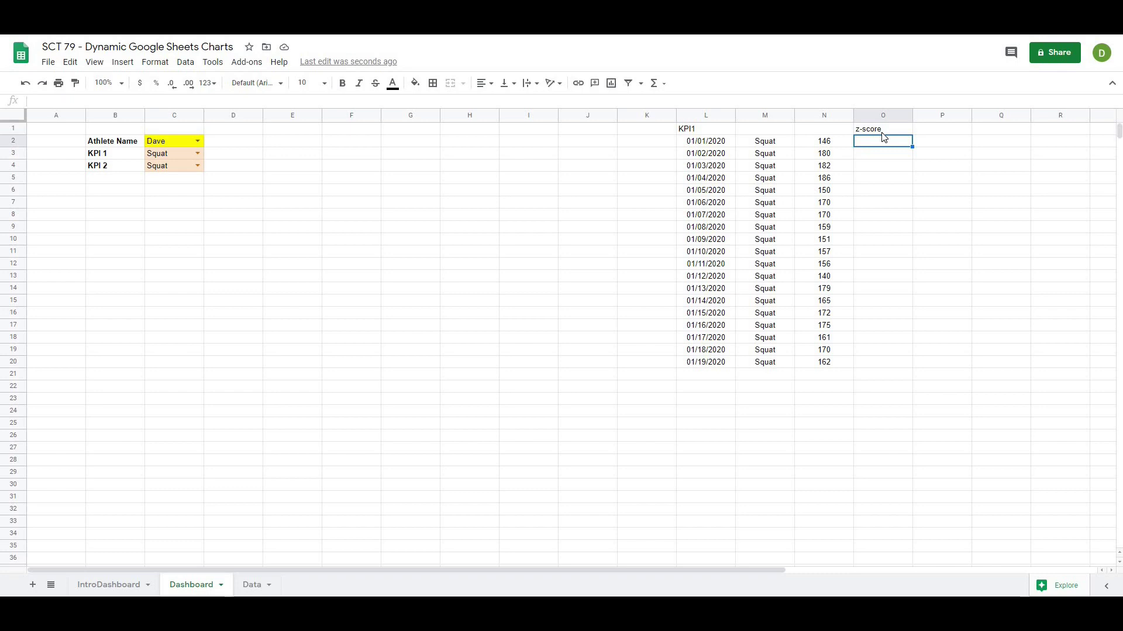
Start a STANDARDIZE formula in cell O2 with N2 as the value and average(N:N) as the mean.
key(Down)
key(Down)
key(Down)
click(879, 143)
text(=standardize()
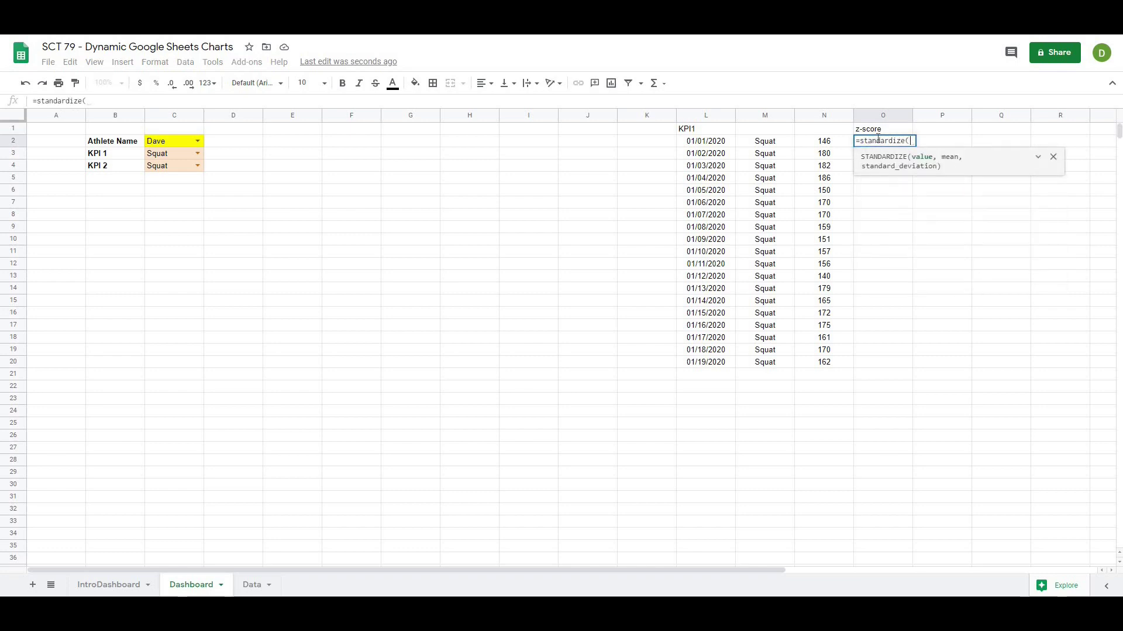
click(822, 146)
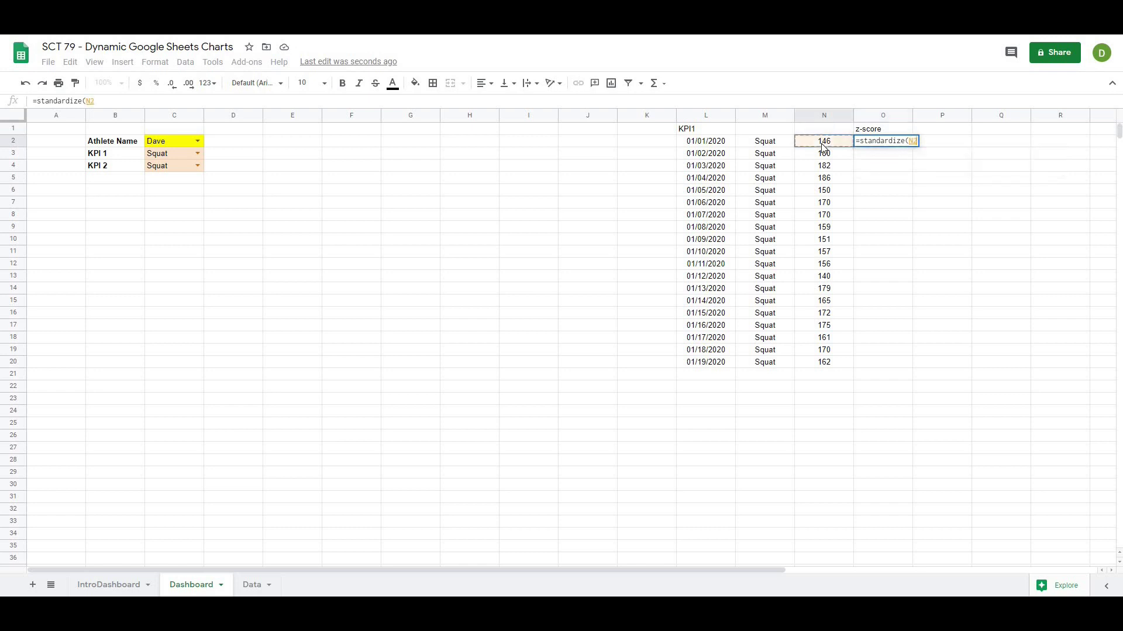
text(,)
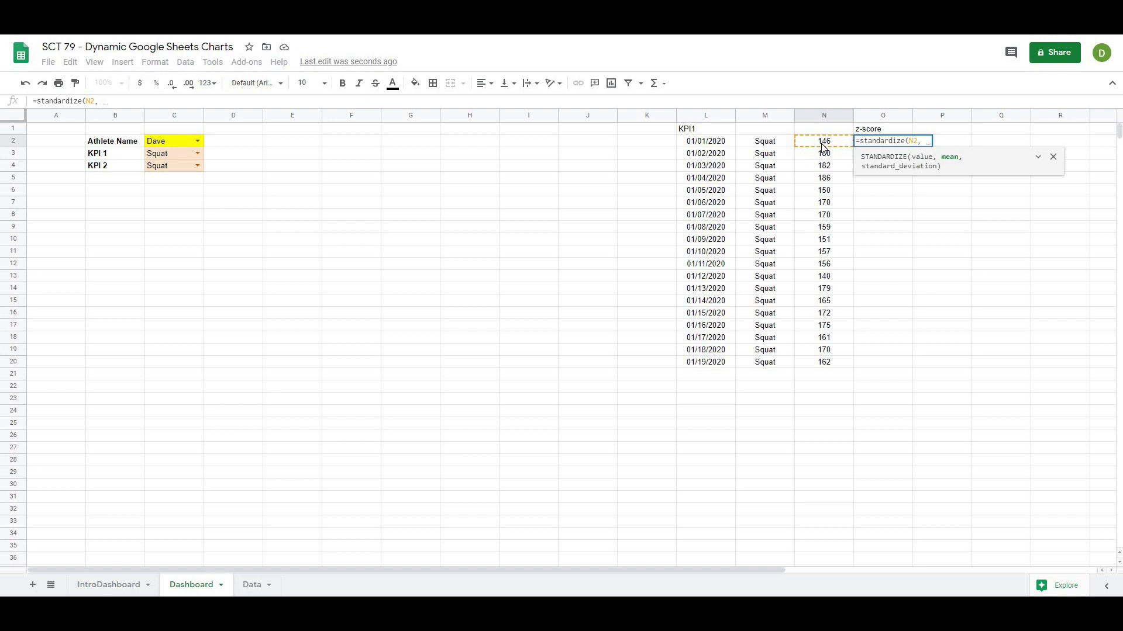
text( average()
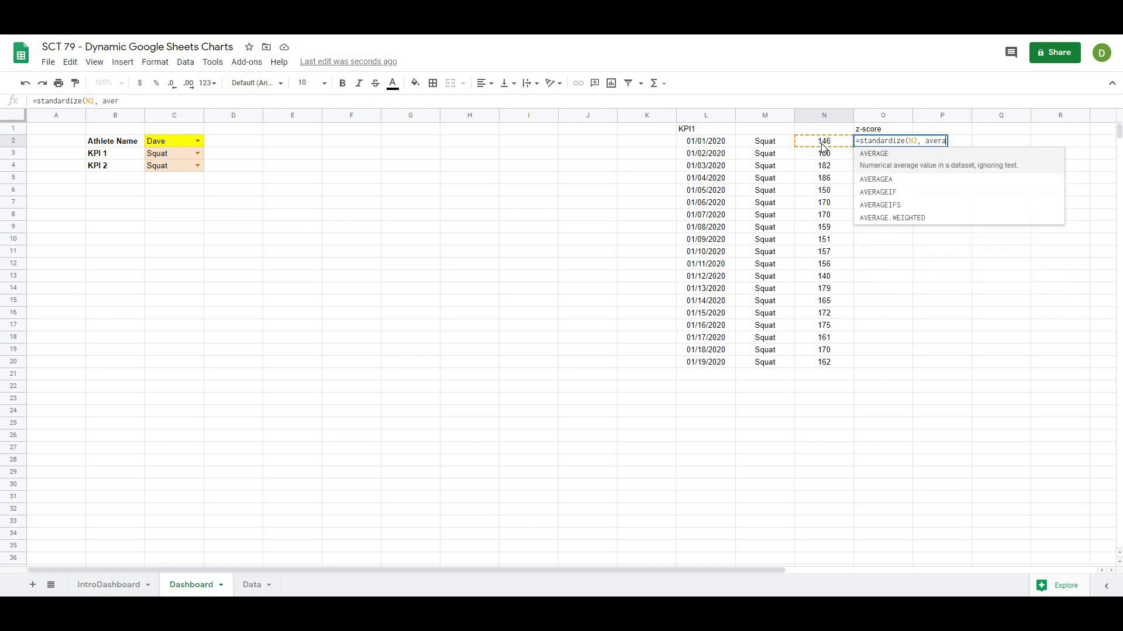
click(832, 116)
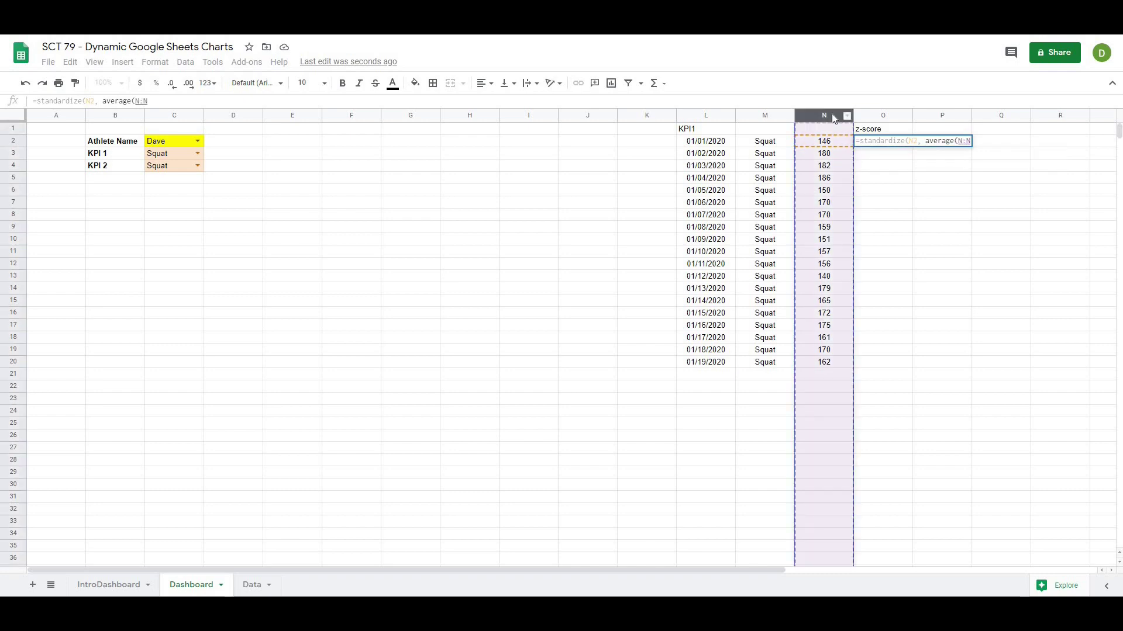
text(), )
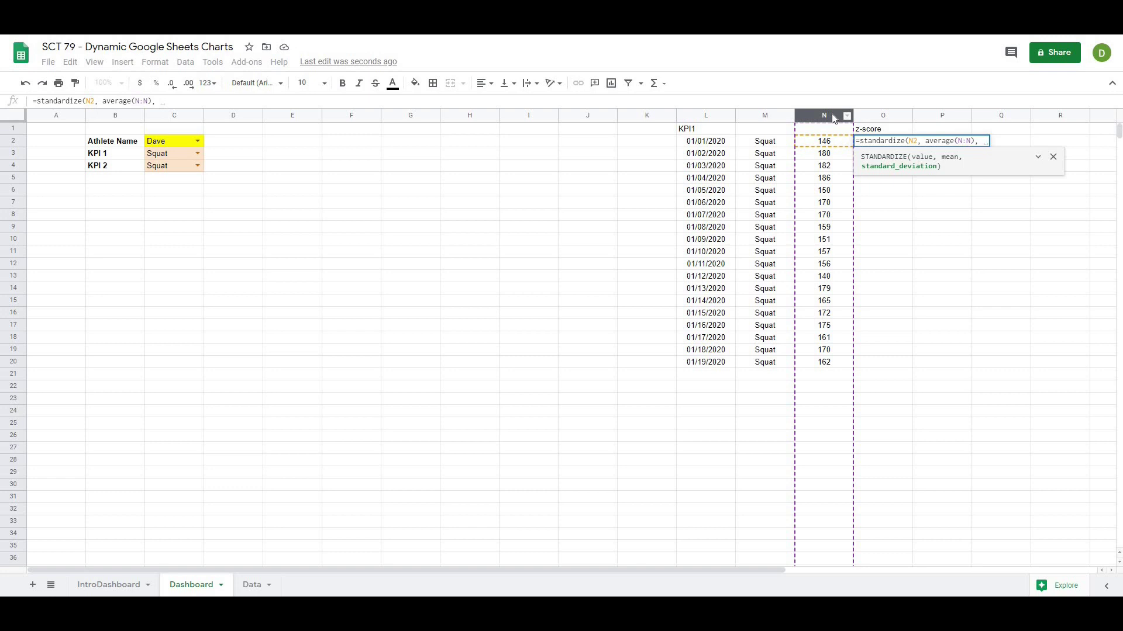
Finish the formula with stdev(N:N) as the standard deviation and fill it down the z-score column to O20.
text(std)
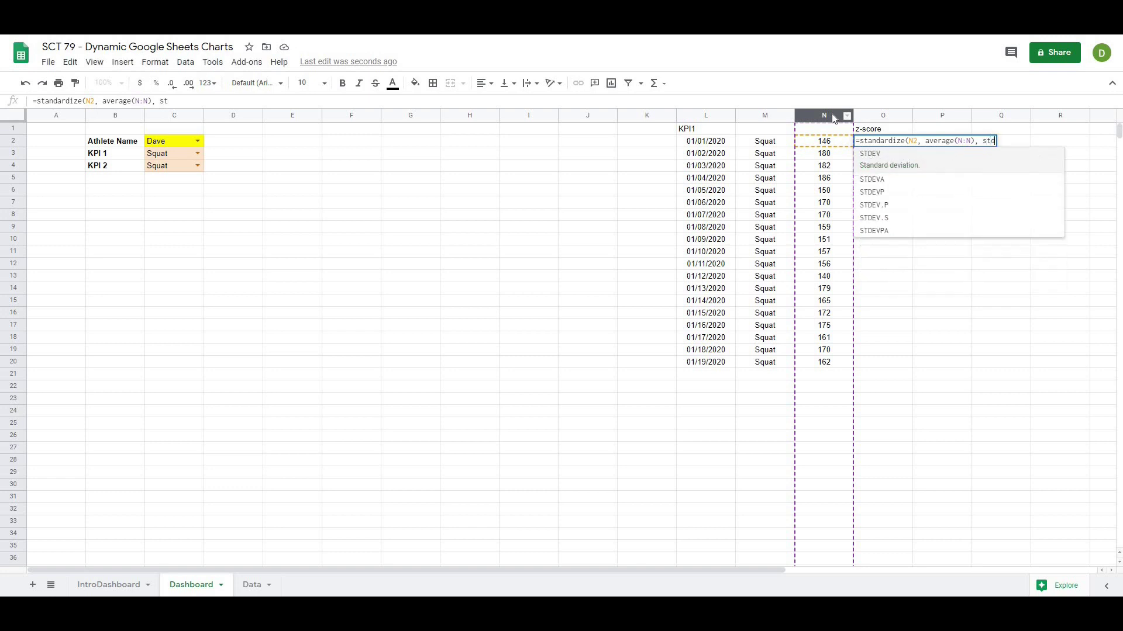
text(ev()
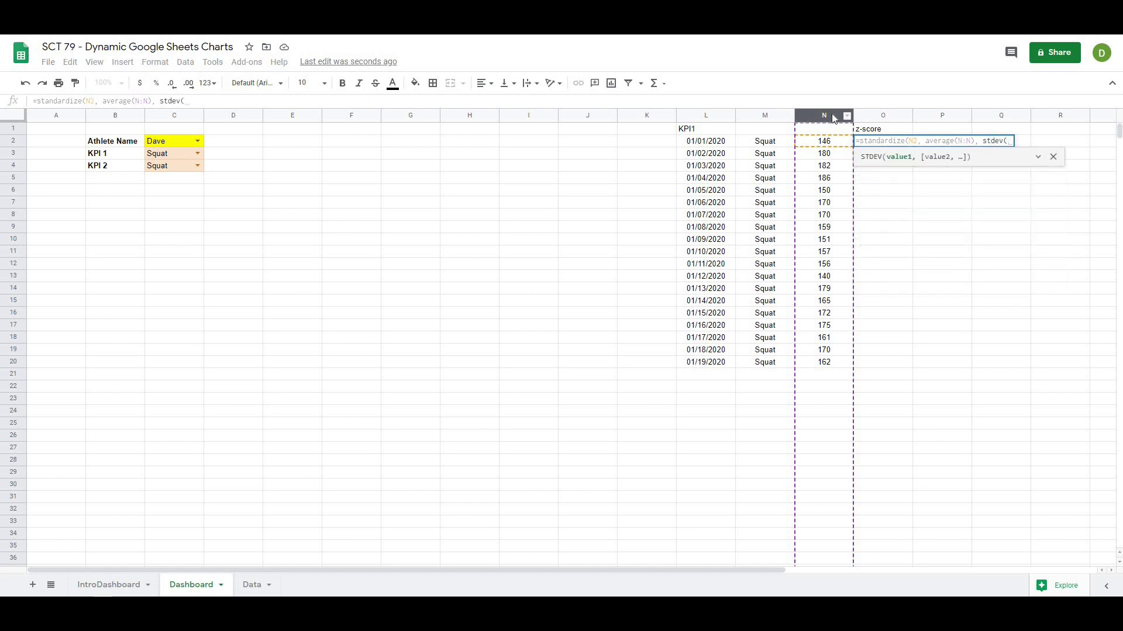
click(820, 116)
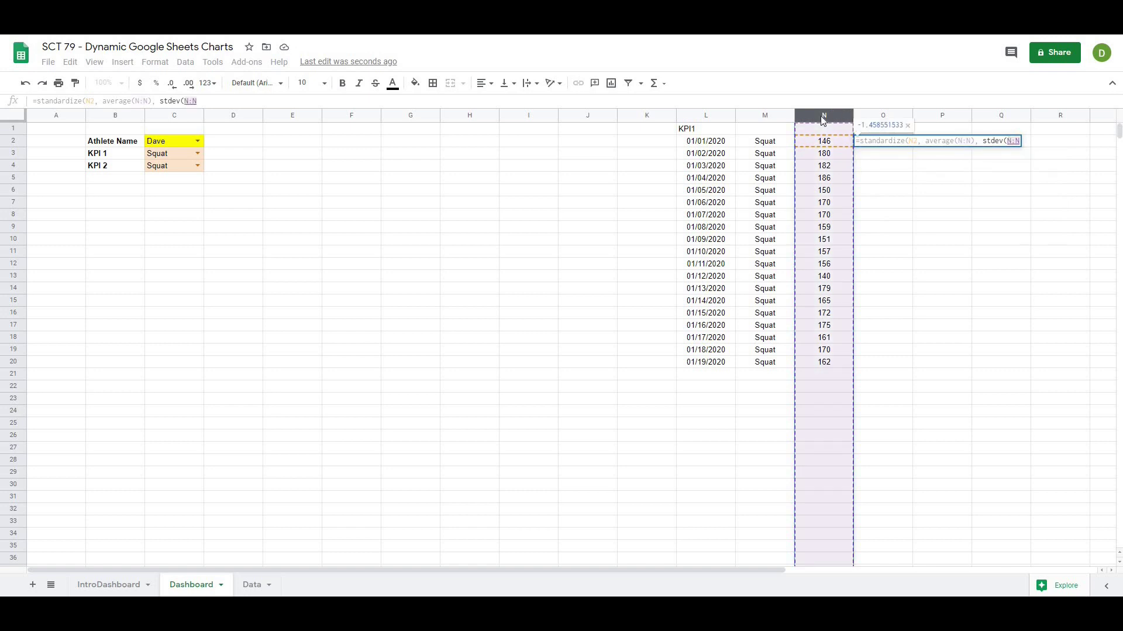
text())
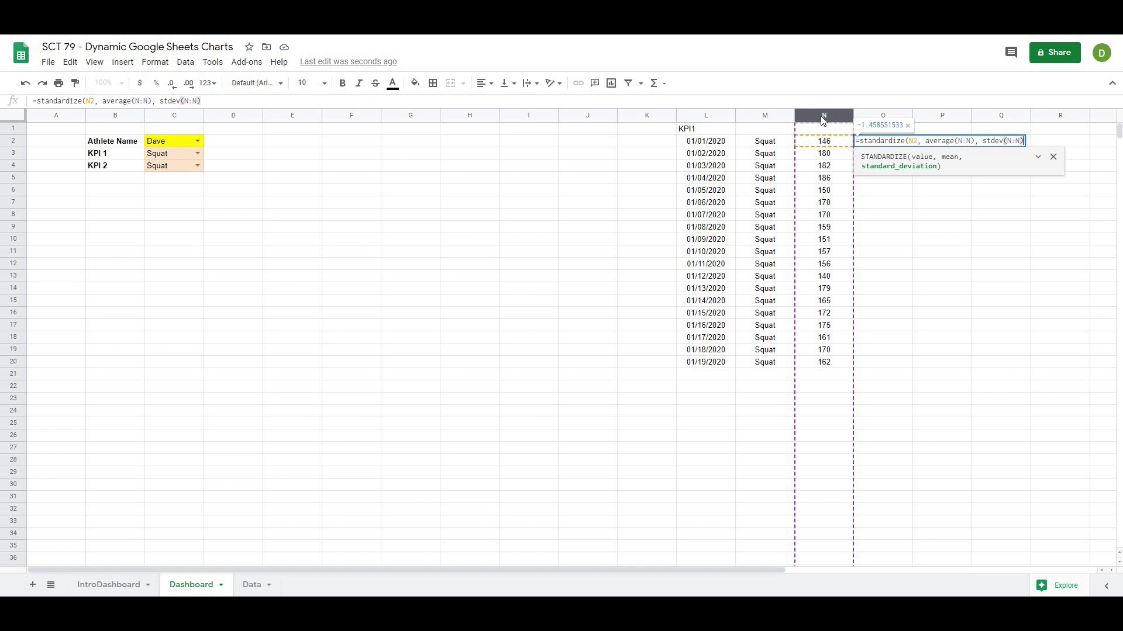
text())
key(Return)
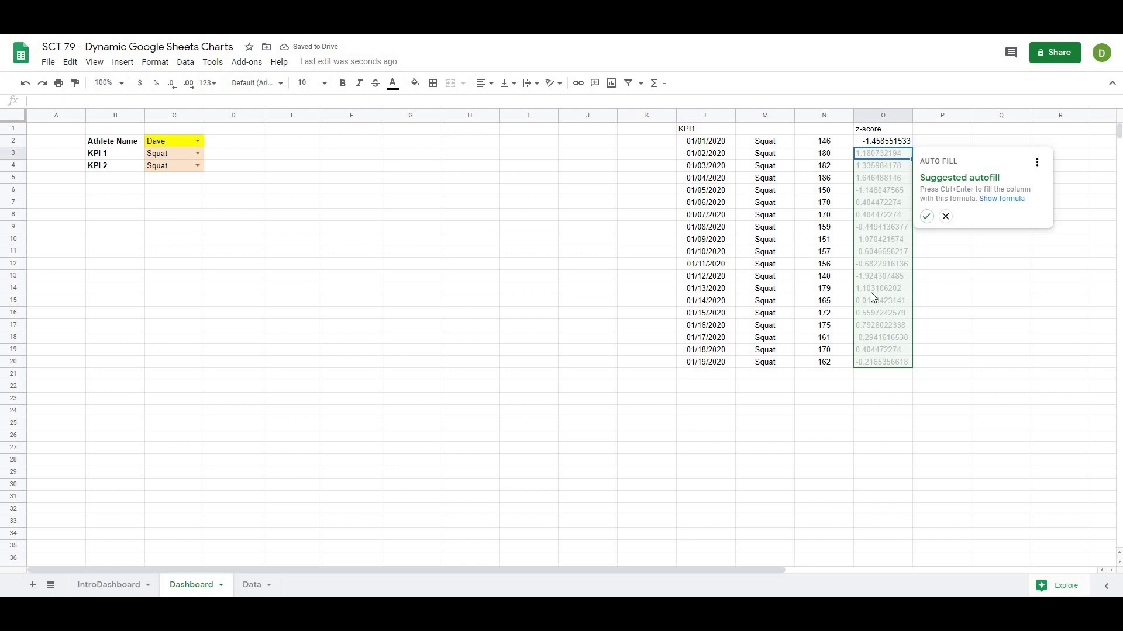
click(927, 216)
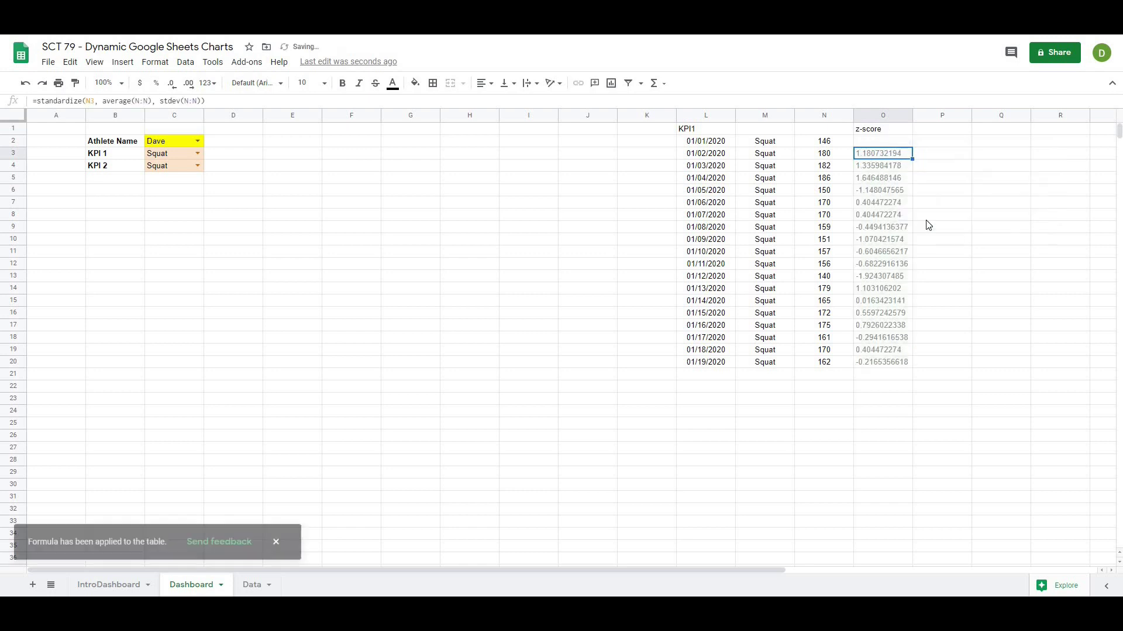
click(968, 289)
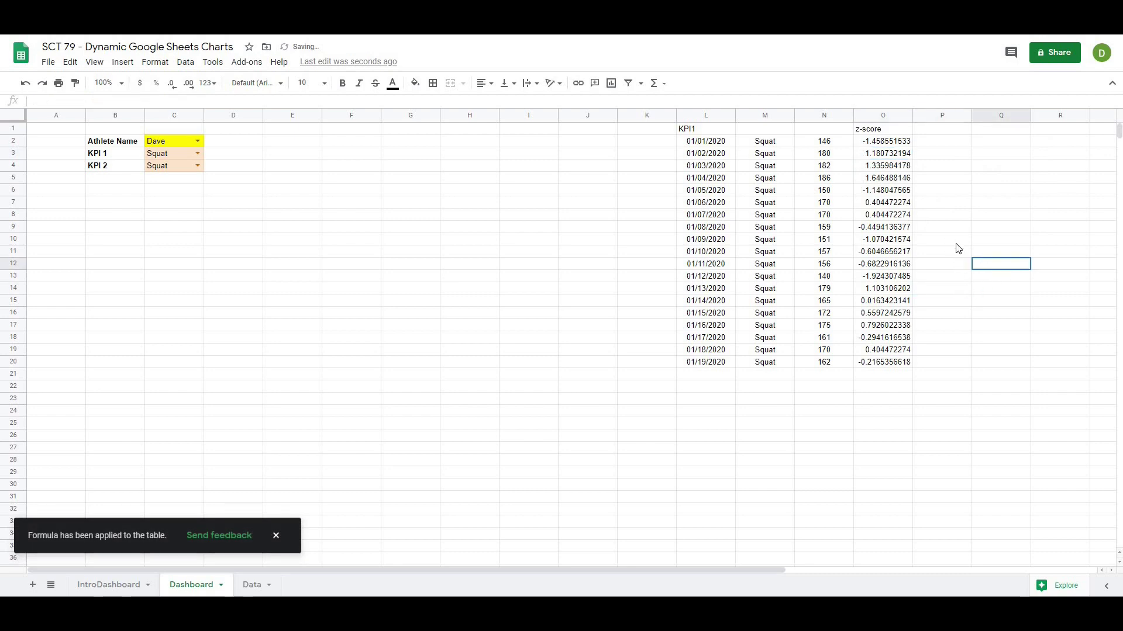
Make the z-score heading in cell O1 bold and center-aligned.
click(869, 131)
key(ctrl+b)
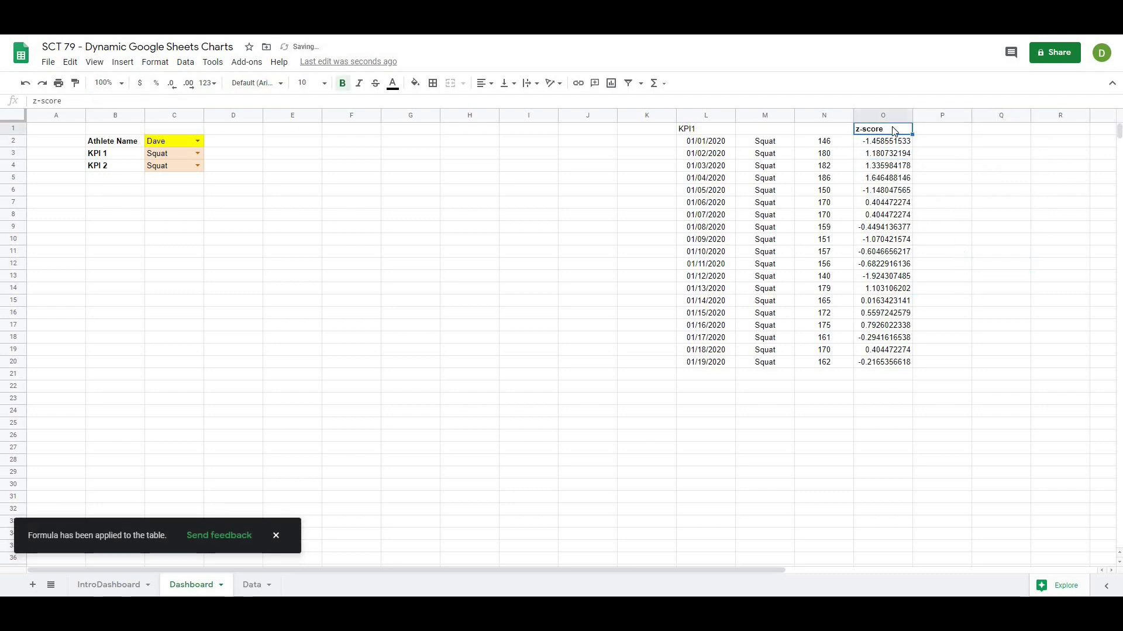
click(486, 83)
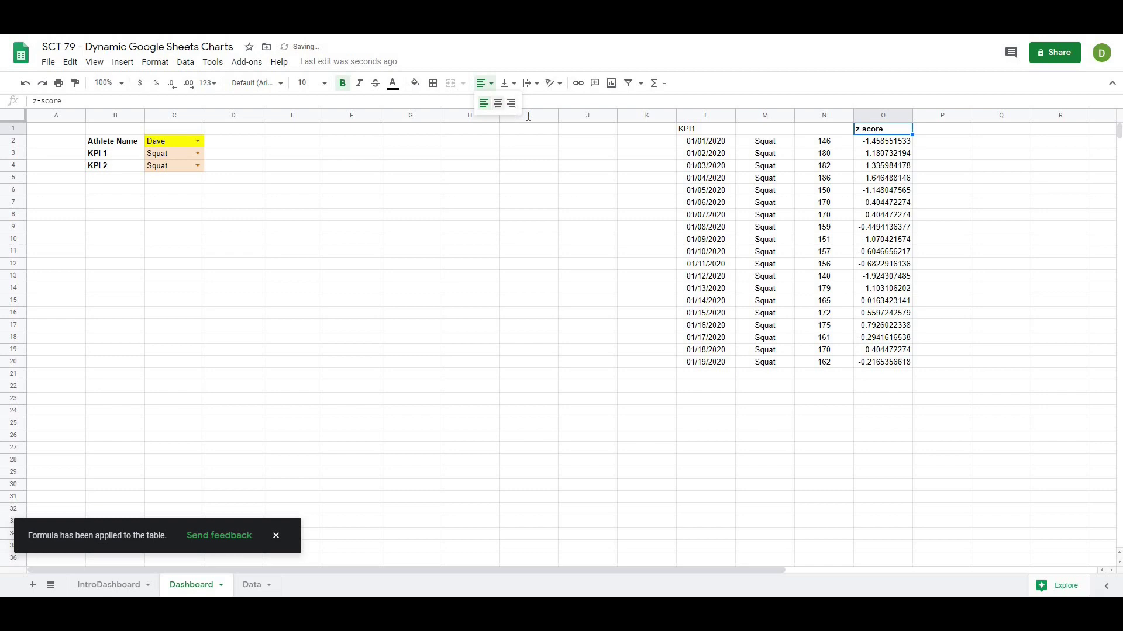
click(498, 103)
click(959, 143)
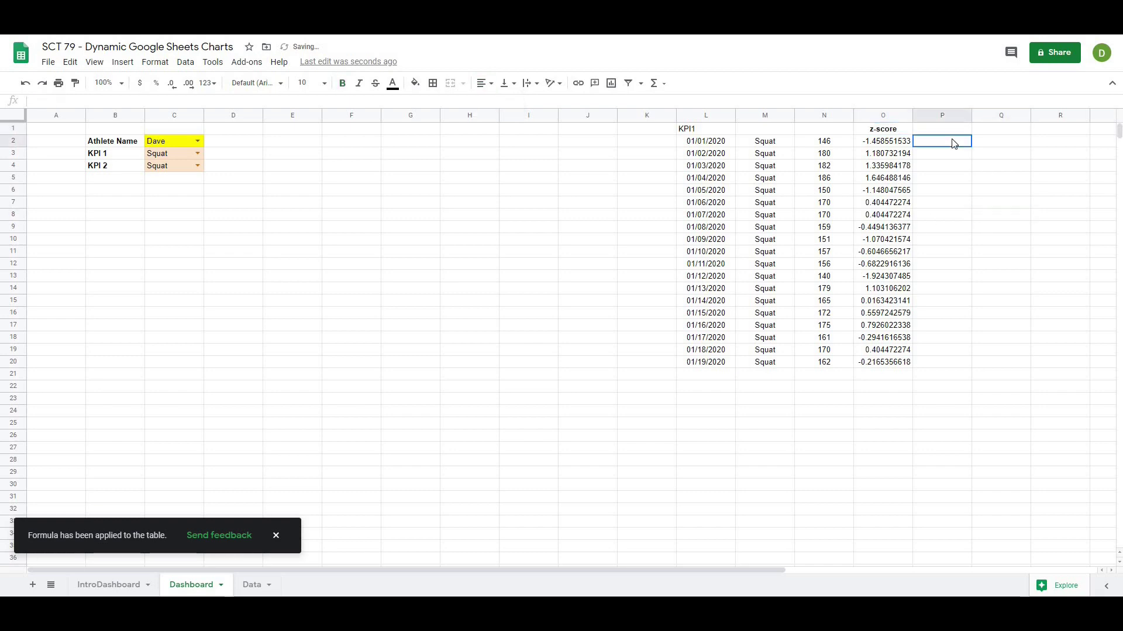
click(419, 320)
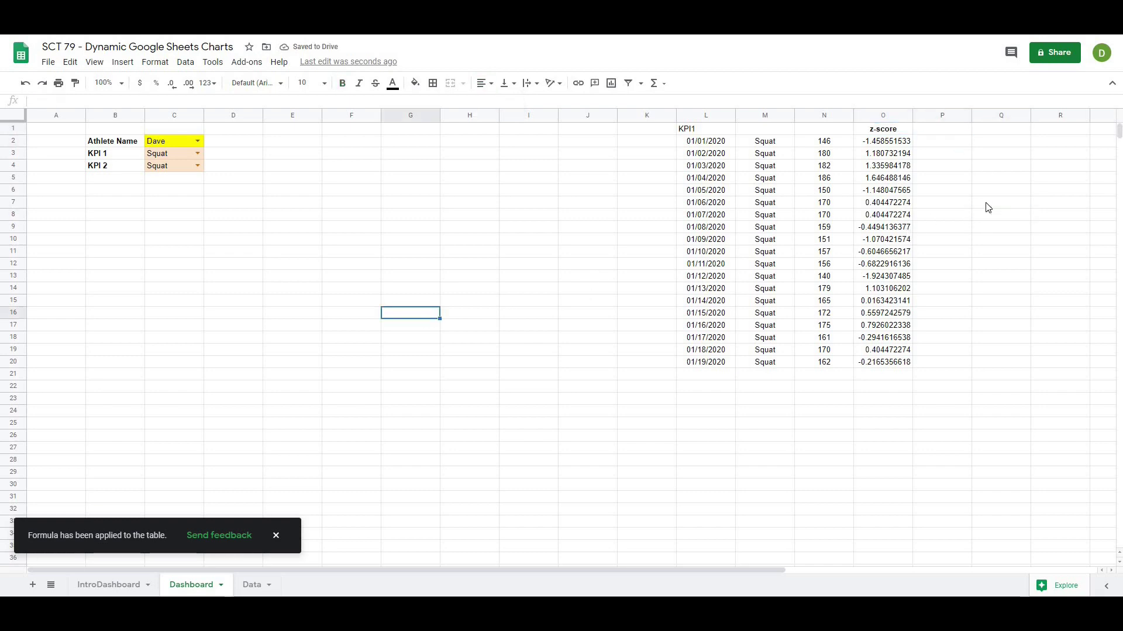
Enter the headings Plus 1 in cell P1 and Minus 1 in cell Q1.
click(978, 166)
click(951, 132)
text(P)
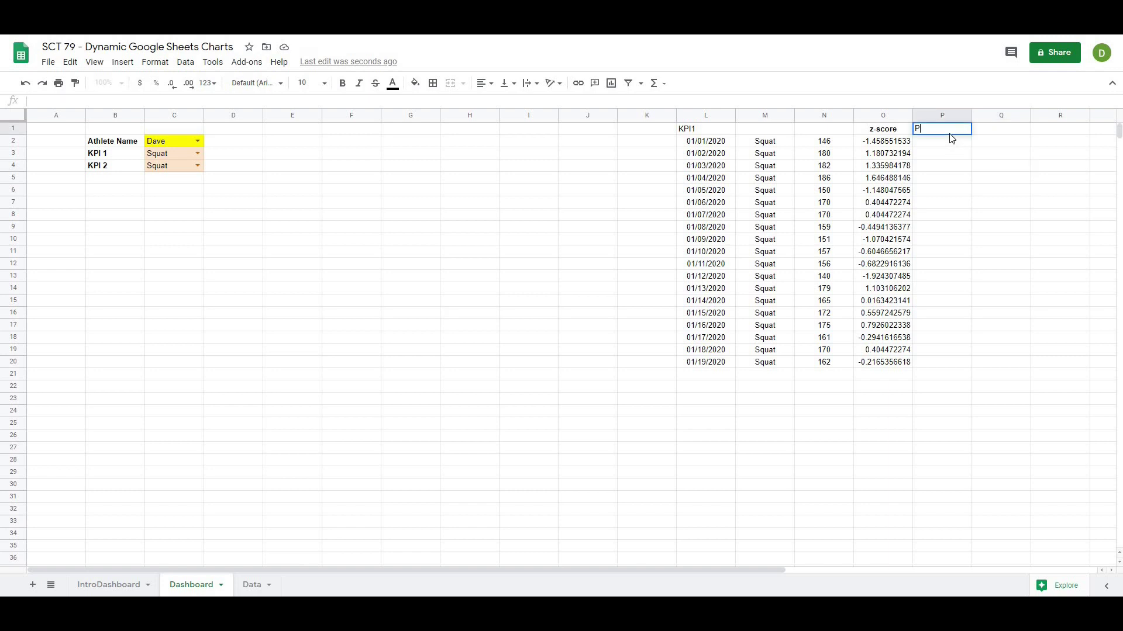
text(lus 1)
key(Tab)
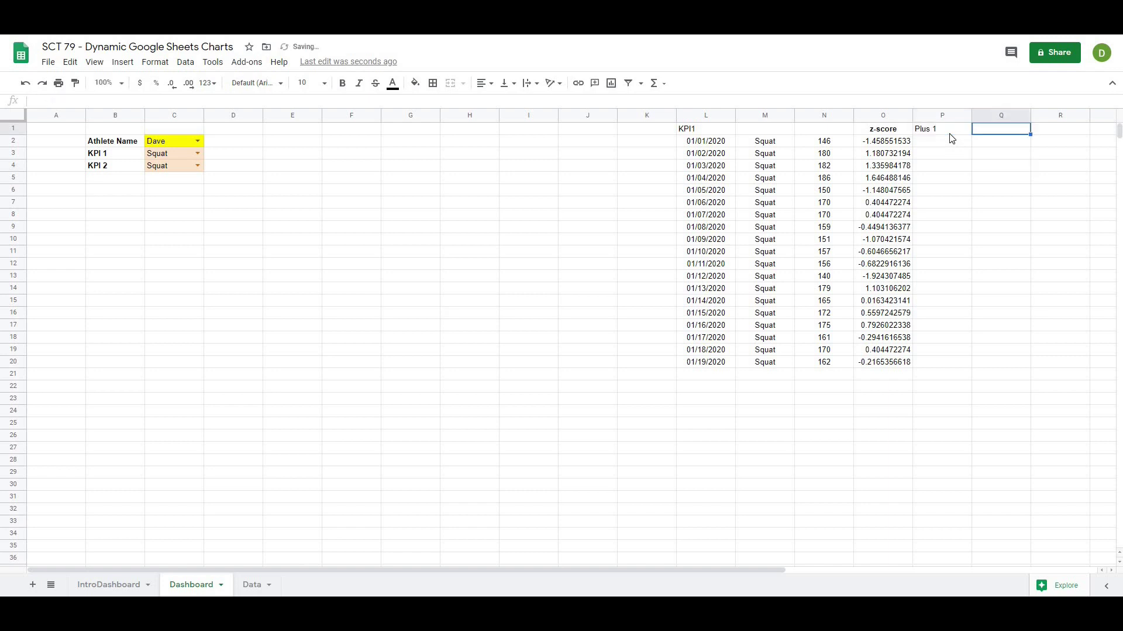
text(Minus 1)
key(Return)
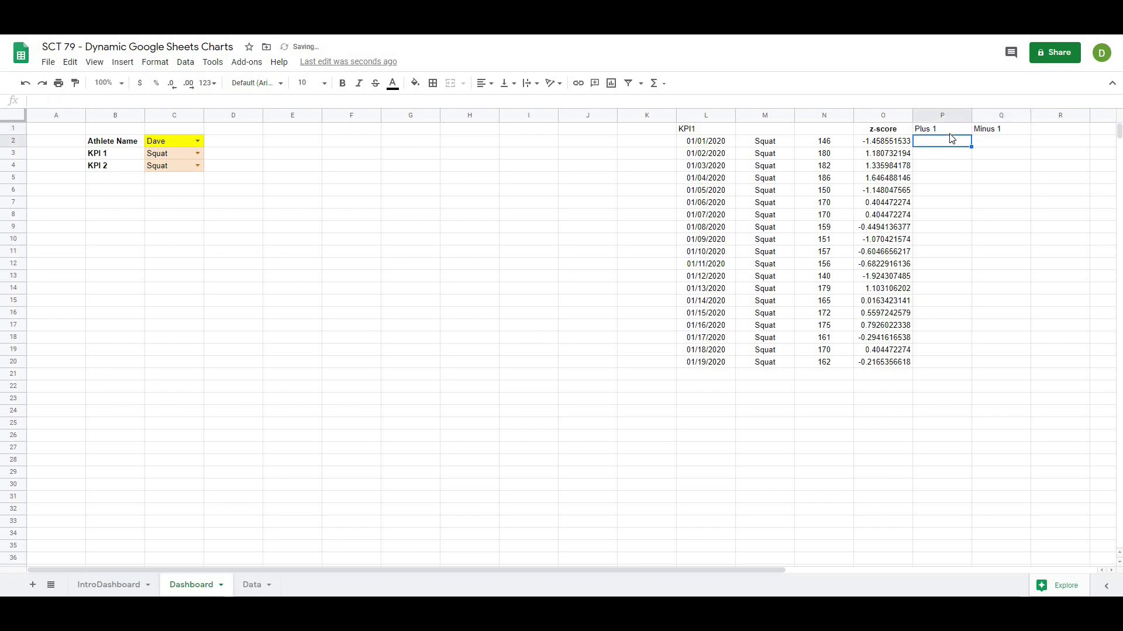
Enter 1 in cell P2 and fill it down the Plus 1 column to P20.
text(1)
key(Return)
click(949, 141)
drag(971, 146, 957, 365)
drag(1000, 341, 999, 345)
click(1001, 325)
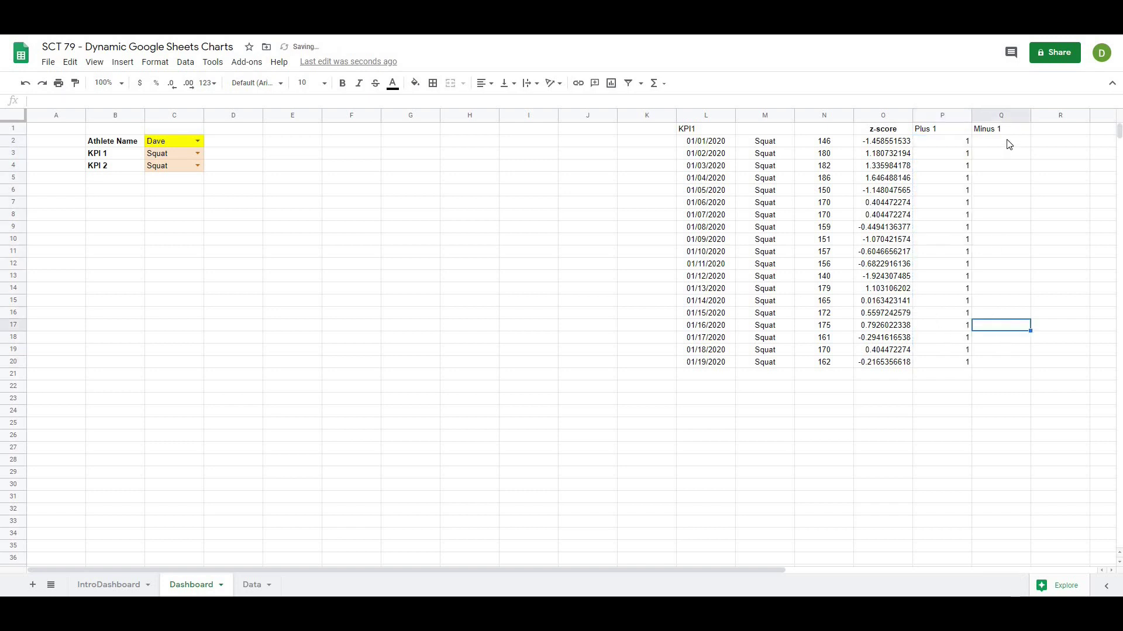
Enter -1 in cell Q2 and fill it down the Minus 1 column to Q20.
click(1002, 130)
click(999, 151)
click(997, 144)
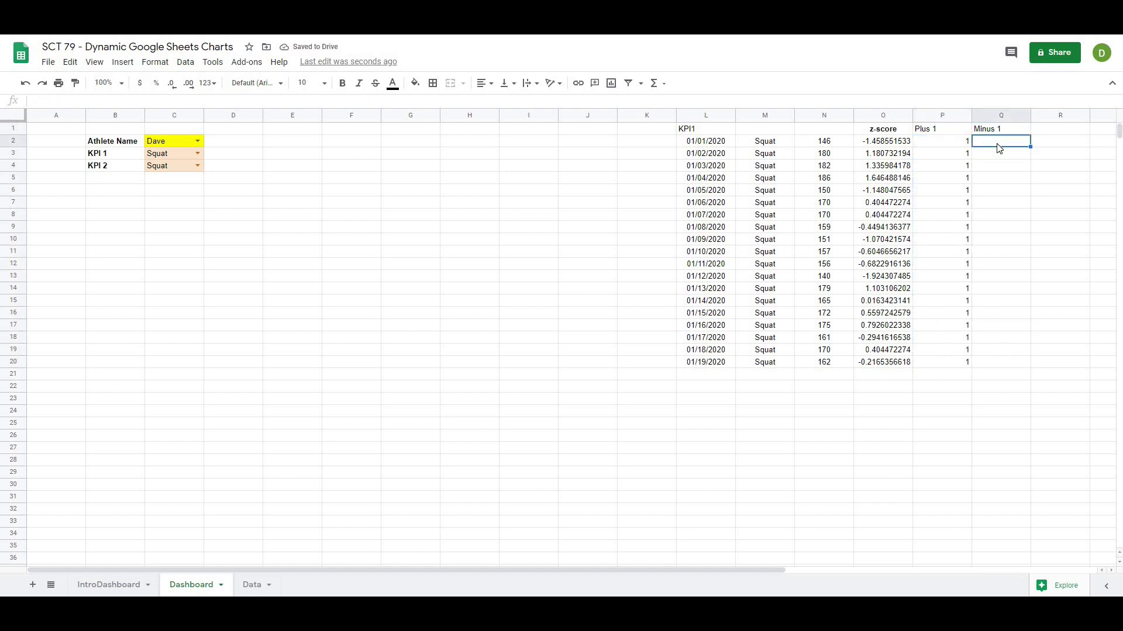
text(-1)
key(Return)
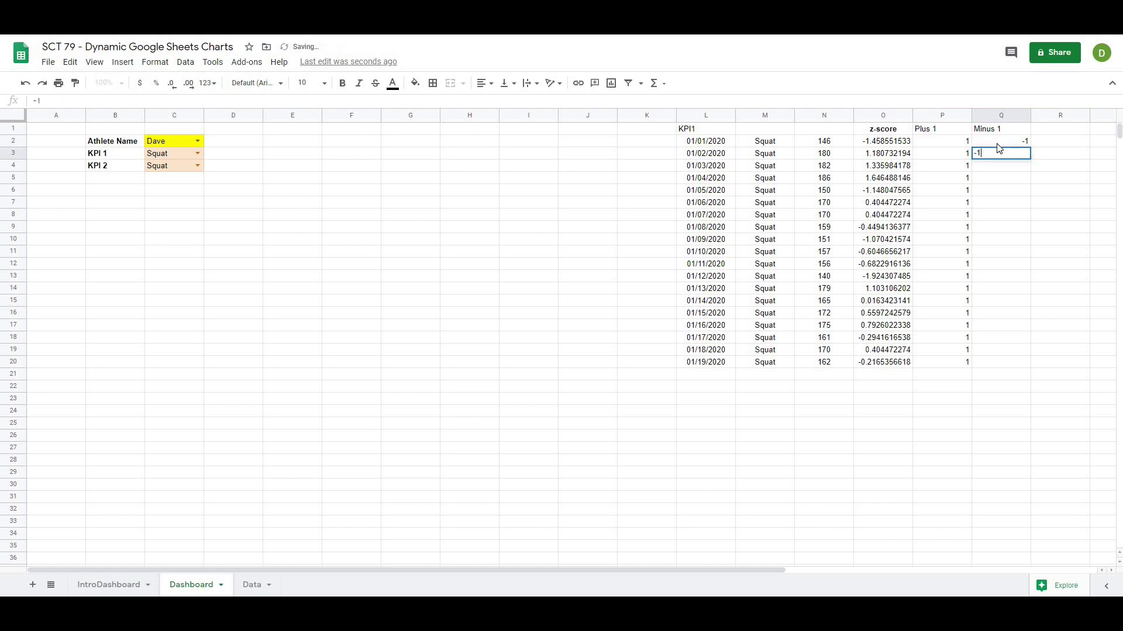
click(998, 145)
drag(1031, 147, 1026, 364)
click(978, 415)
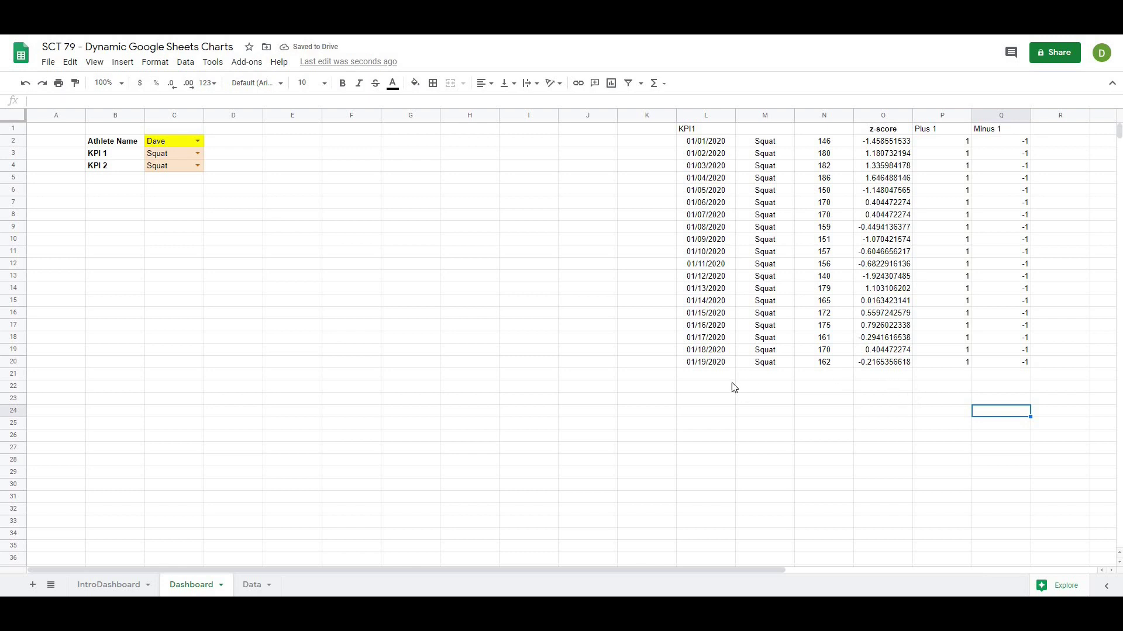
Make the Plus 1 and Minus 1 headings in P1:Q1 bold and center-aligned.
click(699, 388)
drag(934, 130, 981, 130)
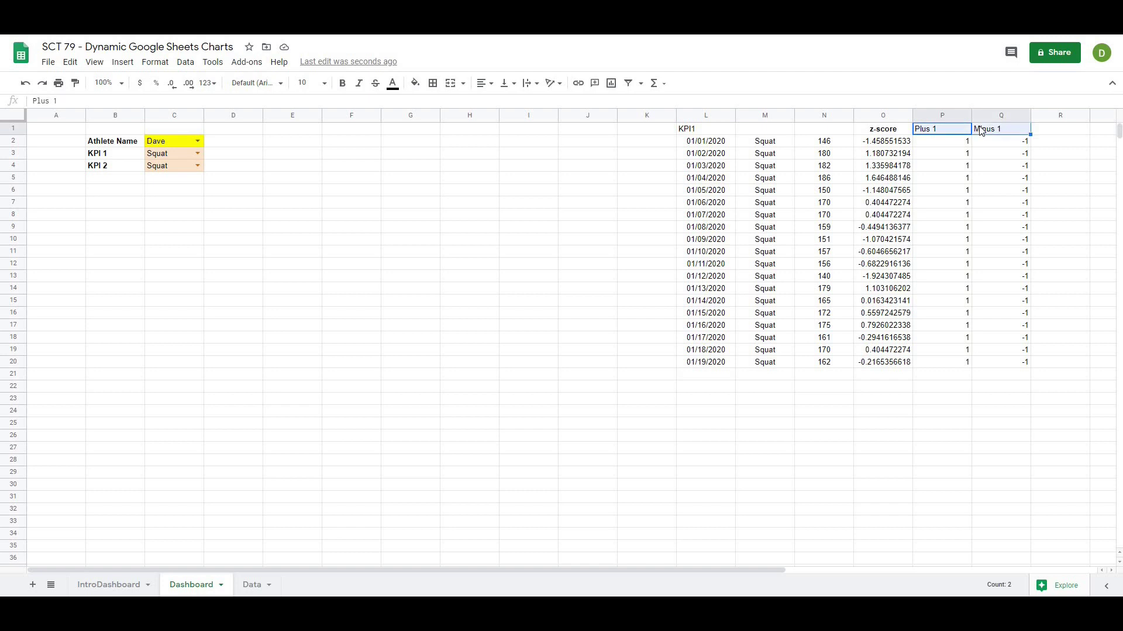
key(ctrl+b)
click(485, 82)
click(498, 106)
click(602, 297)
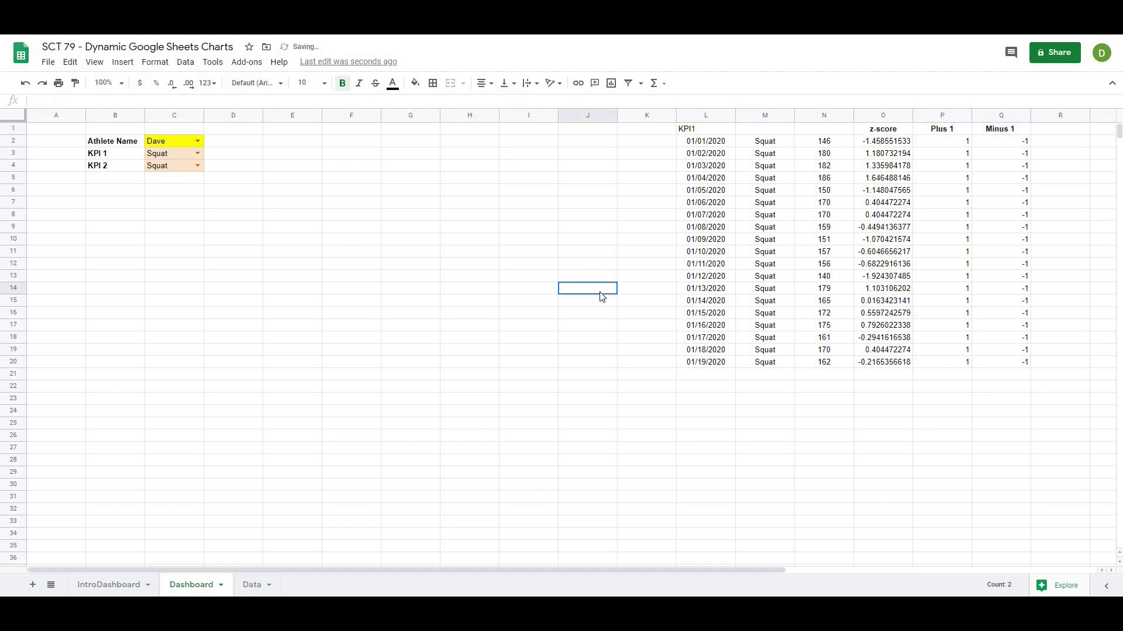
click(574, 268)
drag(939, 142, 1000, 366)
click(809, 485)
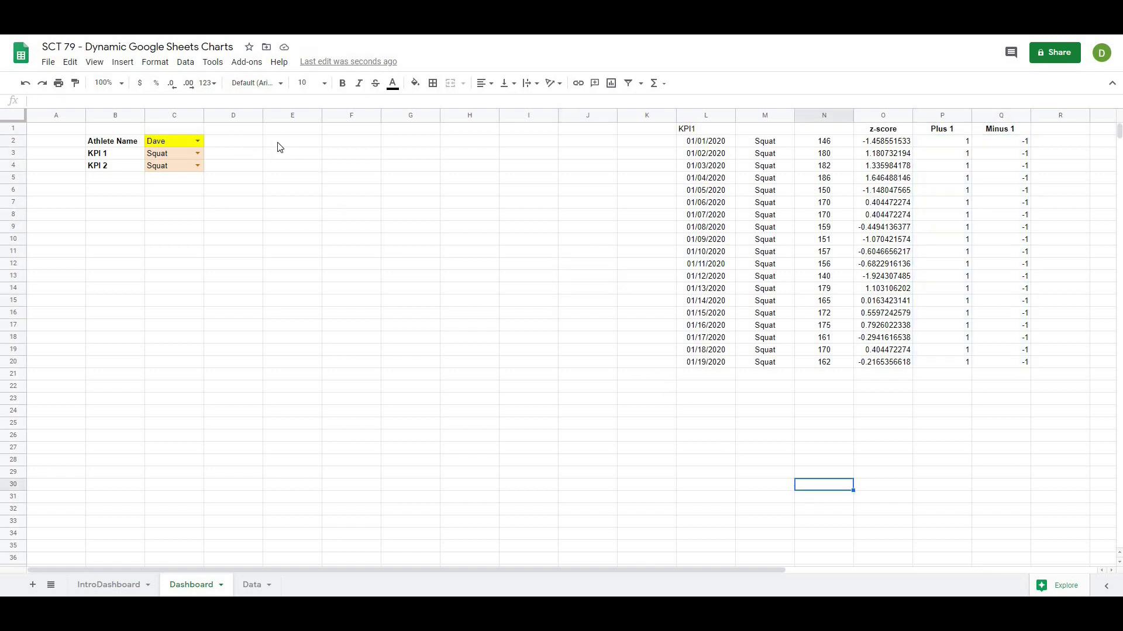
Insert a line chart next to the dropdown cells and stretch it across columns D to K.
click(123, 62)
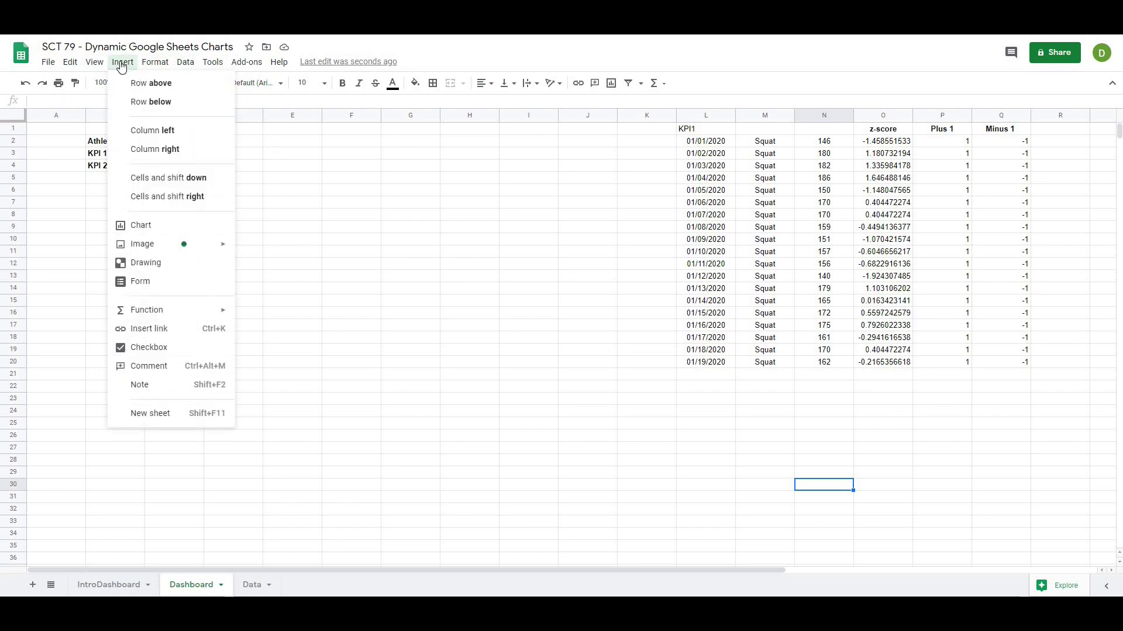
click(131, 226)
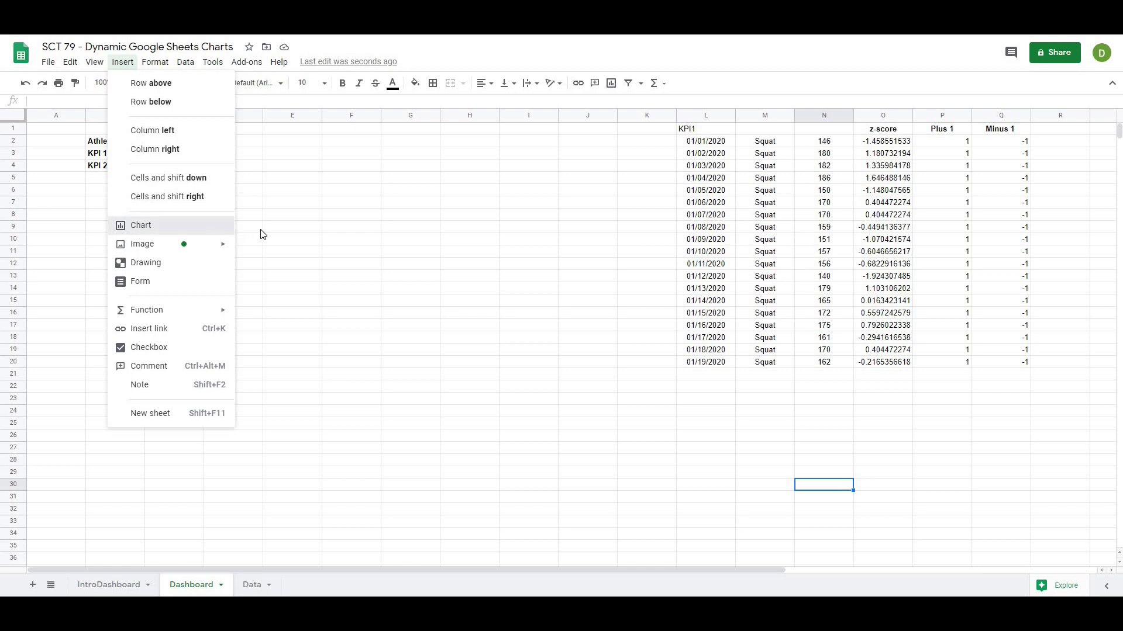
drag(325, 190, 296, 150)
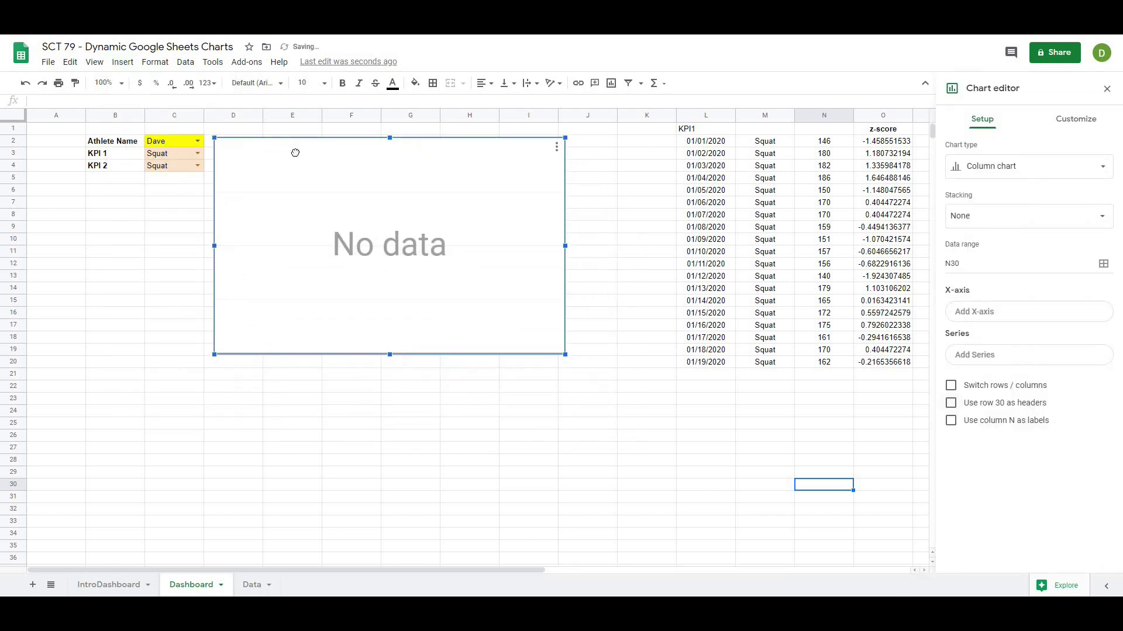
drag(642, 242, 659, 245)
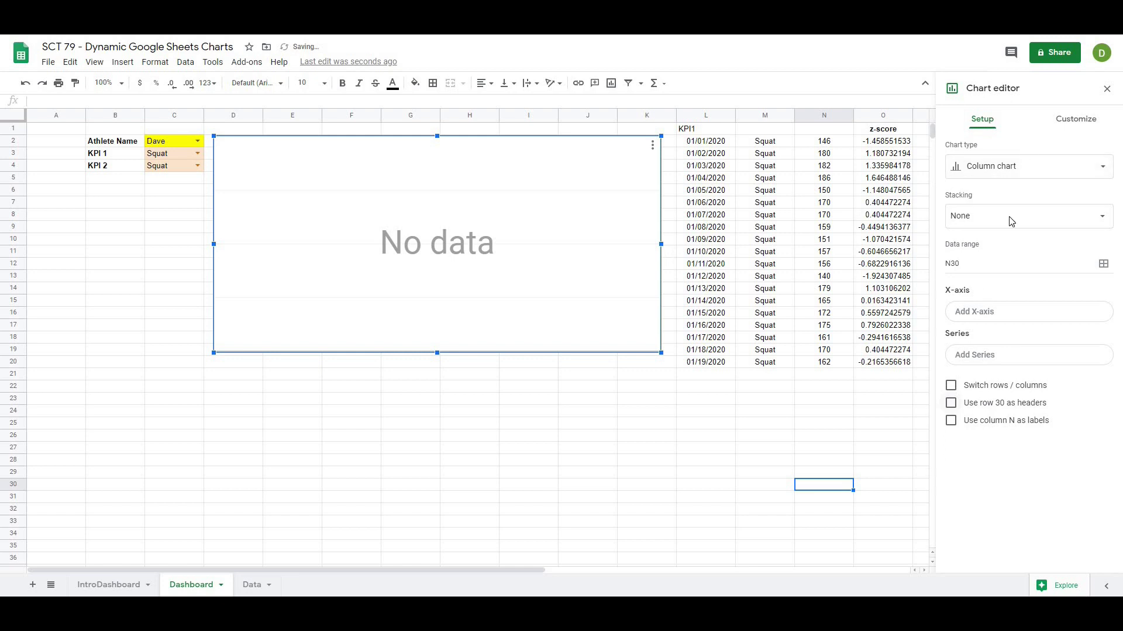
click(1005, 177)
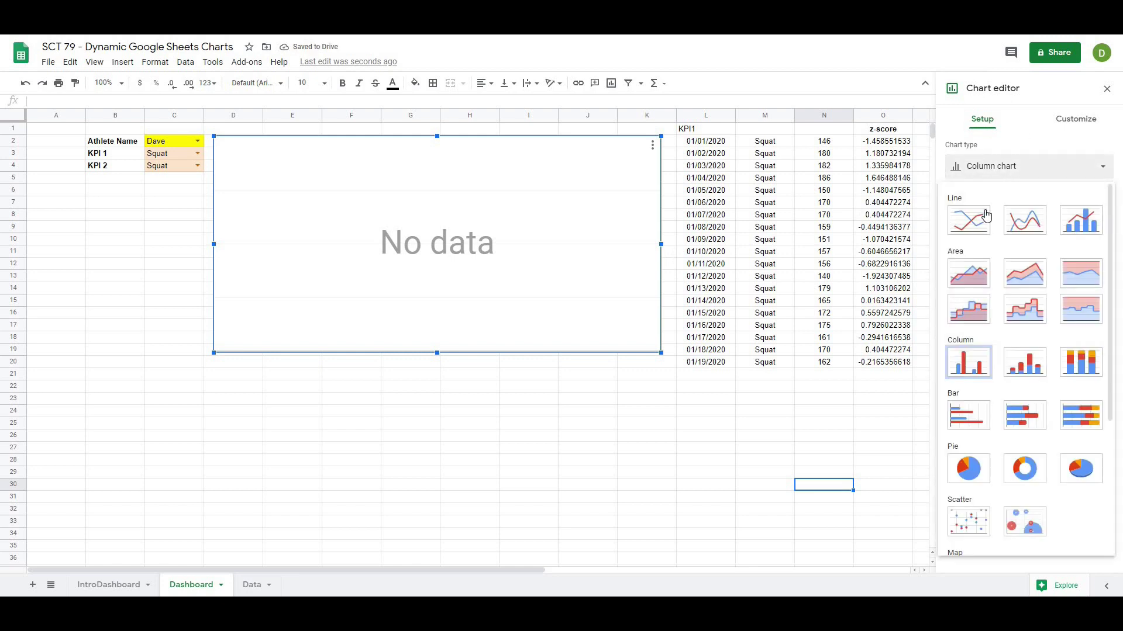
click(976, 226)
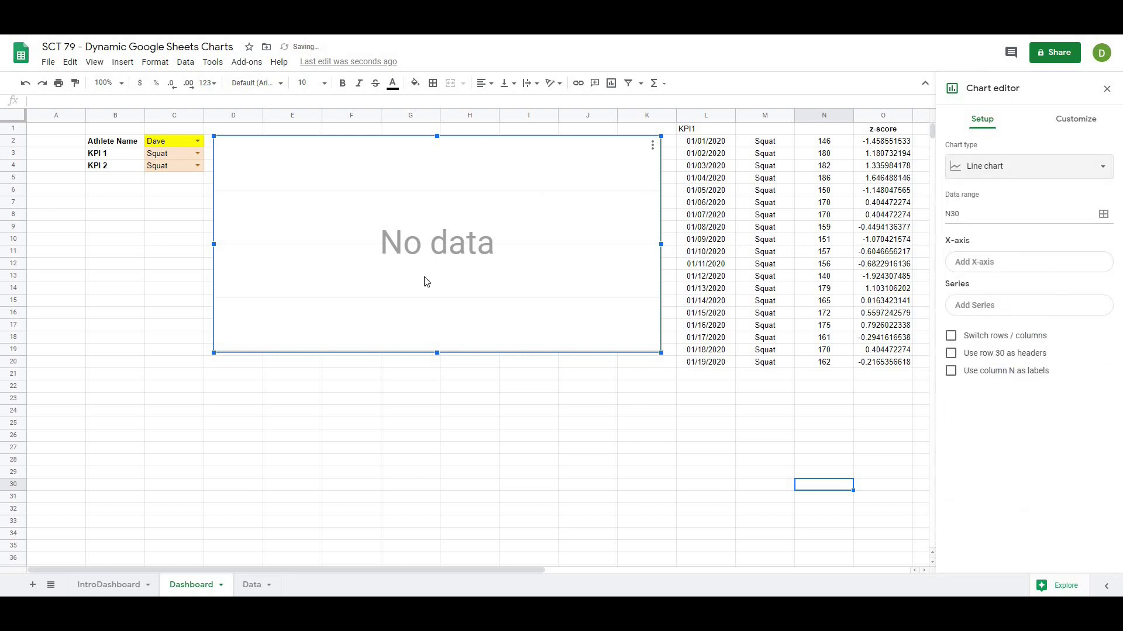
Set the chart's x-axis to the dates in column L and add z-score column O as a series.
click(966, 263)
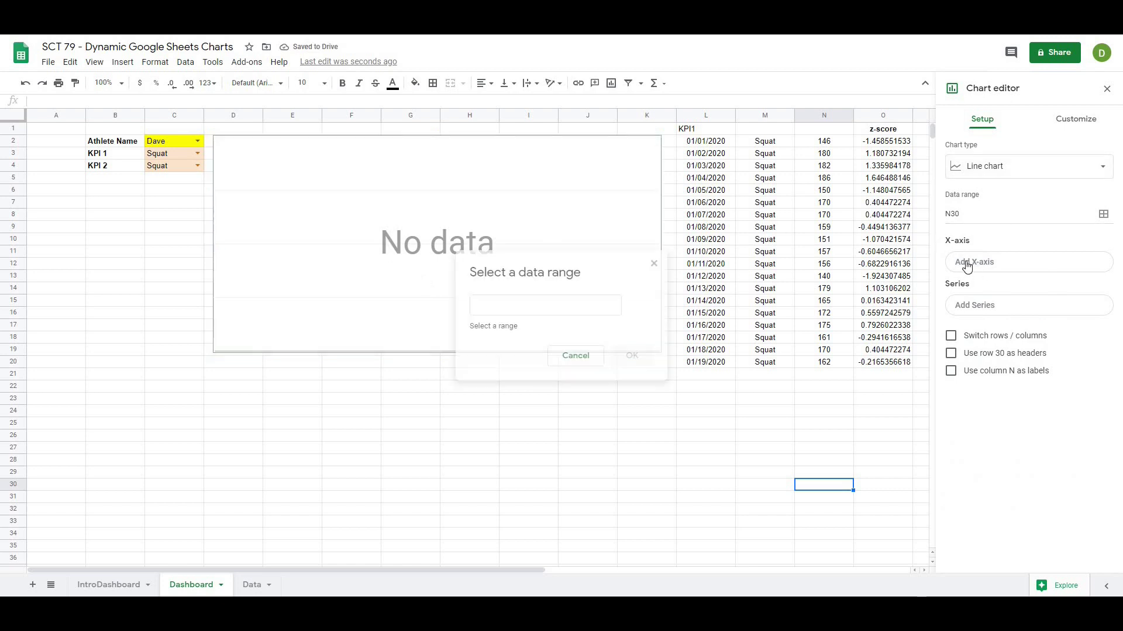
click(705, 115)
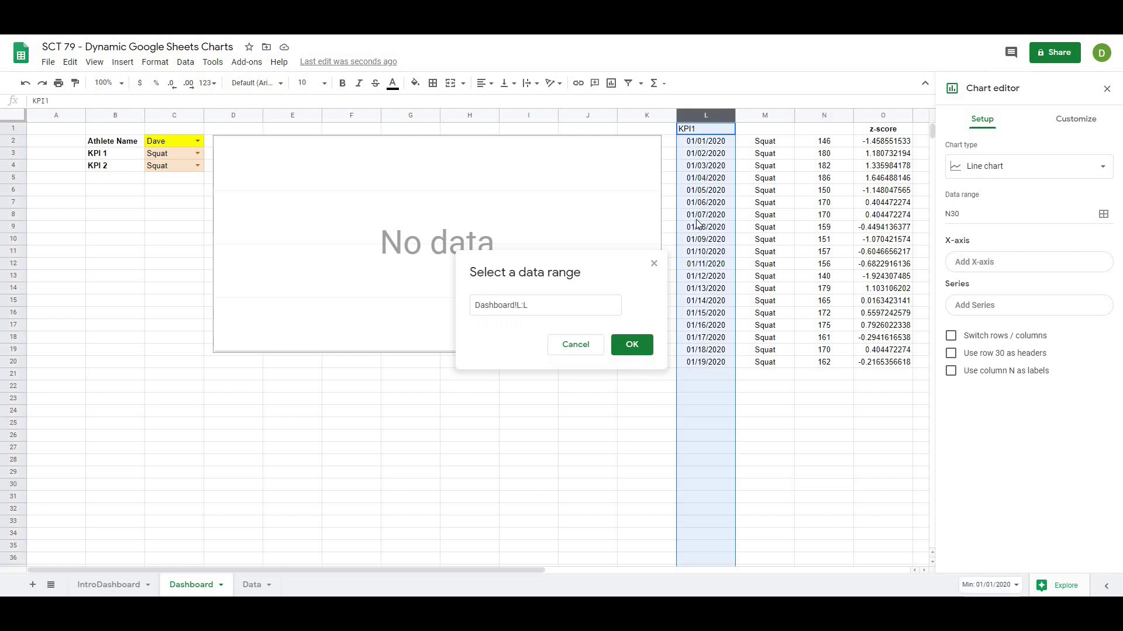
click(632, 344)
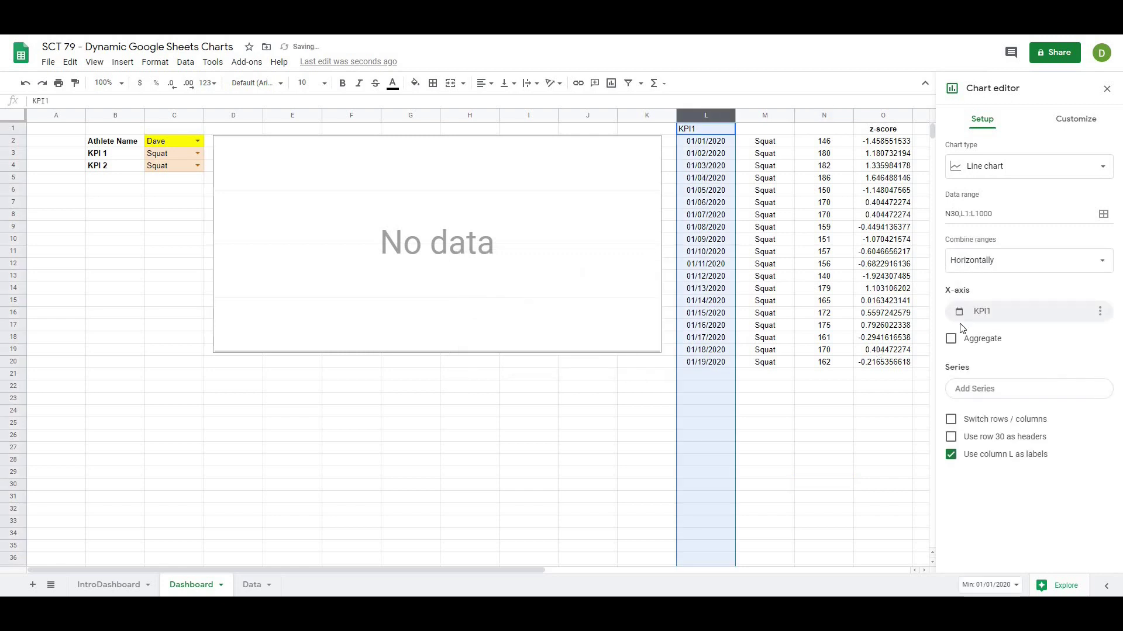
click(969, 392)
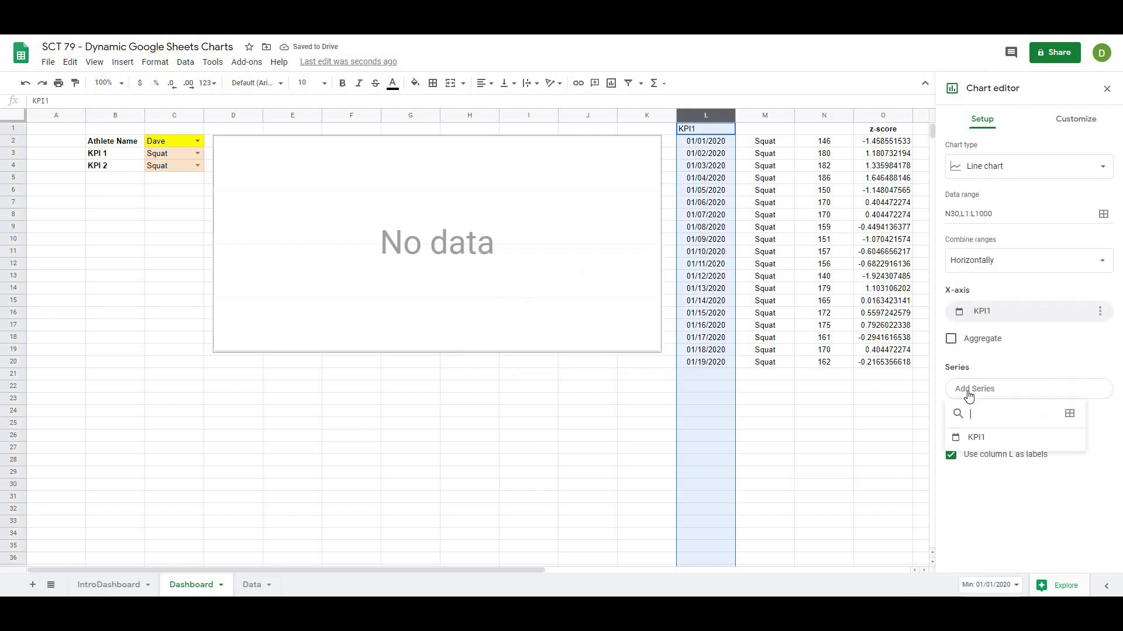
click(1071, 416)
click(879, 117)
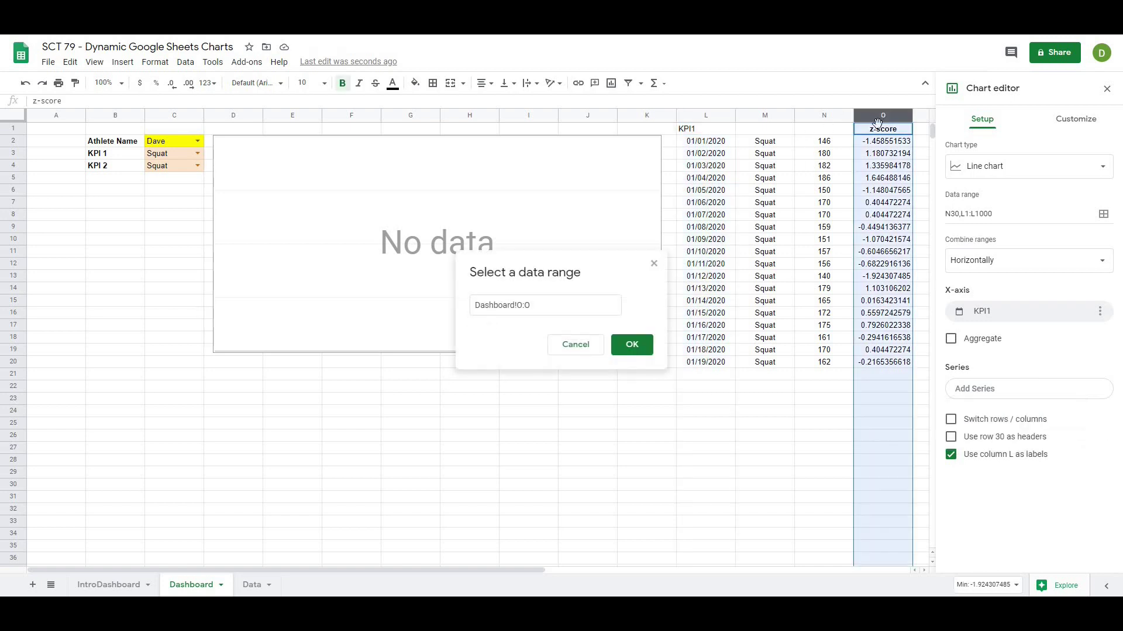
click(629, 345)
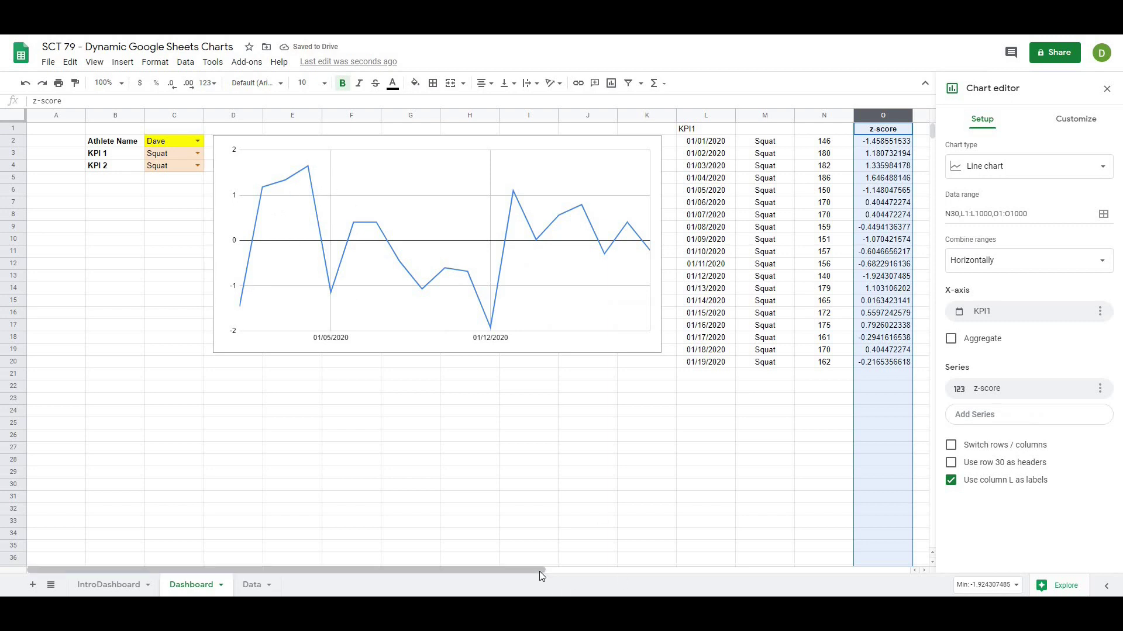
Add labels to the chart's z-score series.
drag(539, 571, 719, 570)
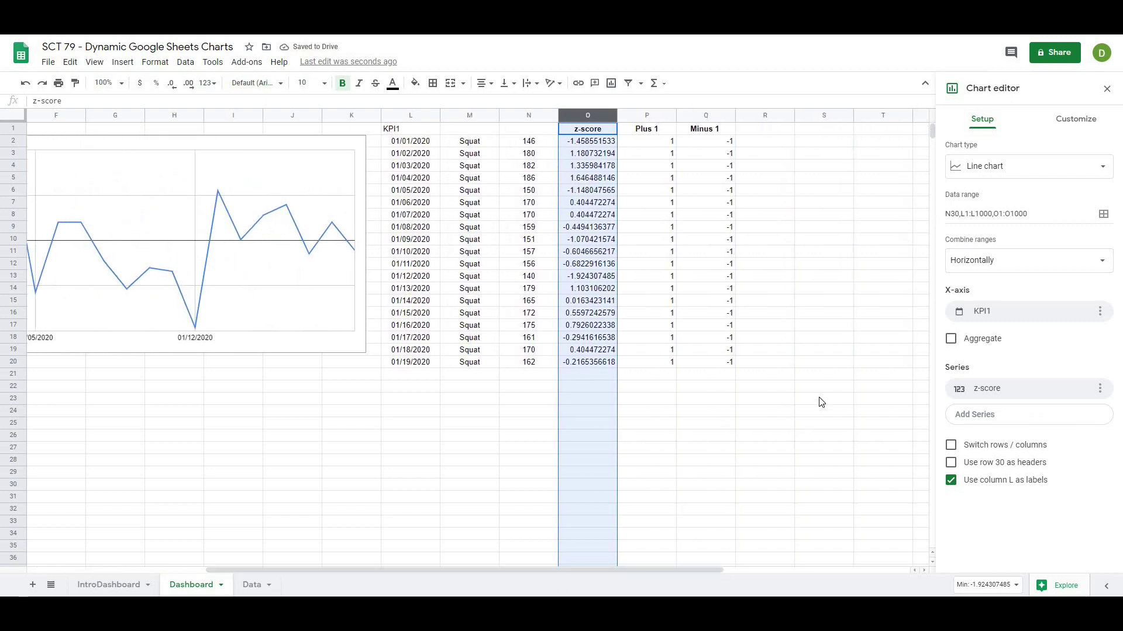
click(1099, 393)
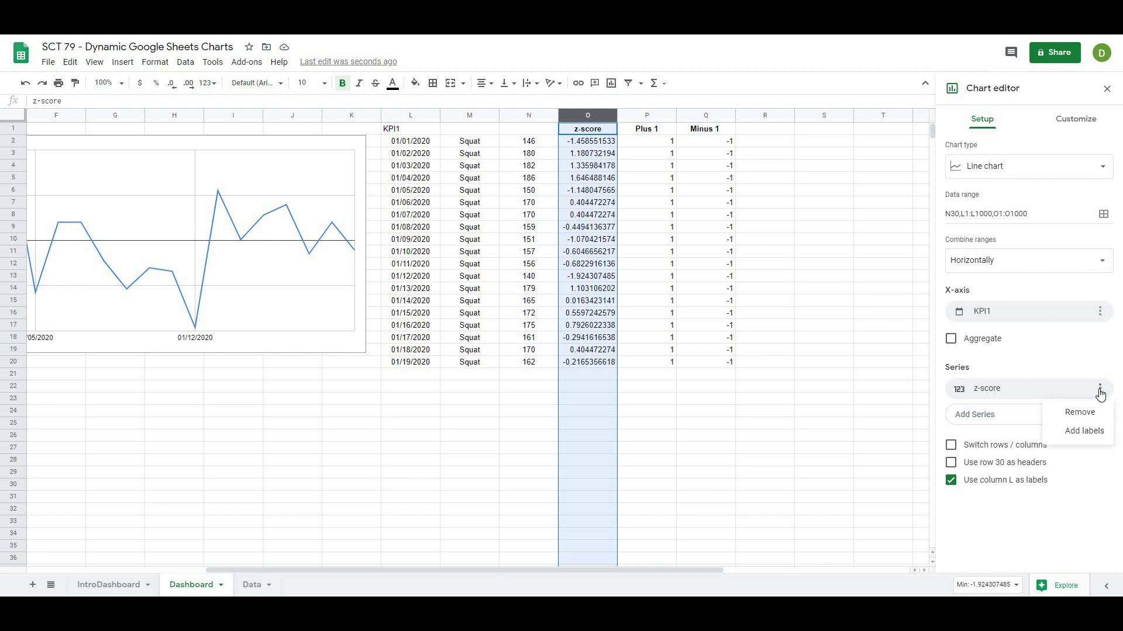
click(1084, 431)
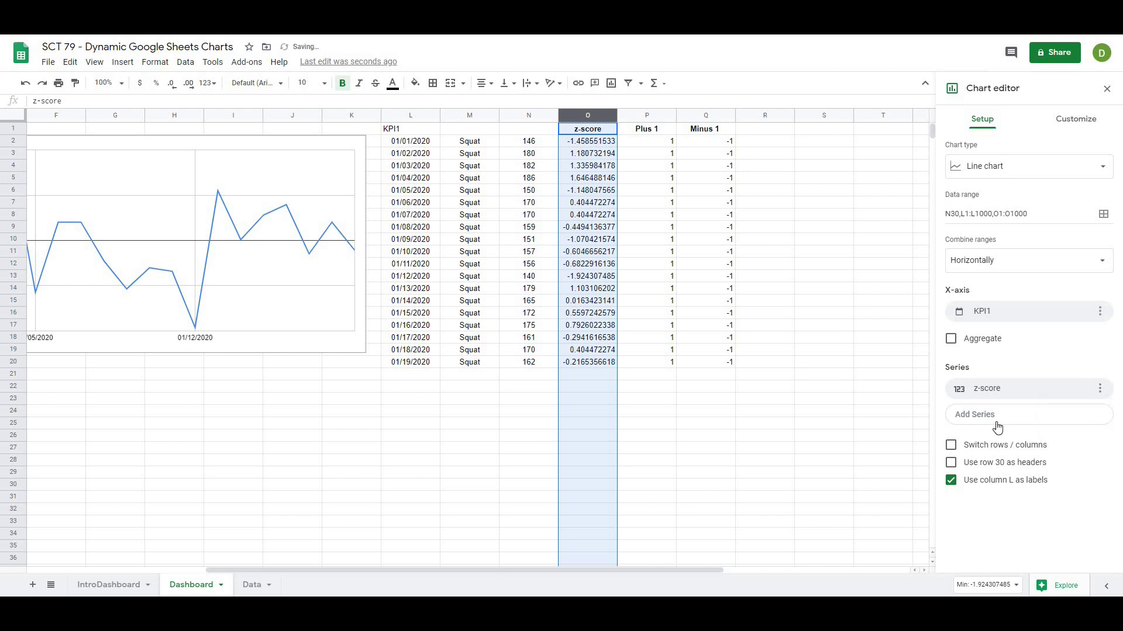
click(1100, 389)
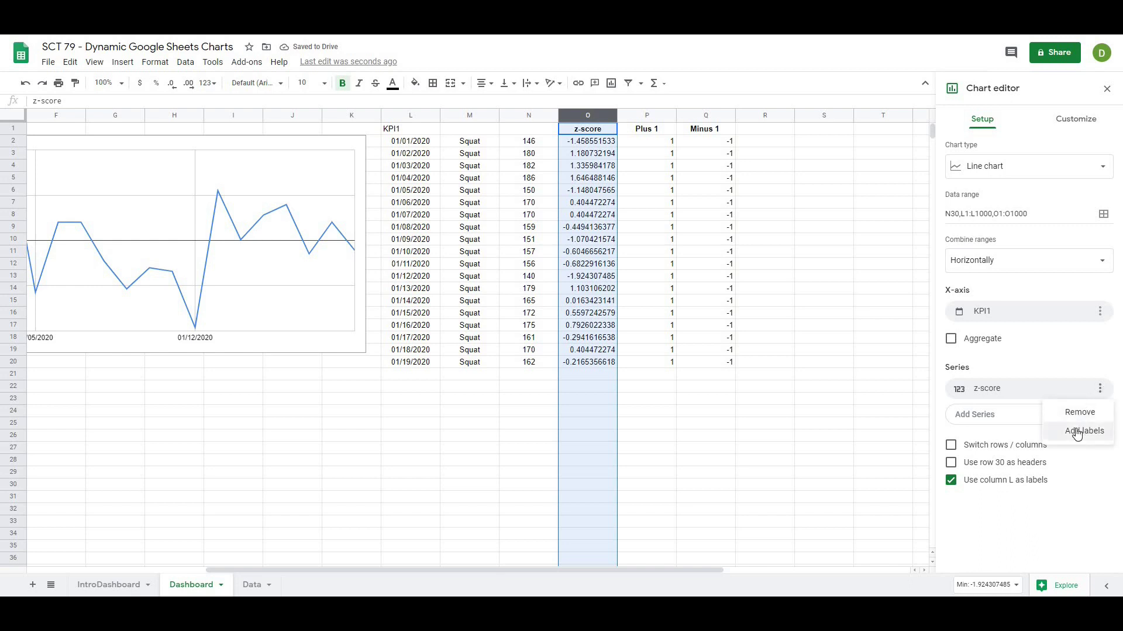
click(1078, 431)
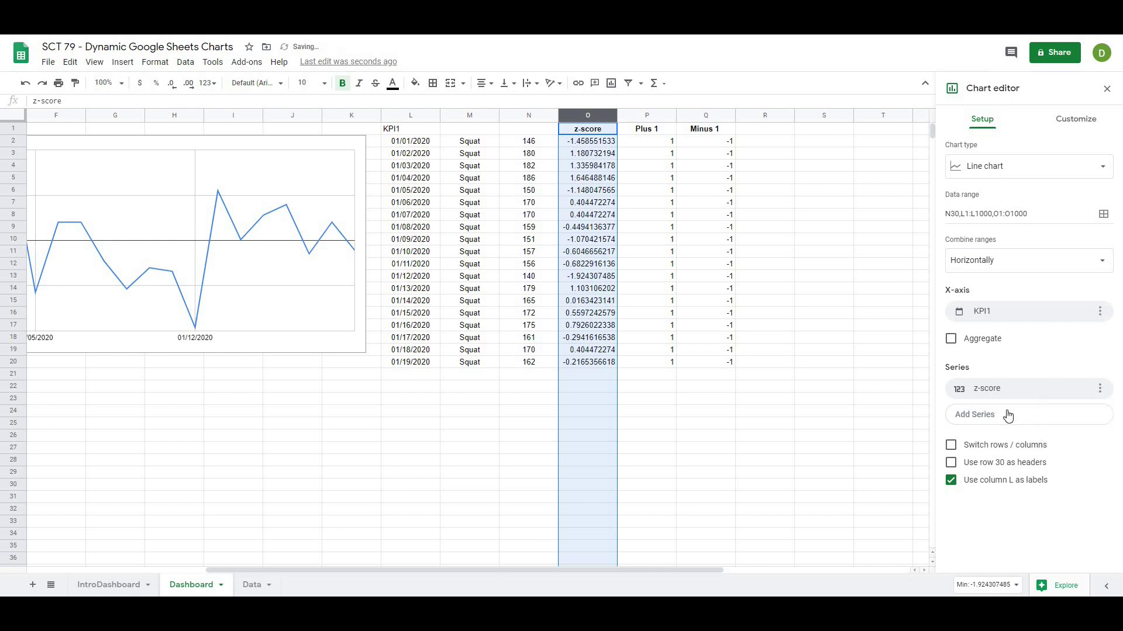
Try to add the Plus 1 column P as another chart series.
click(978, 417)
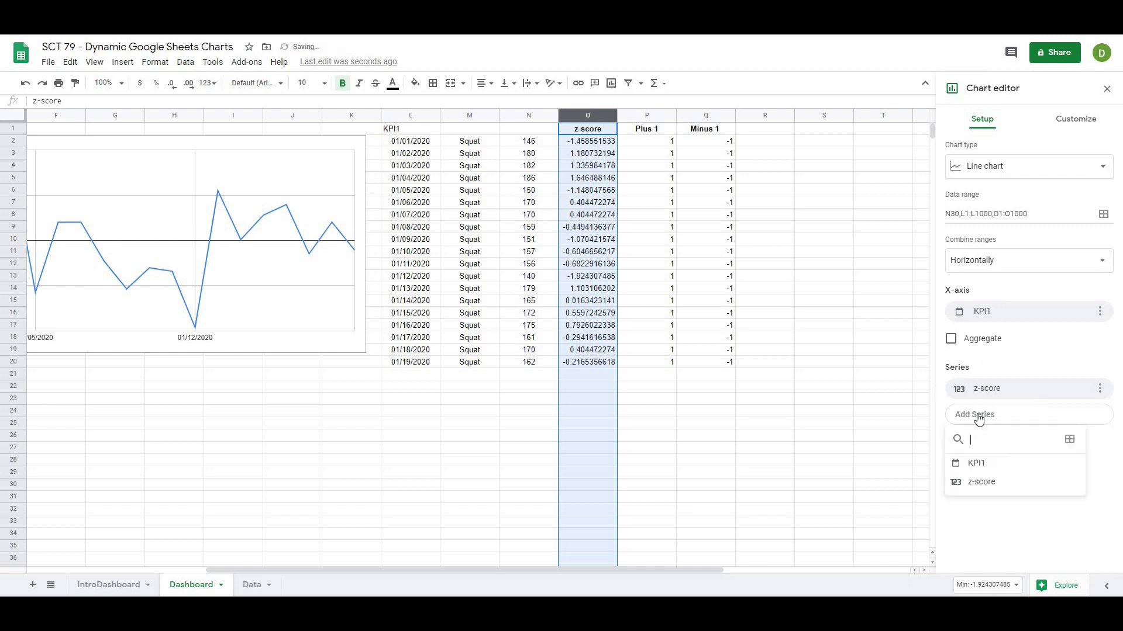
click(1070, 444)
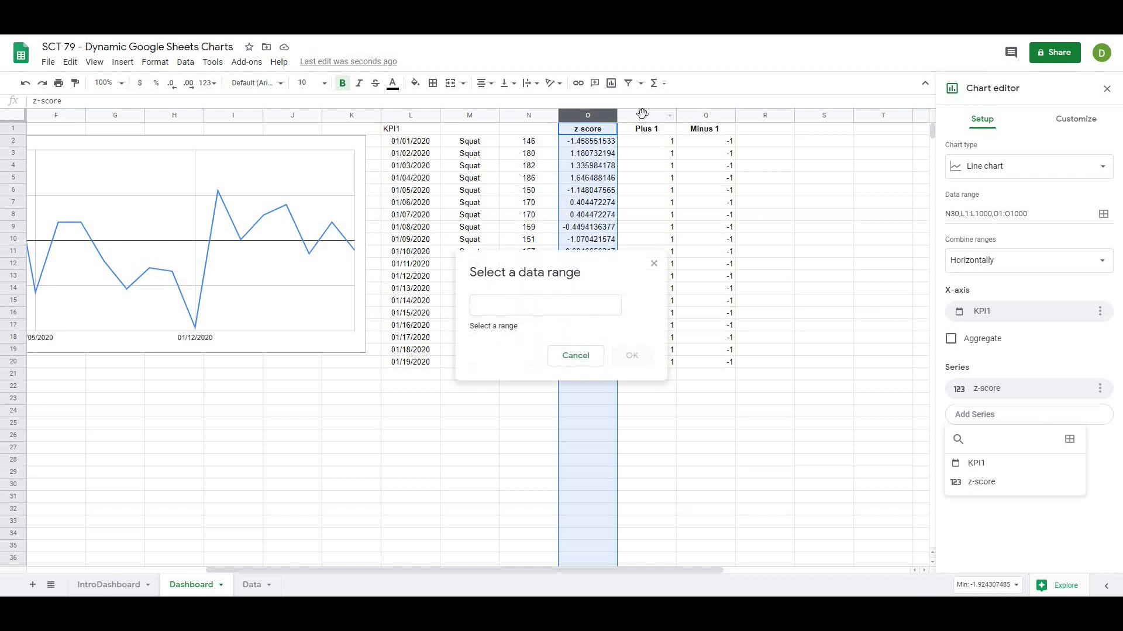
click(643, 116)
click(632, 345)
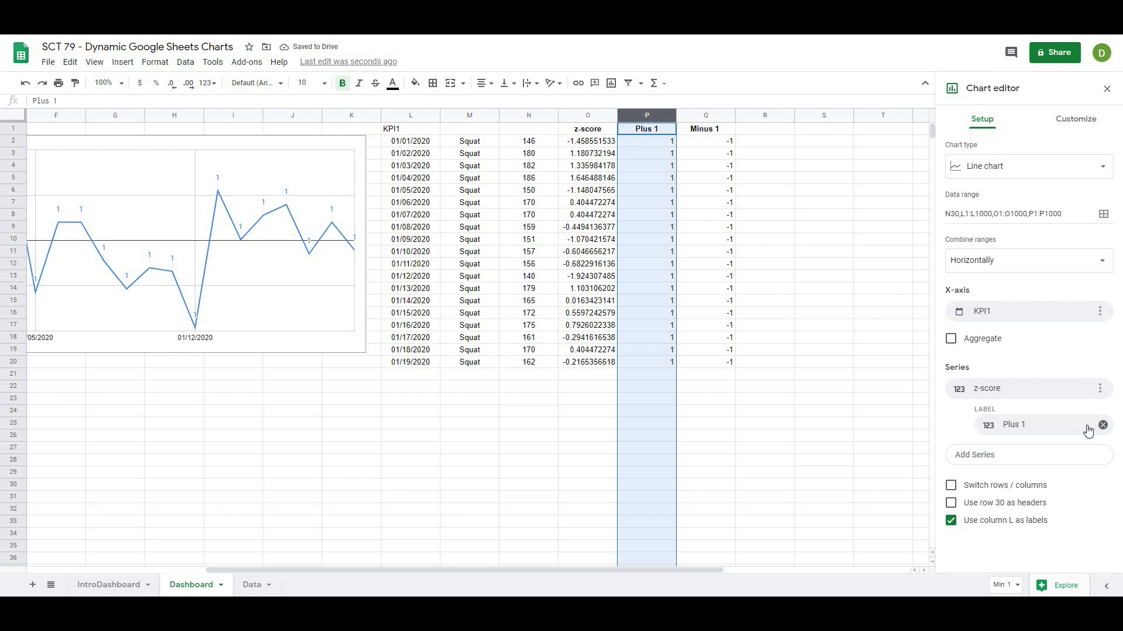
Change the z-score series labels to the raw KPI values in column N and close the chart editor.
click(997, 427)
click(1025, 427)
click(1025, 427)
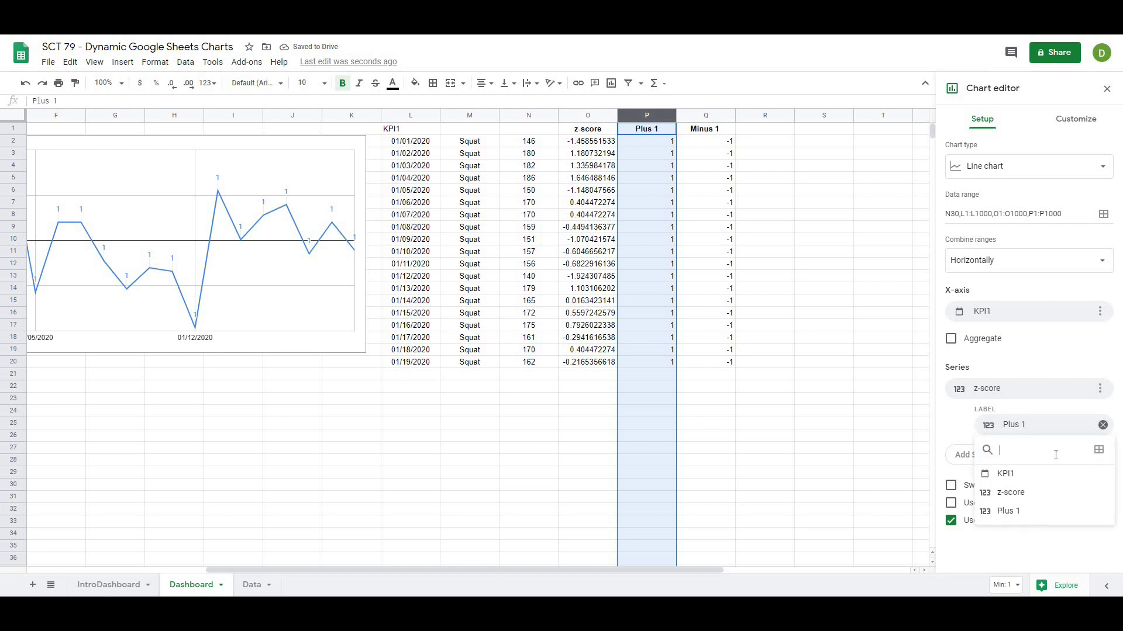
click(1099, 455)
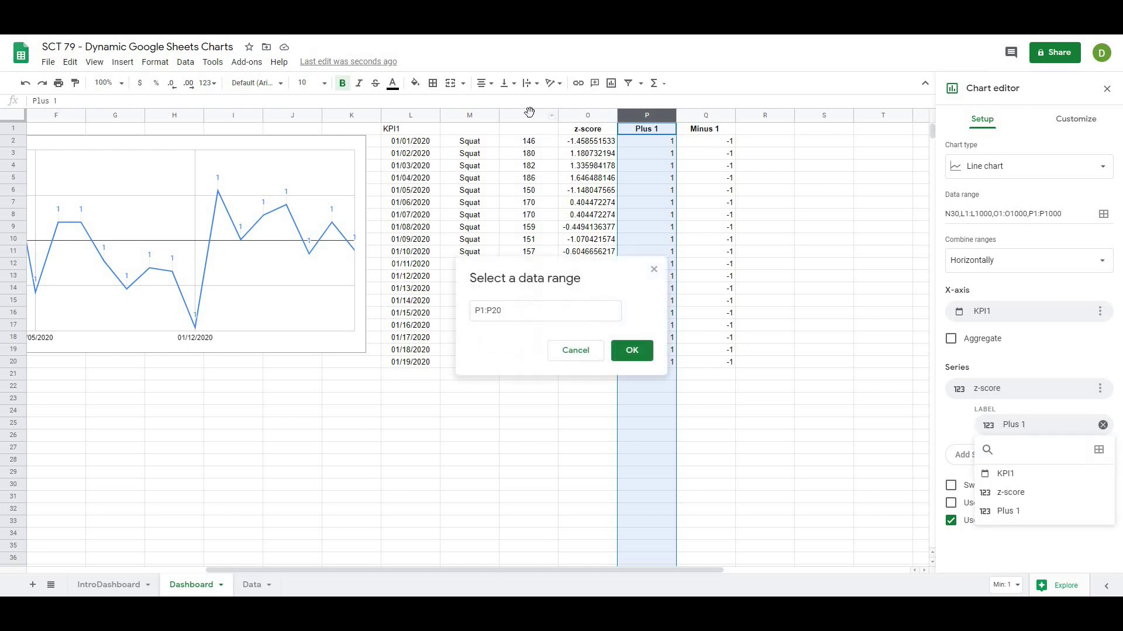
click(529, 116)
click(632, 351)
drag(678, 567, 537, 567)
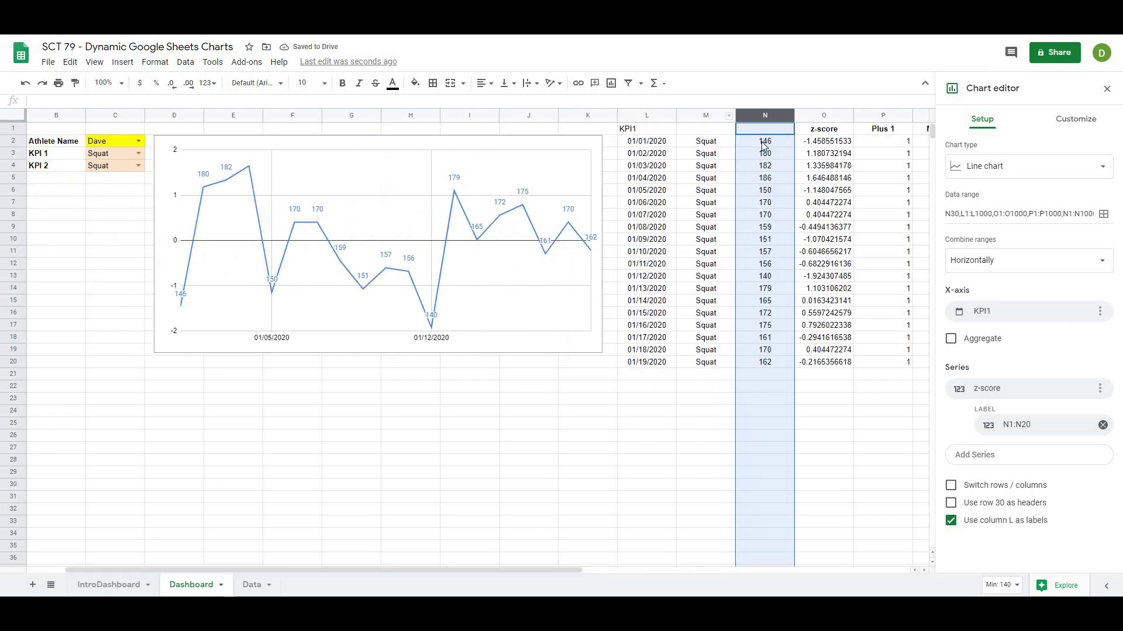
click(565, 389)
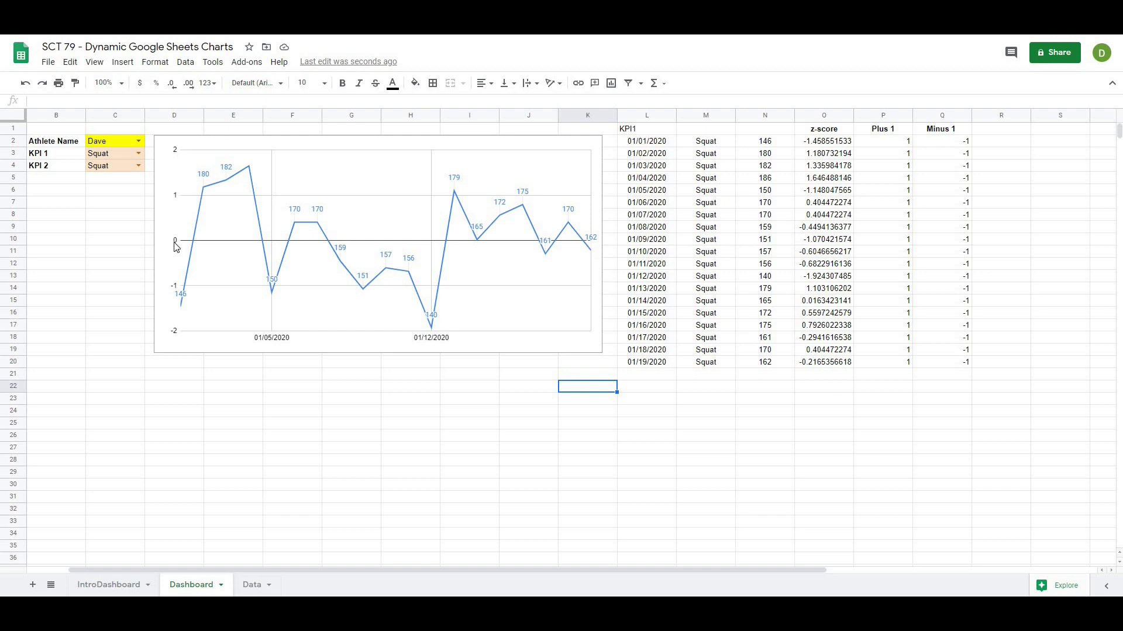
Test the chart by switching KPI 1 to CMJ and back to Squat.
click(137, 153)
click(117, 175)
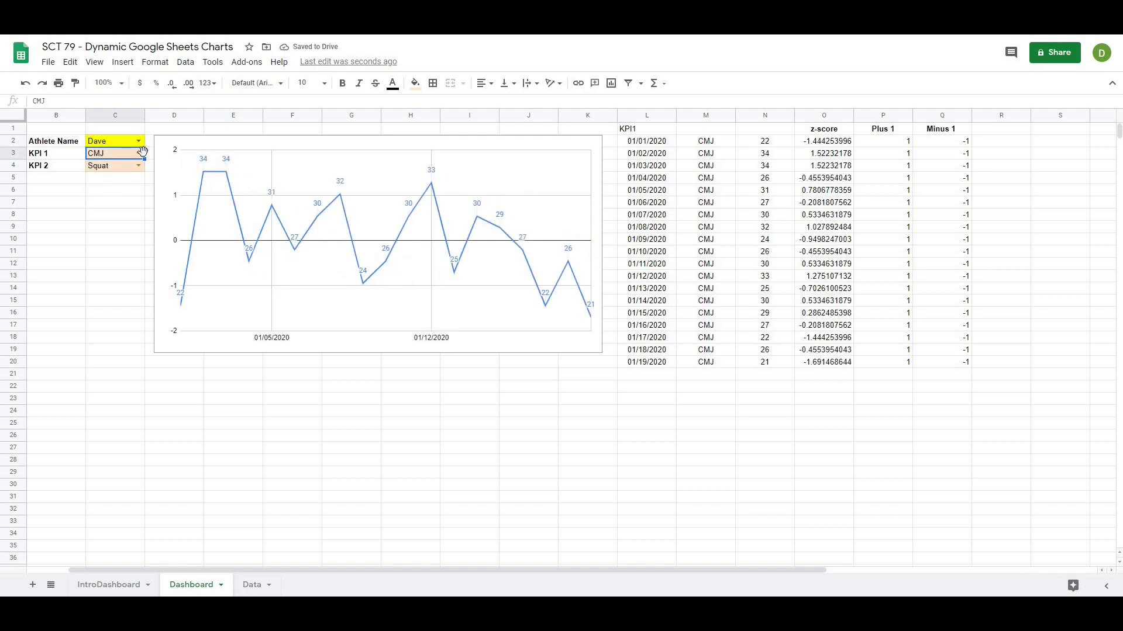
click(138, 153)
click(101, 182)
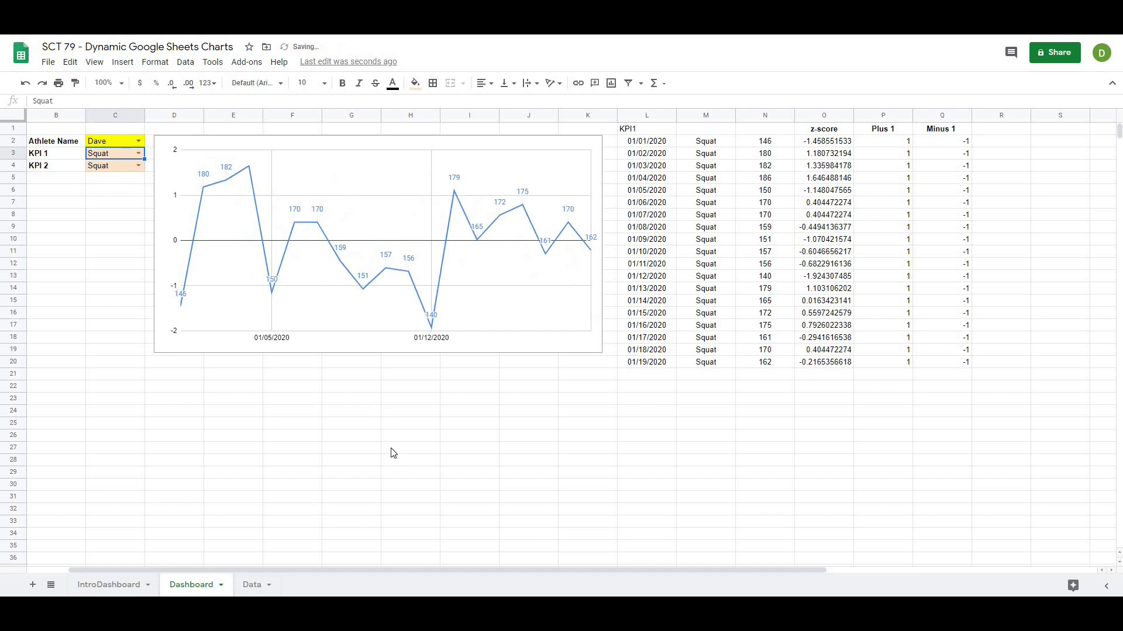
click(392, 454)
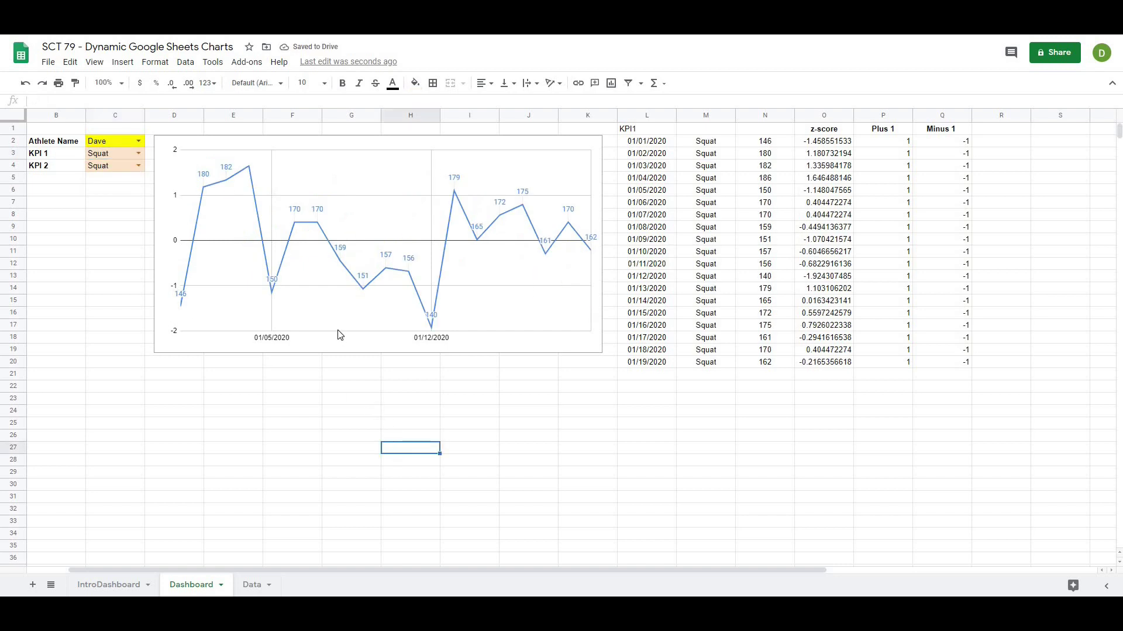
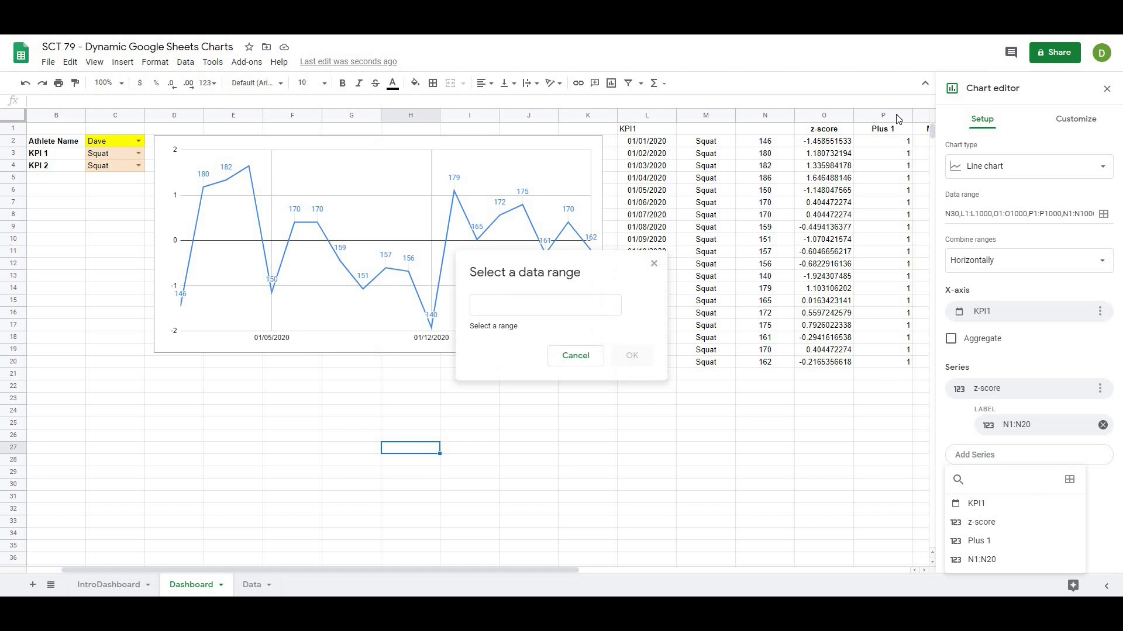
Add the Plus 1 column P and the Minus 1 column Q as further series in the line chart.
click(898, 116)
click(634, 350)
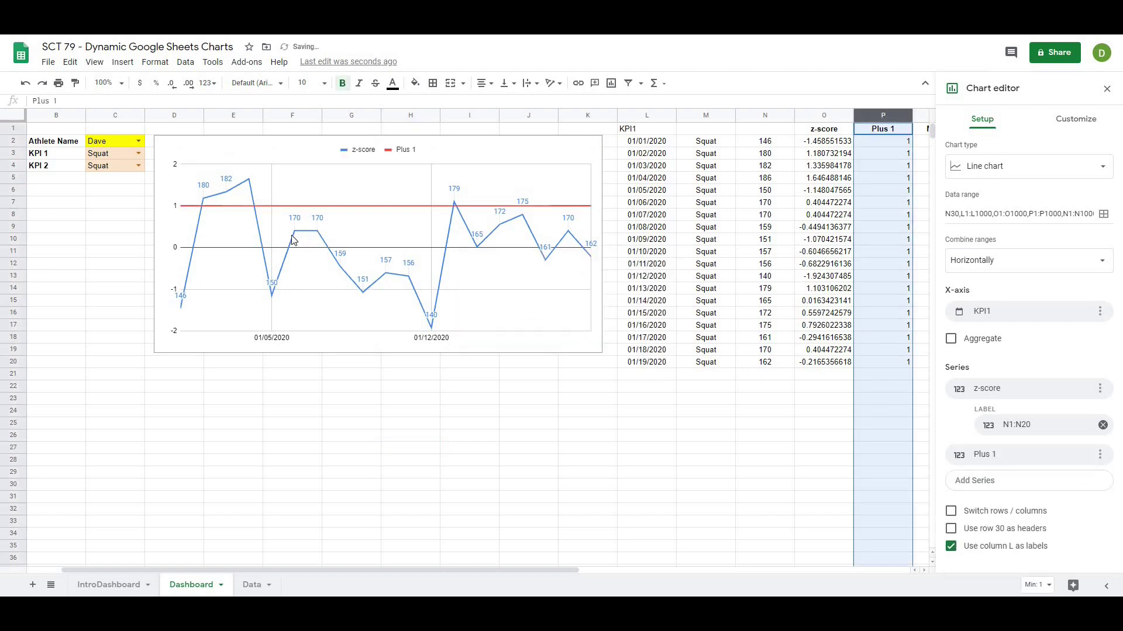
click(1046, 481)
click(1069, 360)
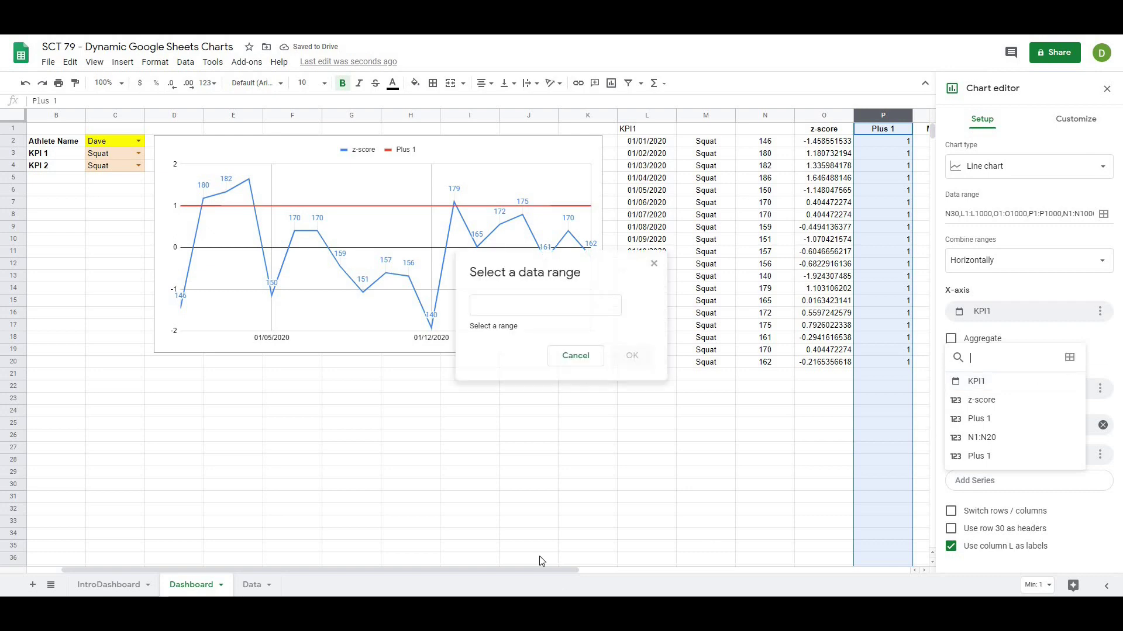
drag(531, 572, 645, 572)
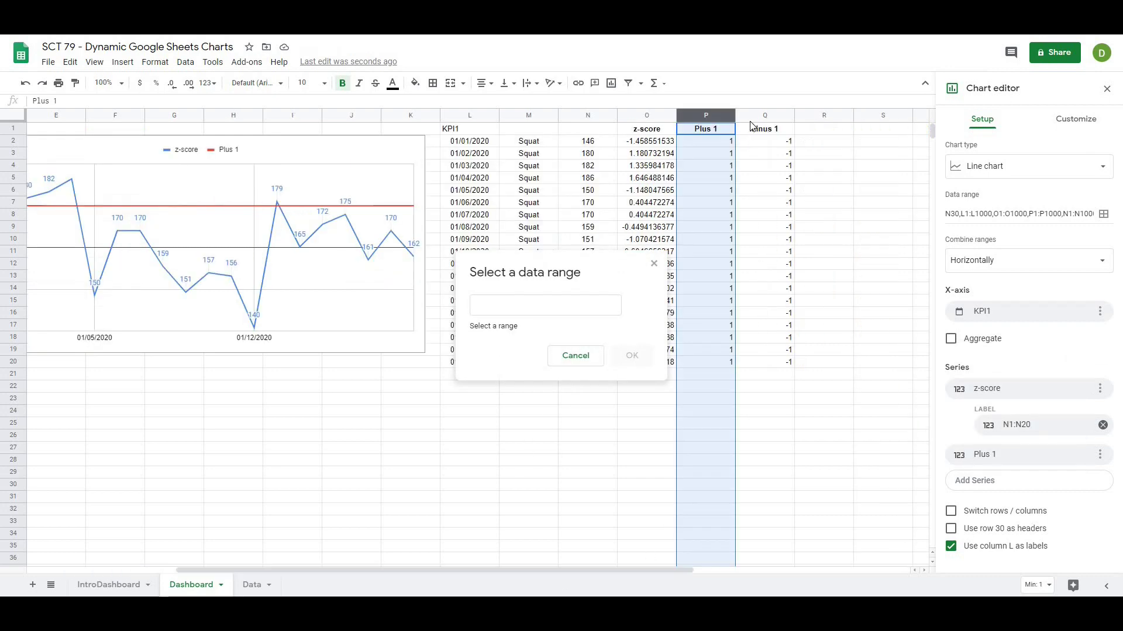
click(761, 116)
click(632, 355)
click(589, 435)
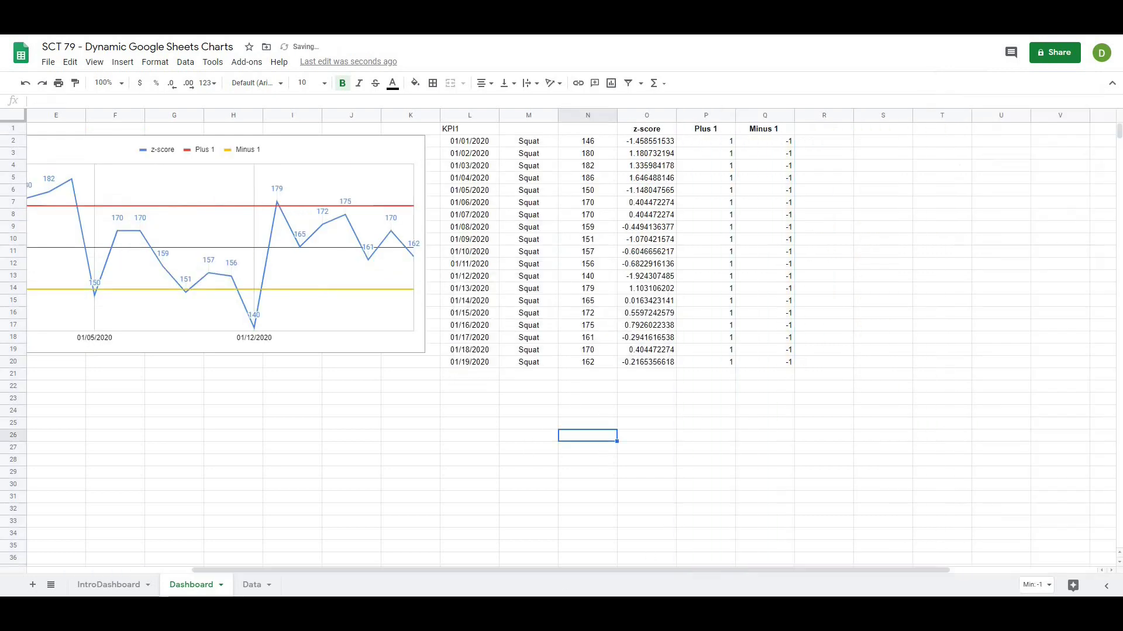
Format the Plus 1 series of the z-score chart as a green dotted line.
drag(660, 572, 513, 572)
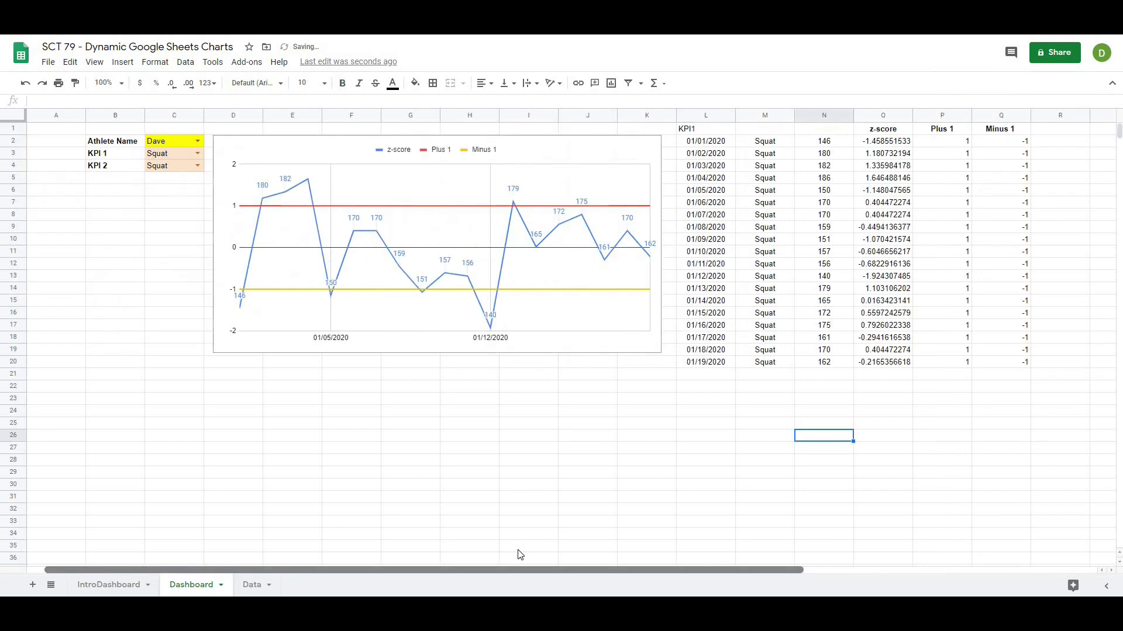
click(567, 294)
click(653, 146)
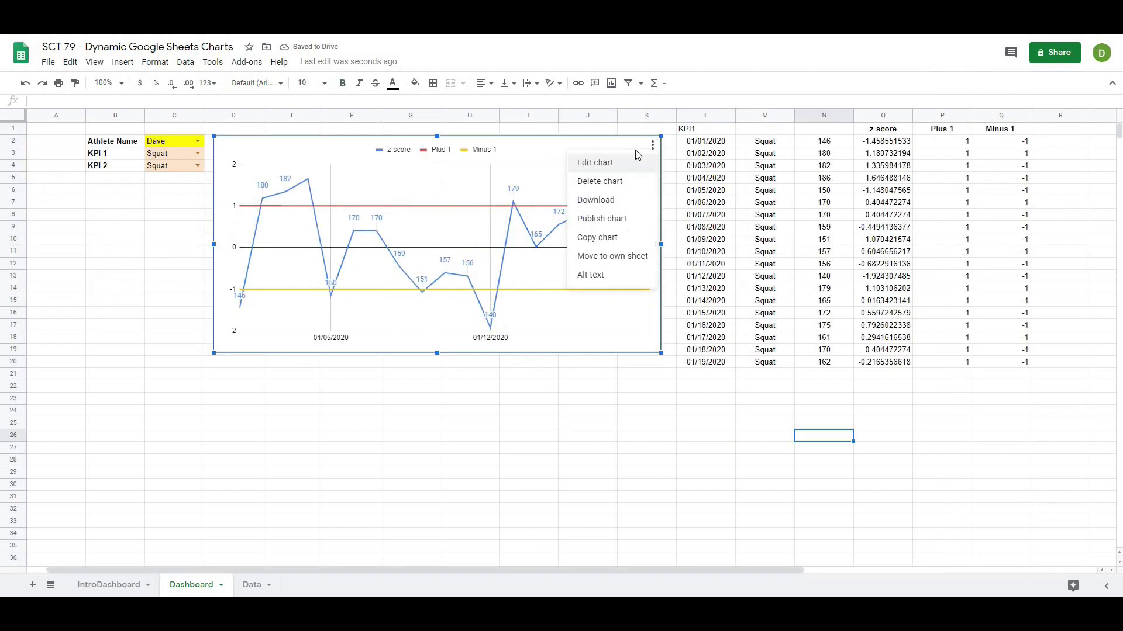
click(608, 164)
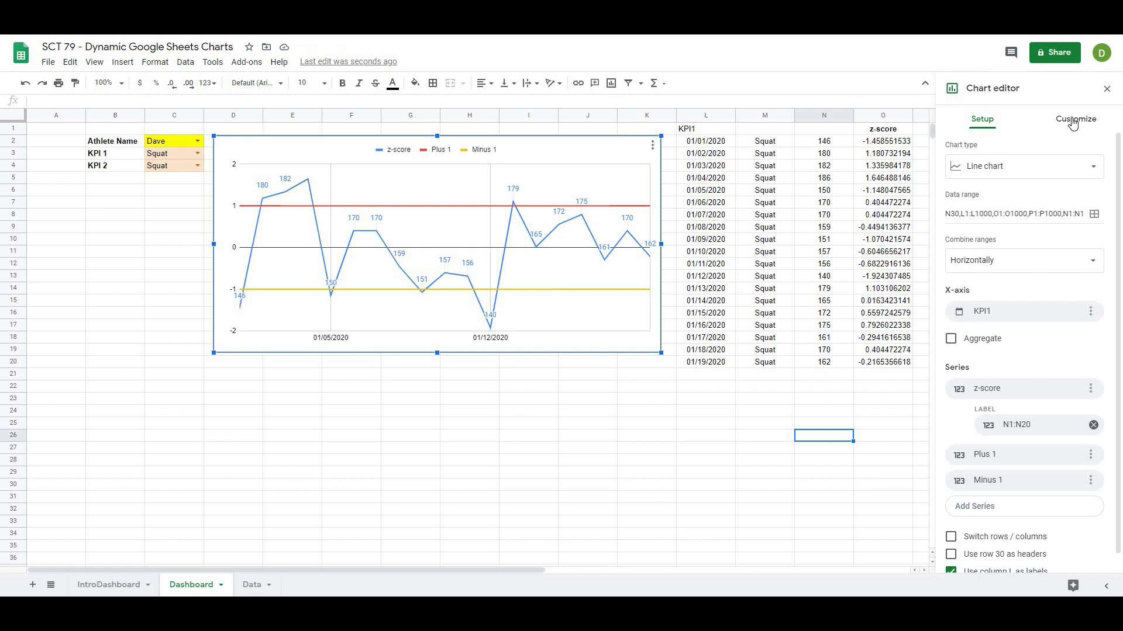
click(1073, 121)
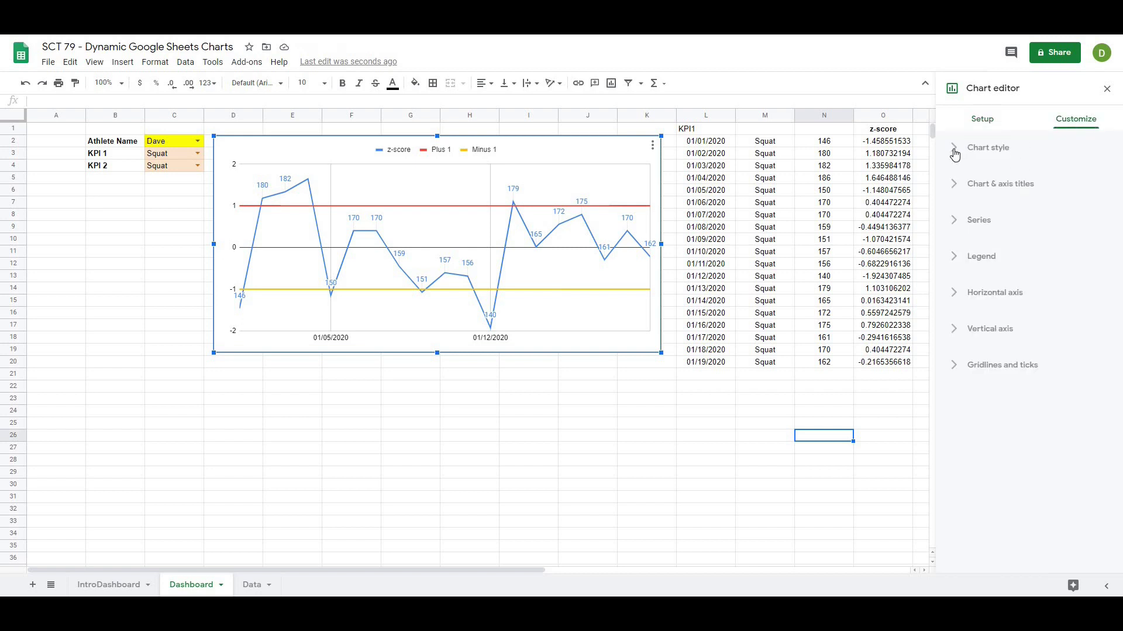
click(951, 227)
click(1090, 255)
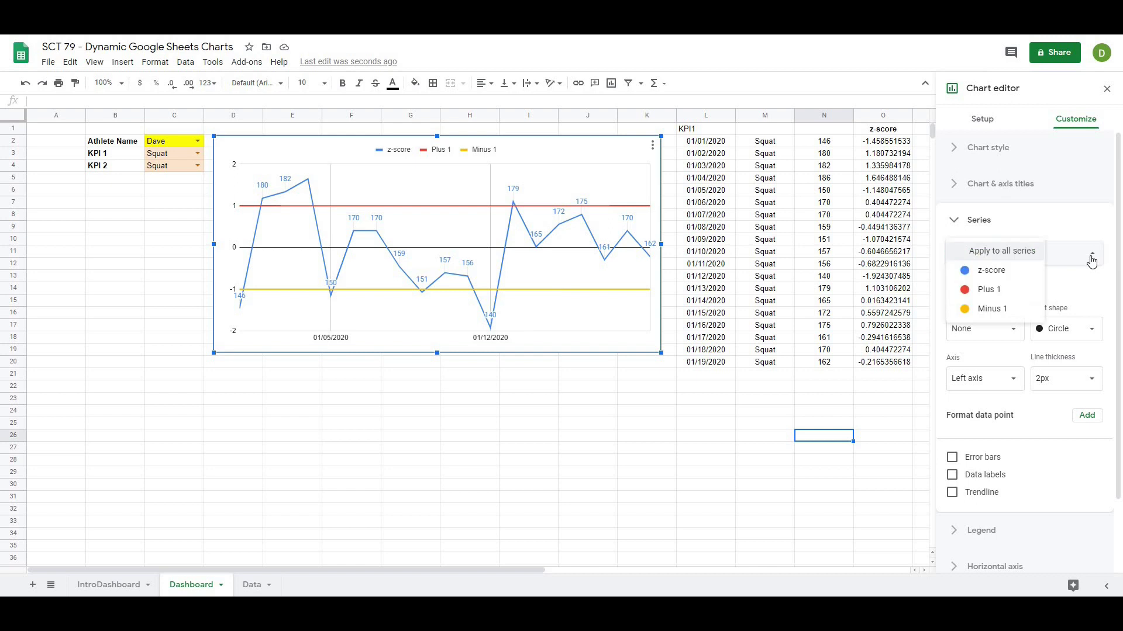
click(989, 291)
click(974, 331)
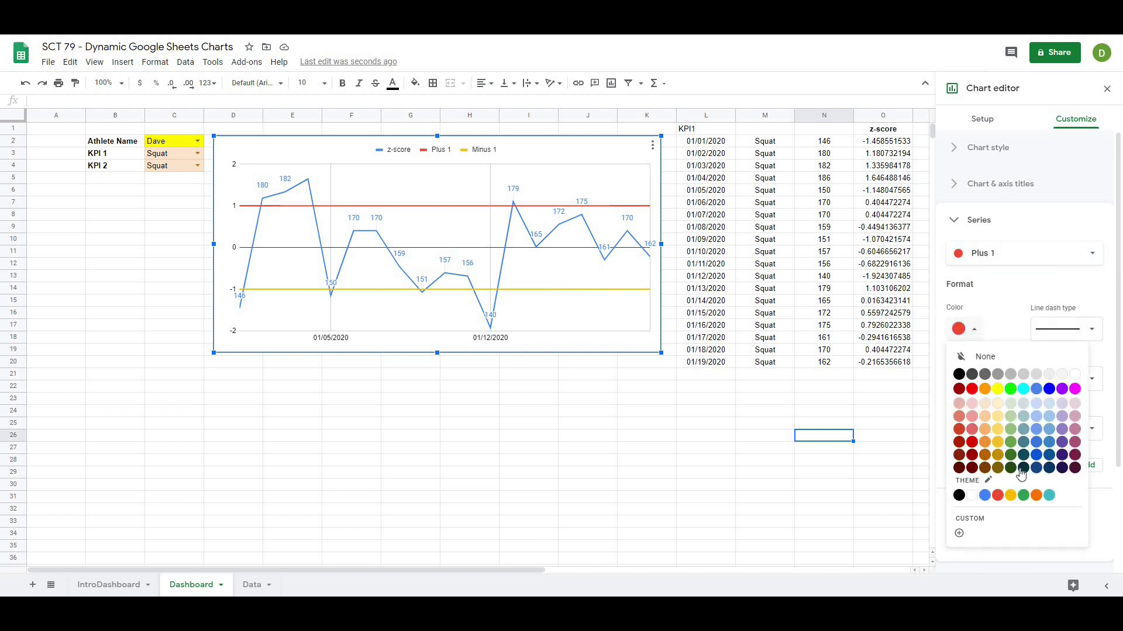
click(1024, 496)
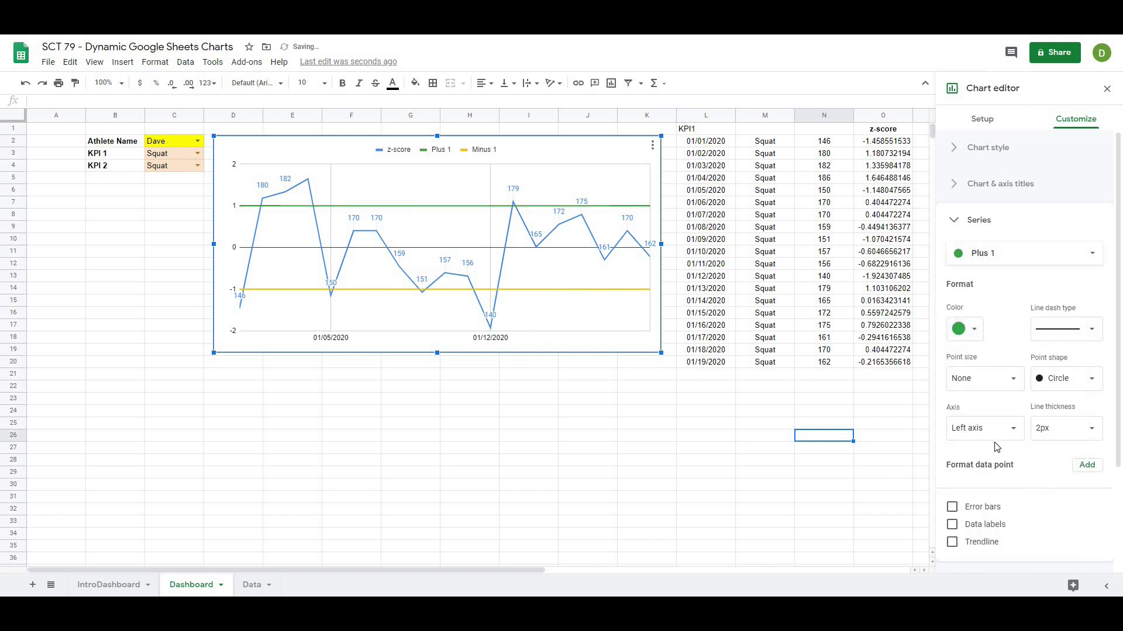
click(1091, 330)
click(1064, 347)
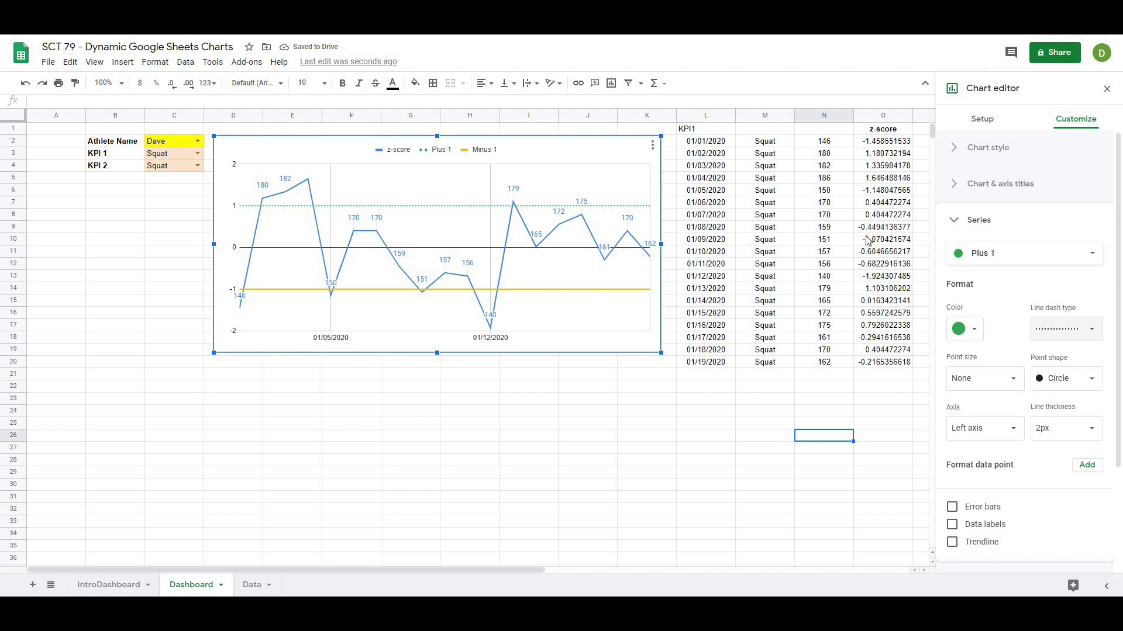
Format the Minus 1 series as a red dotted line and close the chart editor.
click(1018, 258)
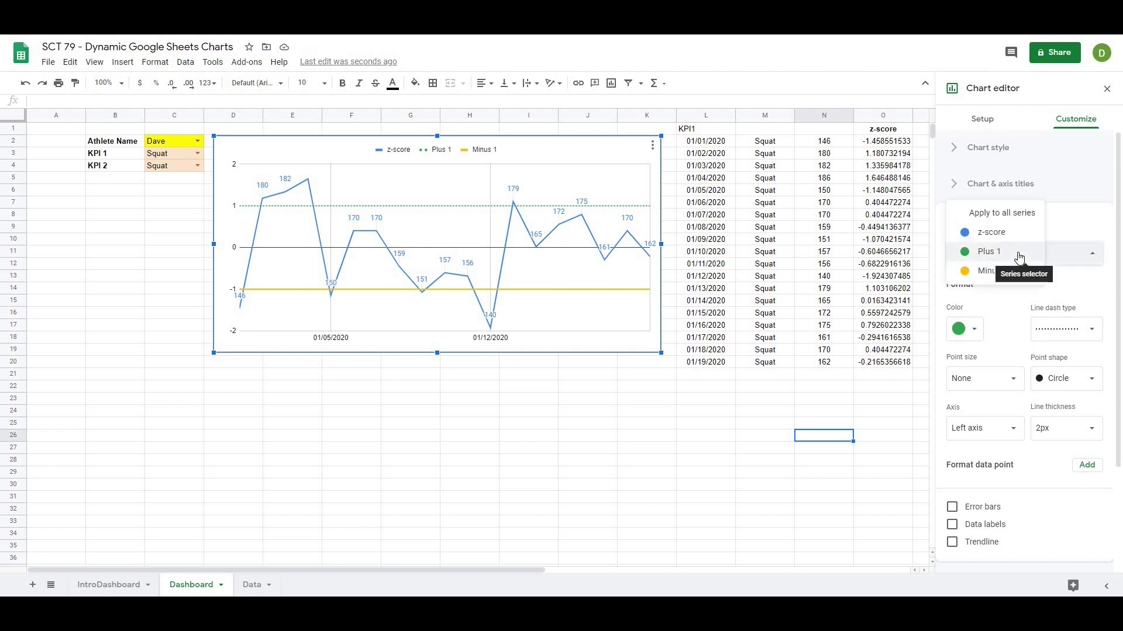
click(995, 276)
click(1091, 330)
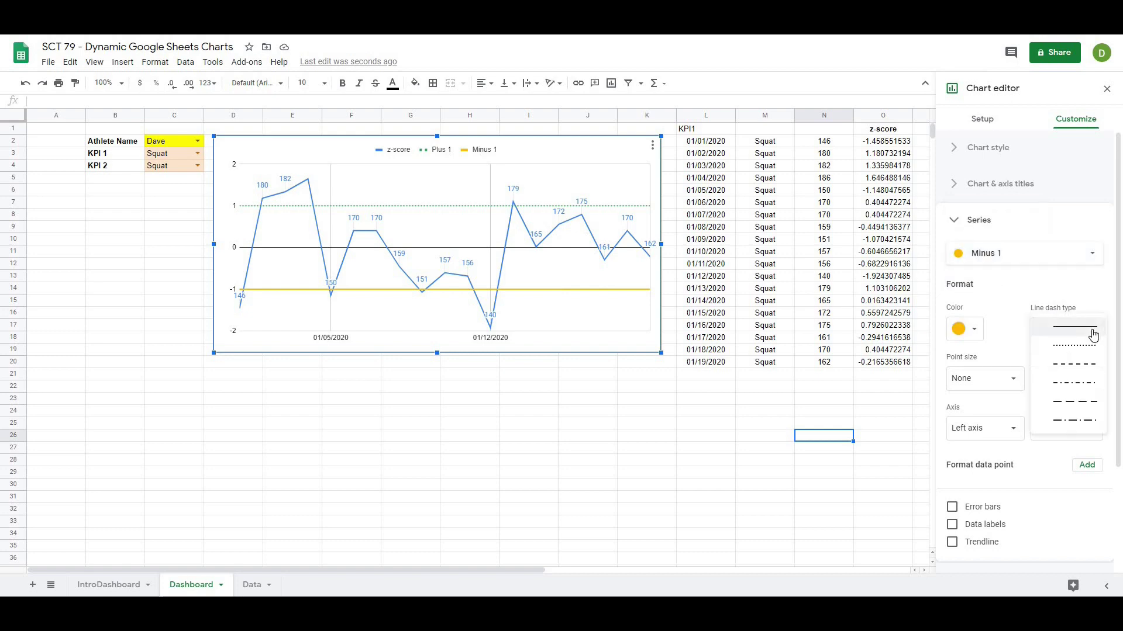
click(1070, 349)
click(972, 329)
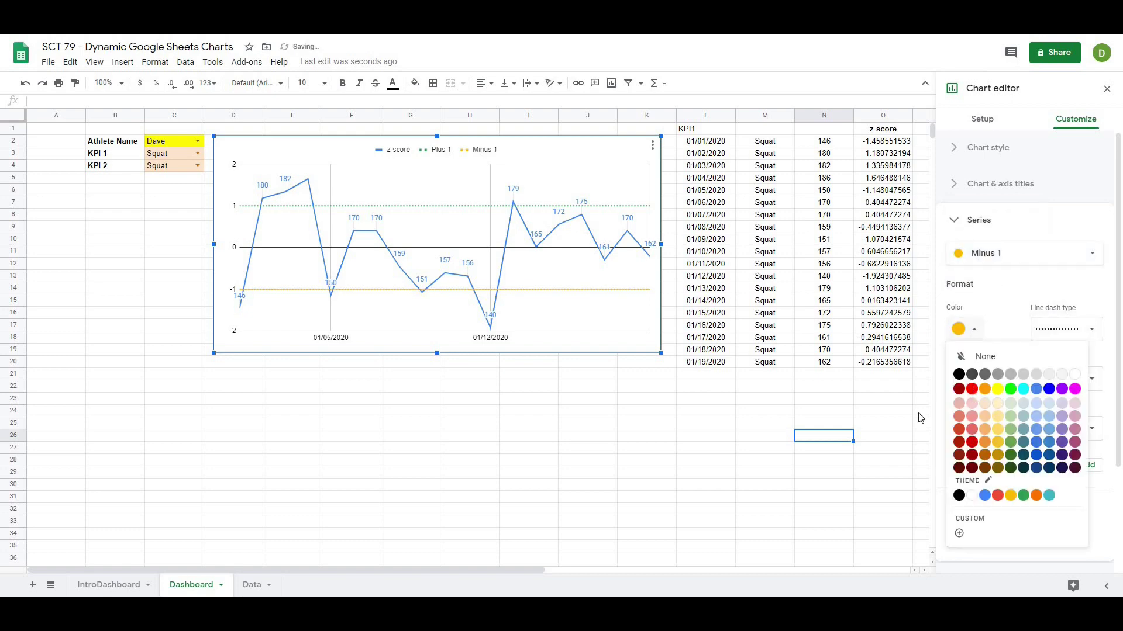
click(971, 388)
click(669, 502)
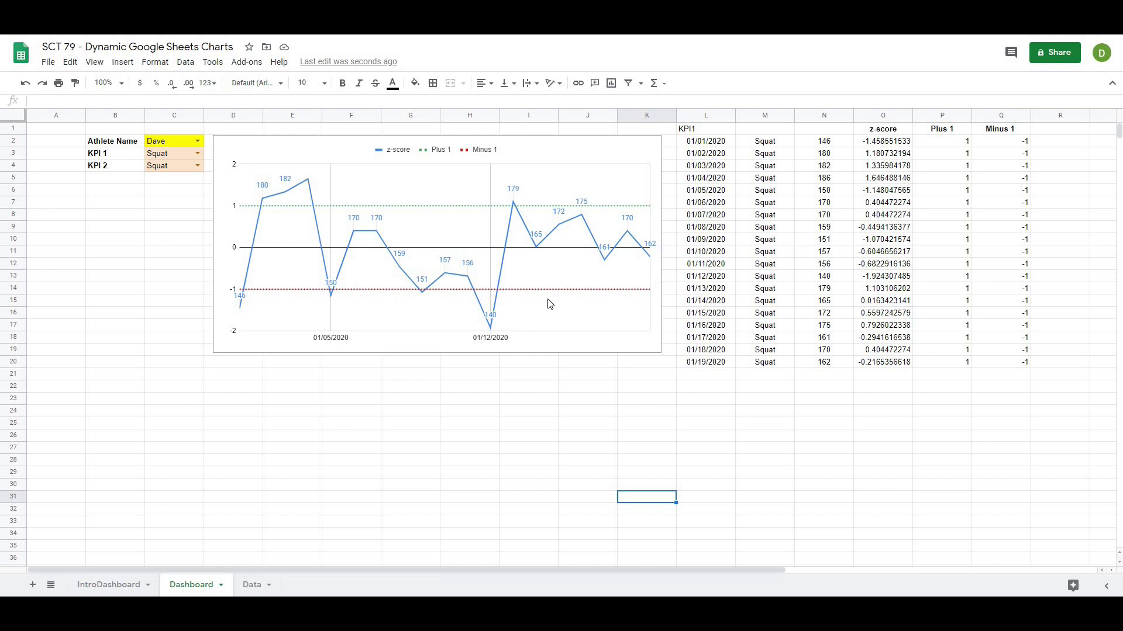
Reopen the chart's customization settings and add a trendline to the z-score series.
click(540, 155)
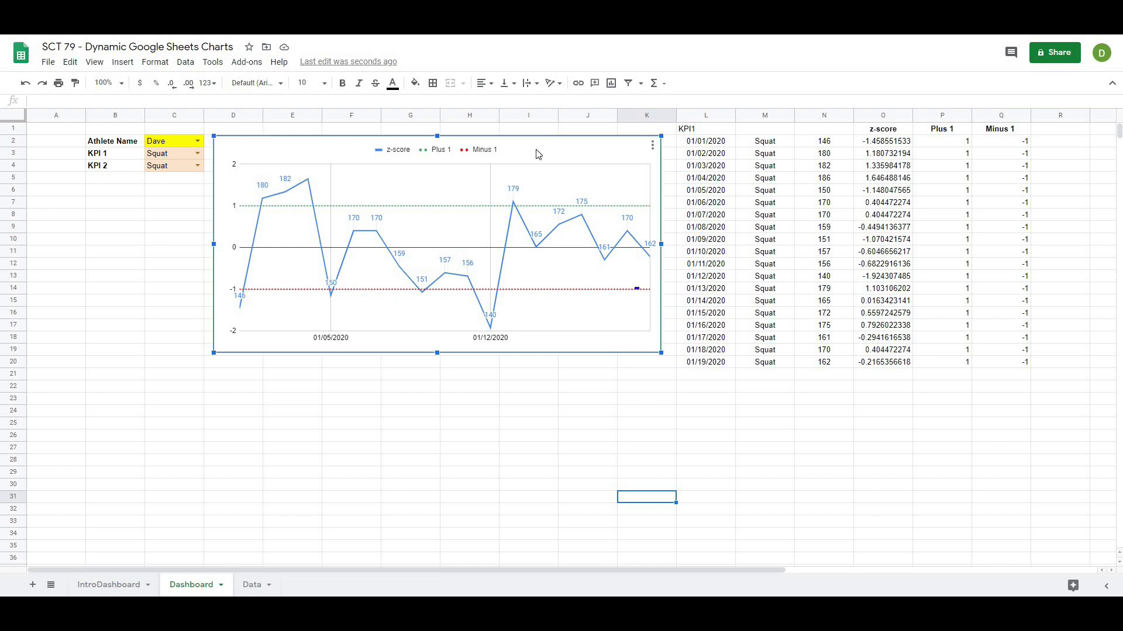
click(653, 151)
click(606, 165)
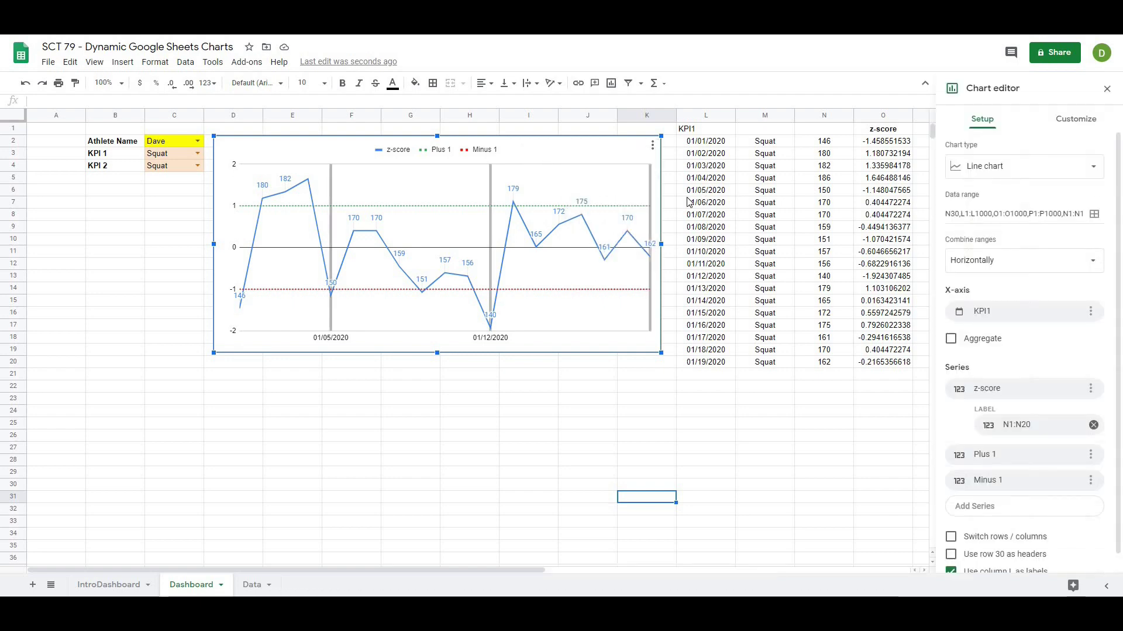
click(1077, 120)
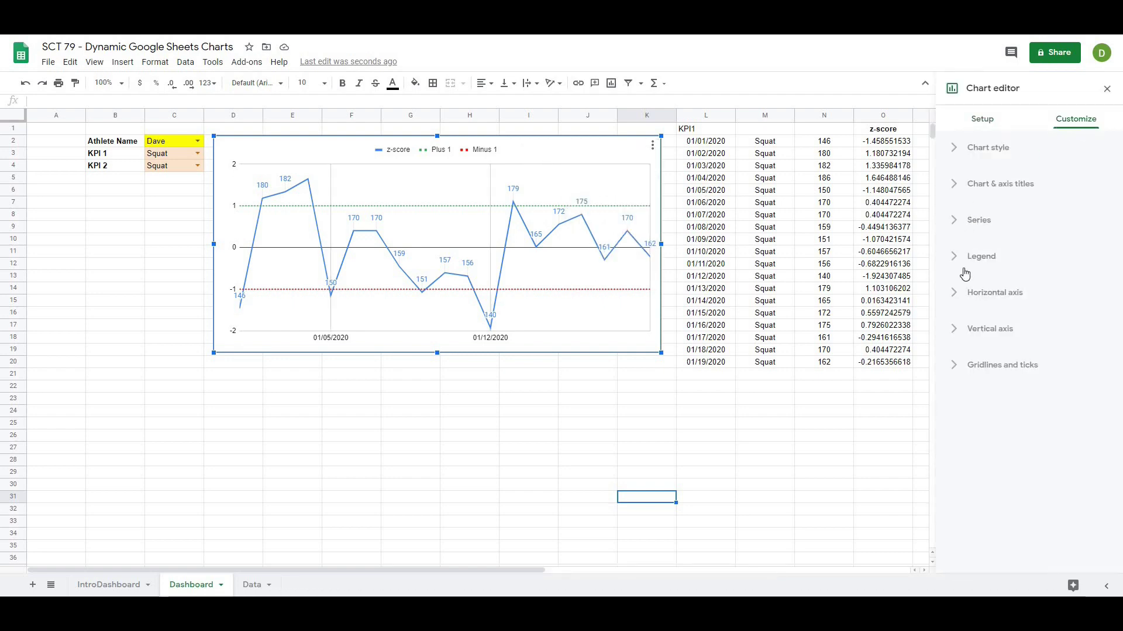
click(972, 186)
click(998, 215)
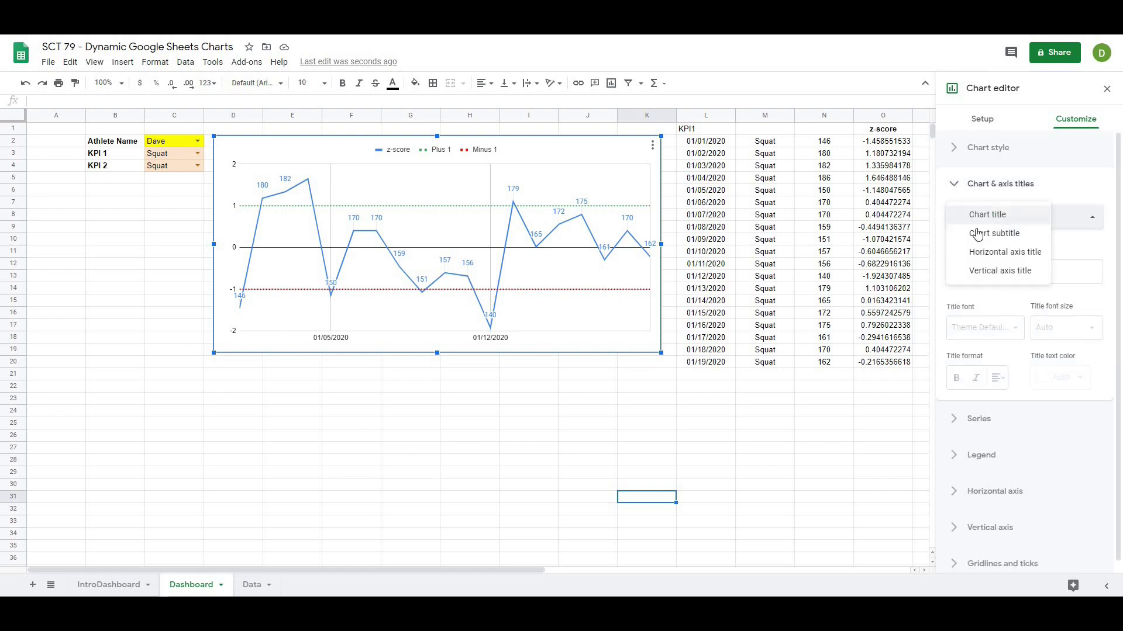
click(972, 188)
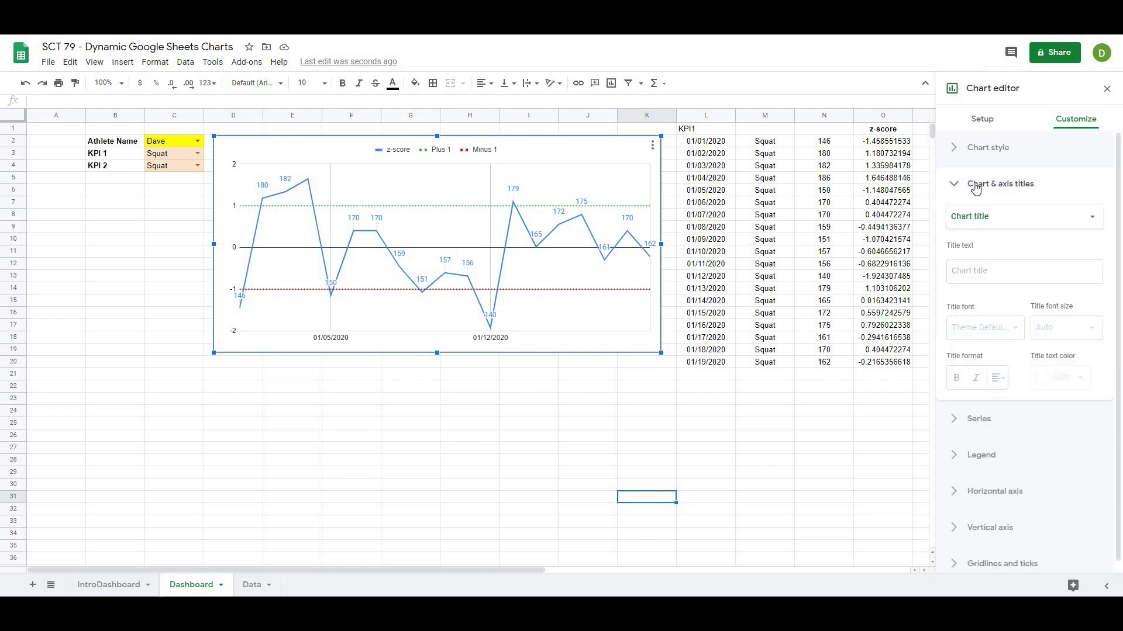
click(972, 186)
click(977, 221)
click(1007, 248)
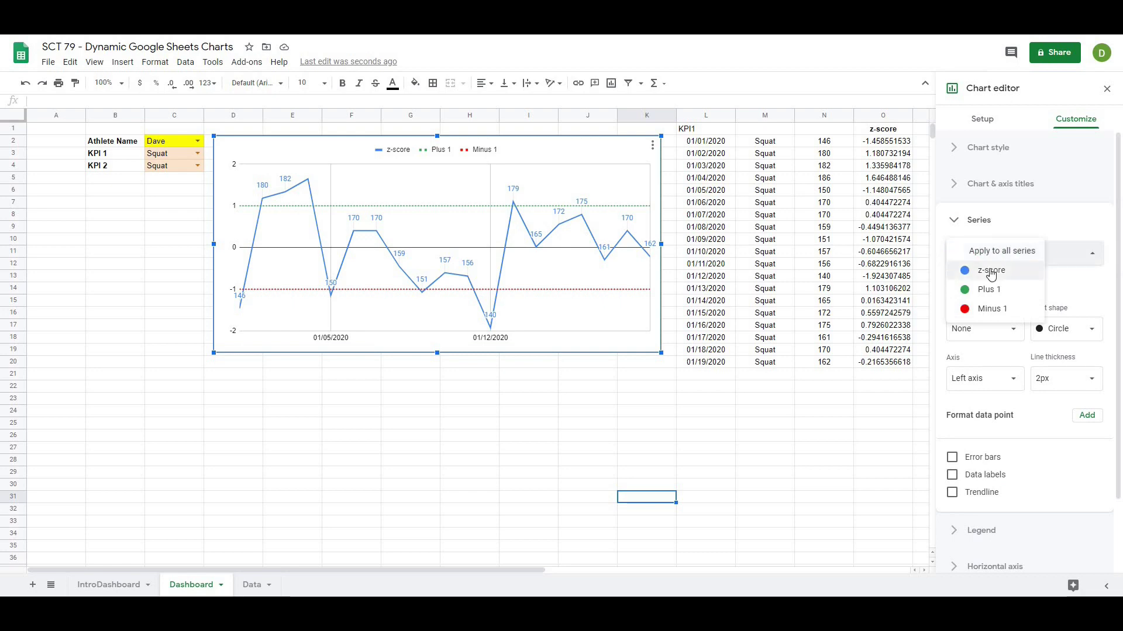
click(971, 273)
scroll(1000, 434, down, 5)
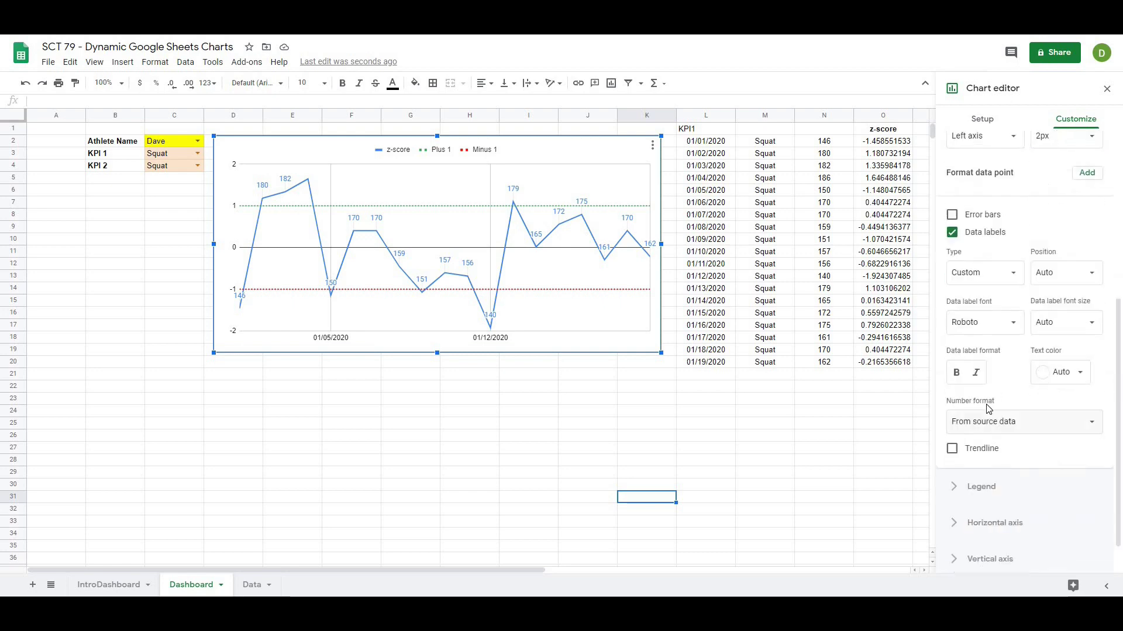
click(952, 449)
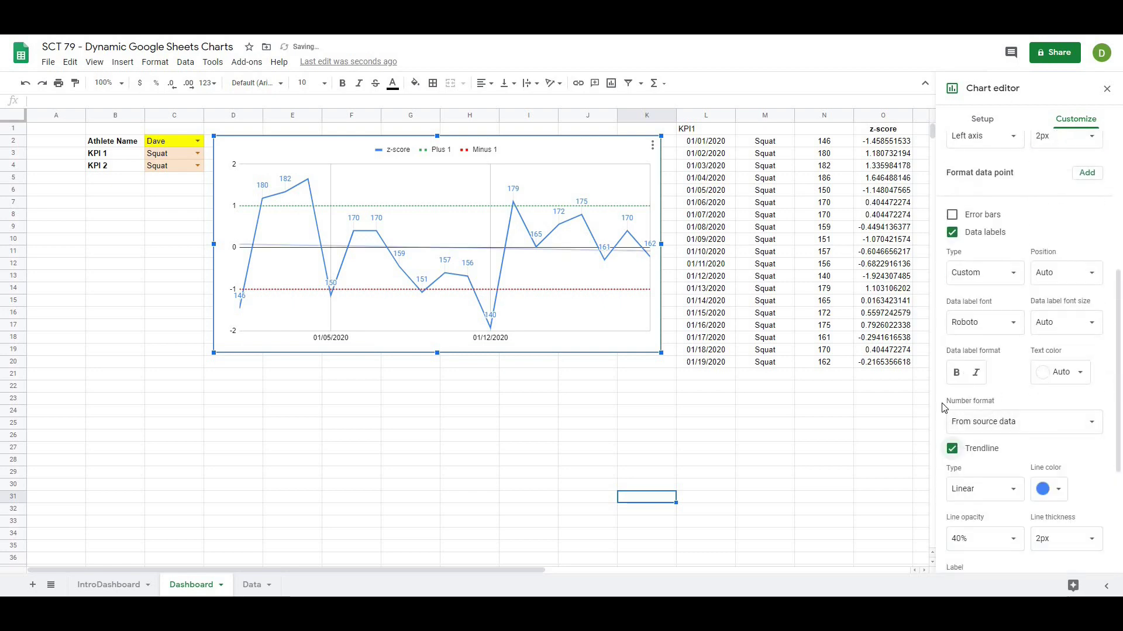
Change the z-score trendline's color to orange and close the chart editor.
click(1075, 375)
click(1073, 376)
click(1051, 491)
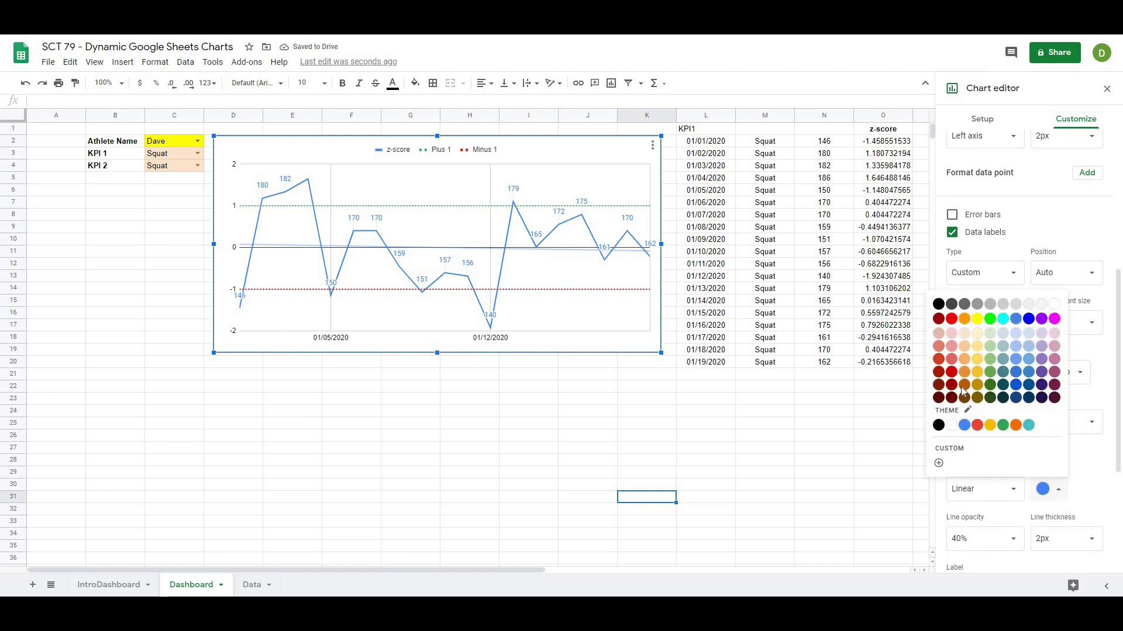
click(964, 319)
click(651, 462)
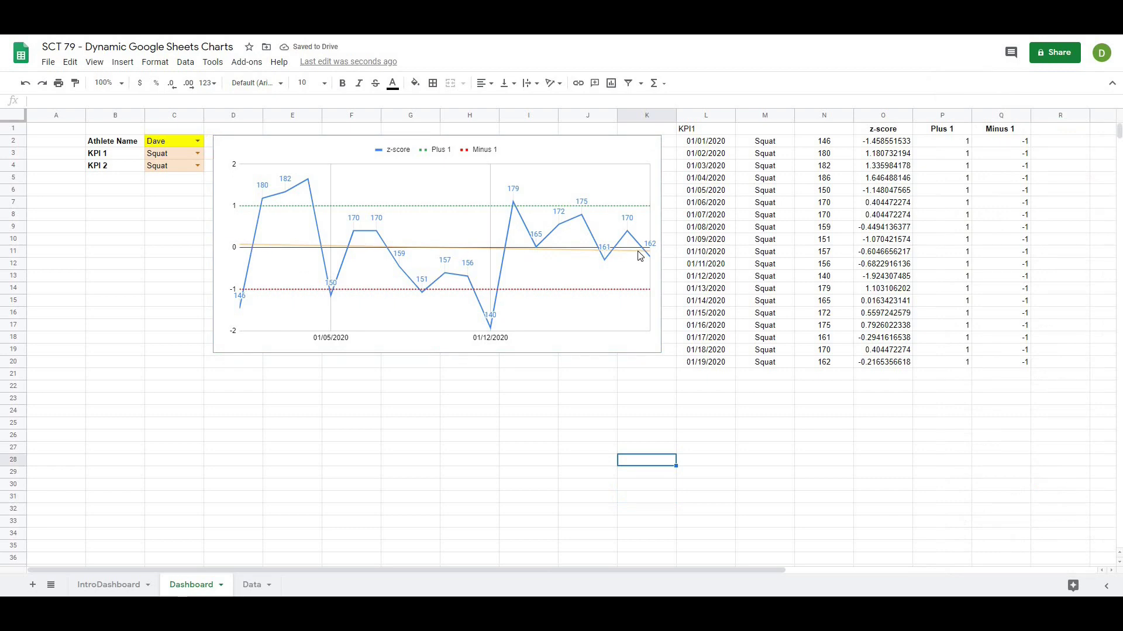
Test the chart by switching KPI 1 to CMJ, choosing another athlete and setting KPI 1 back to Squat.
click(198, 154)
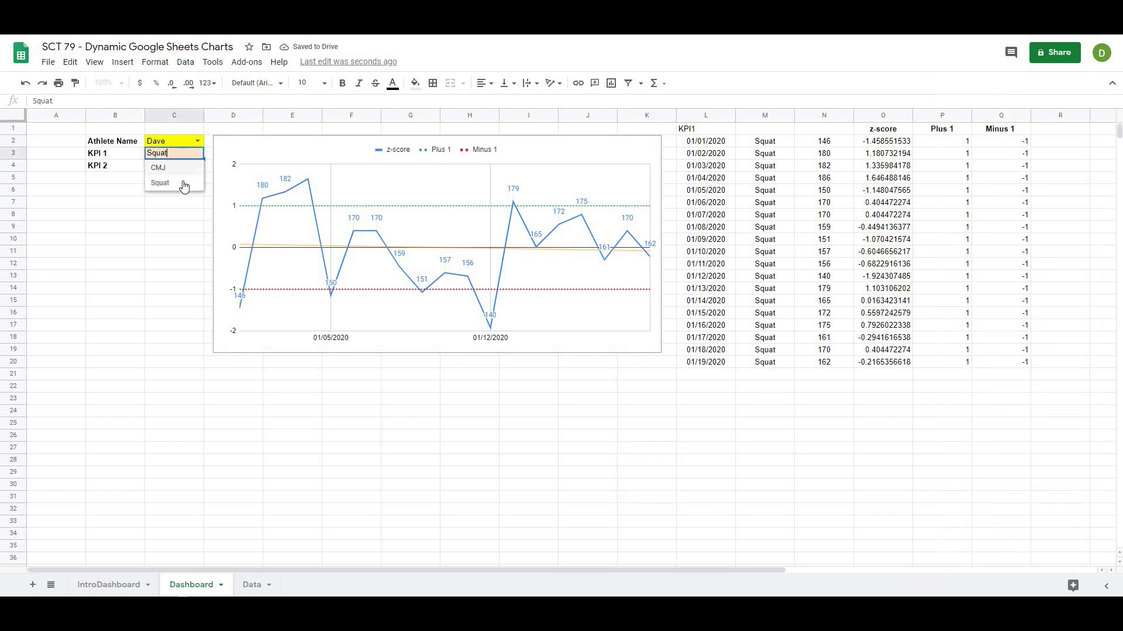
click(176, 177)
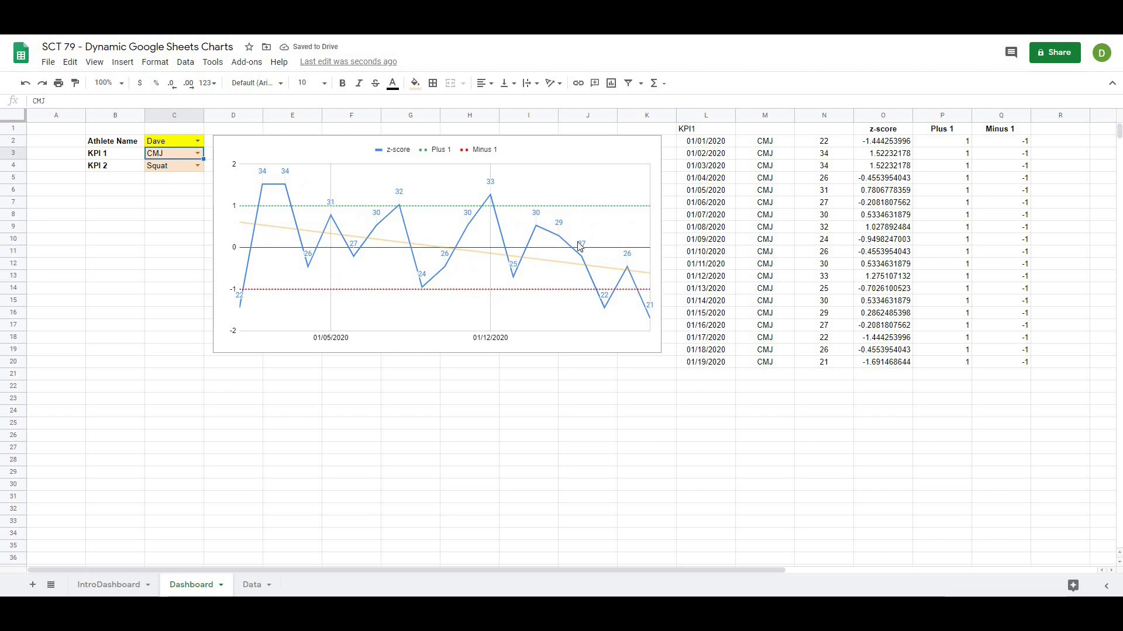
click(197, 141)
click(187, 171)
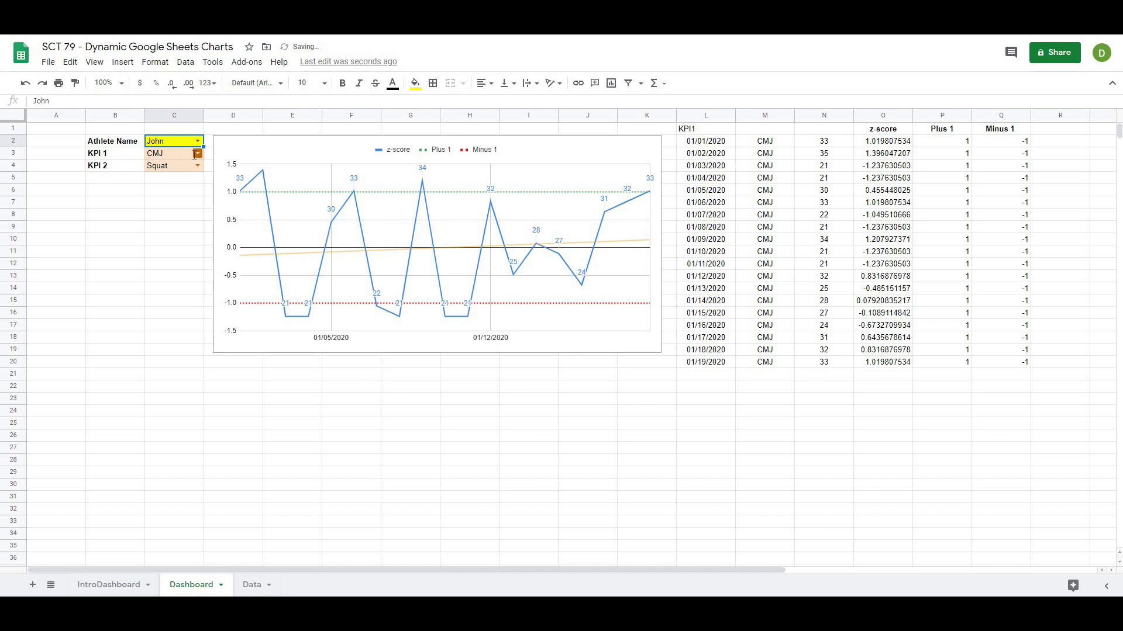
click(197, 154)
click(159, 183)
click(301, 376)
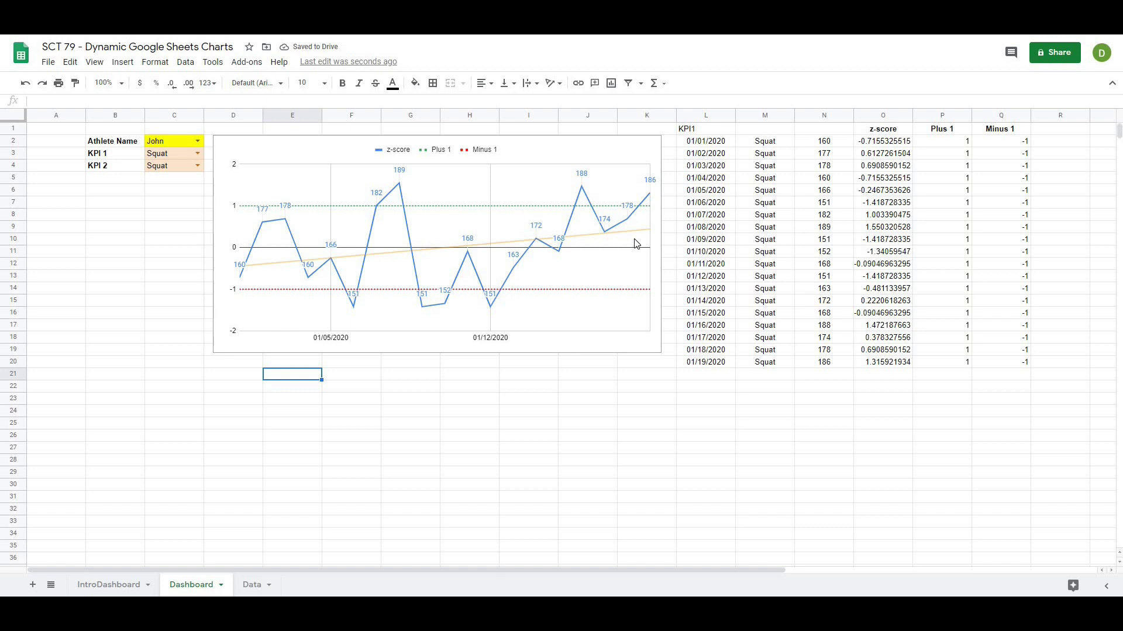
click(580, 414)
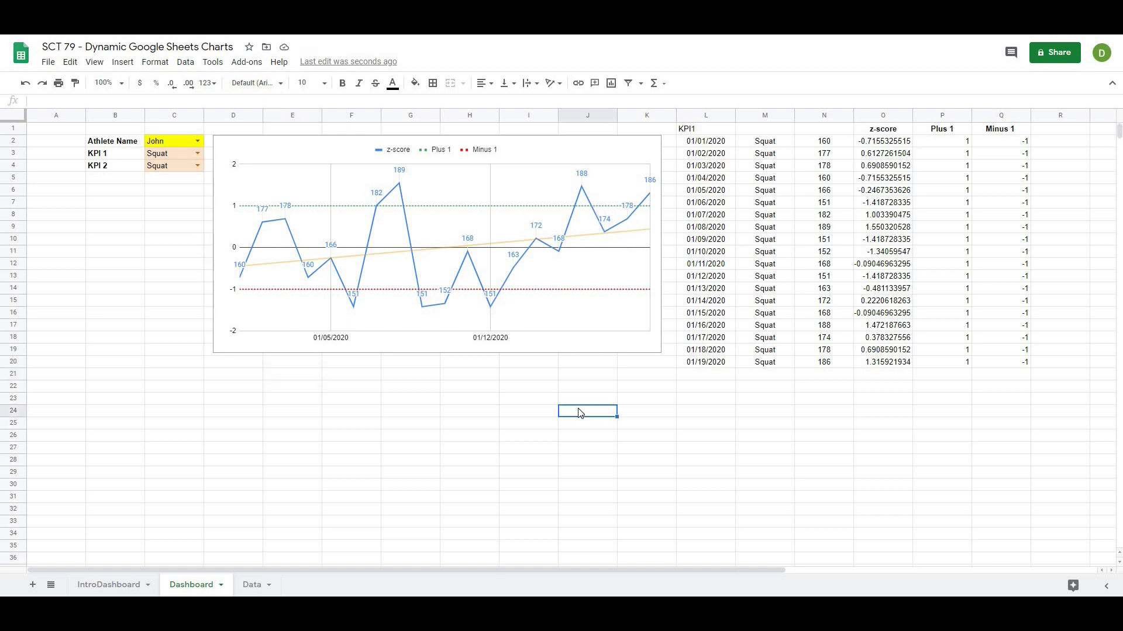
click(497, 389)
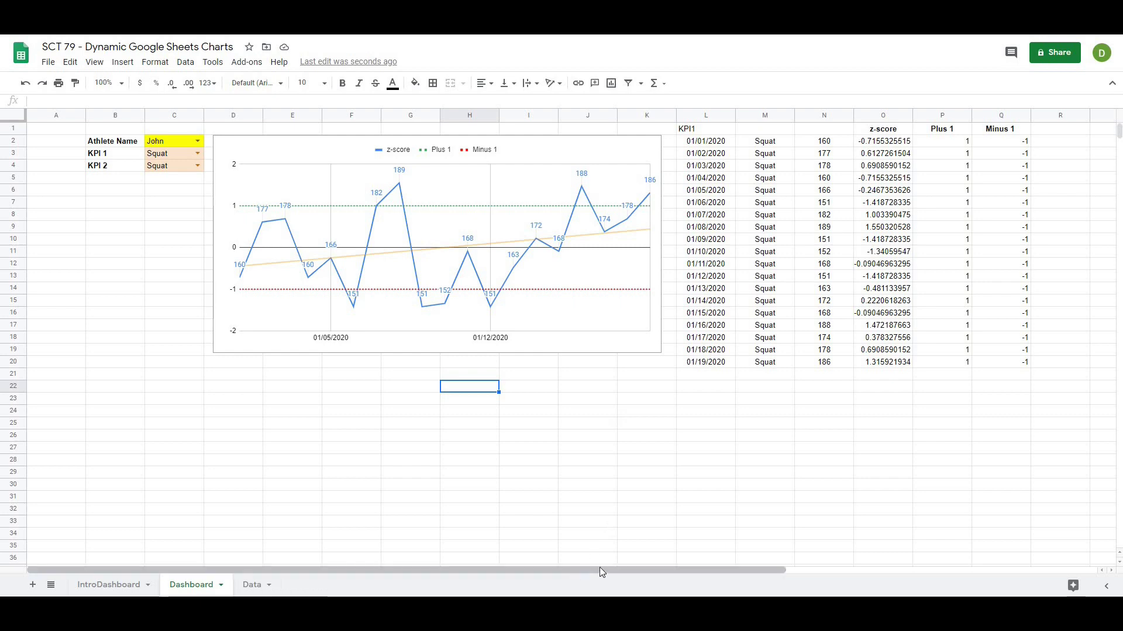
Duplicate the z-score line chart and place the copy directly beneath the original, aligned with it.
drag(598, 569, 671, 567)
click(474, 348)
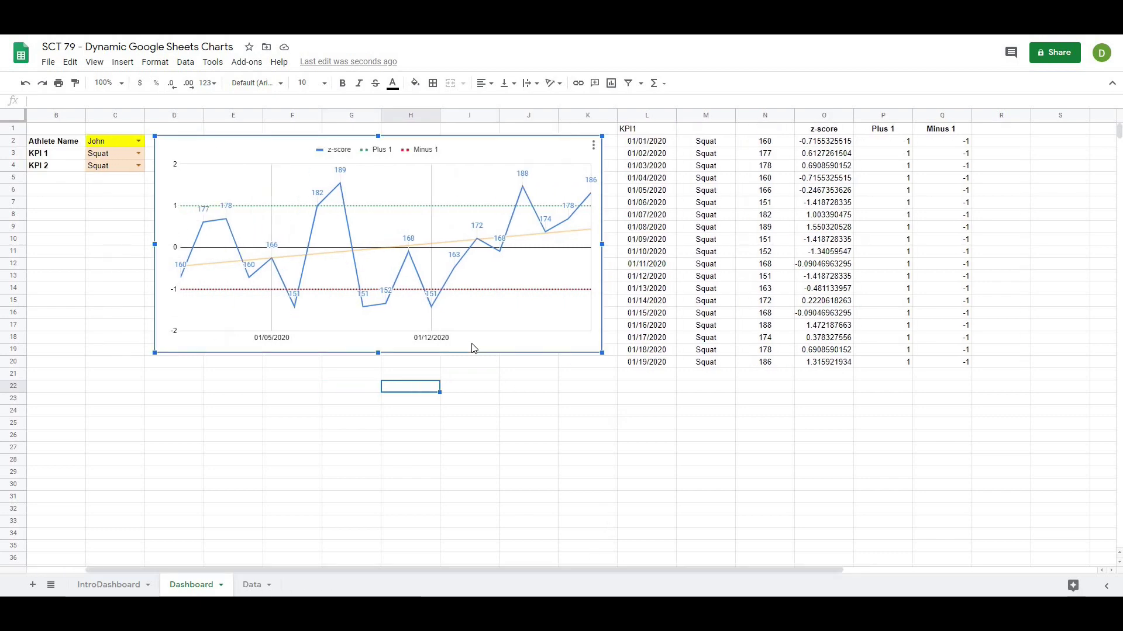
key(ctrl+c)
click(409, 386)
key(ctrl+v)
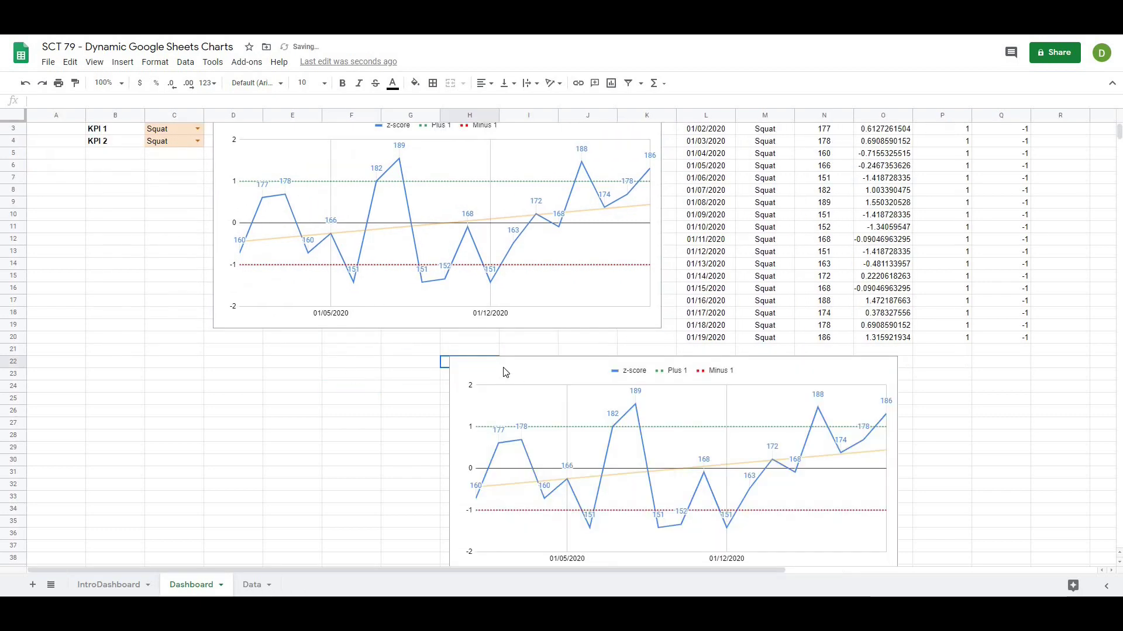
drag(513, 365, 277, 342)
click(706, 363)
scroll(735, 159, up, 1)
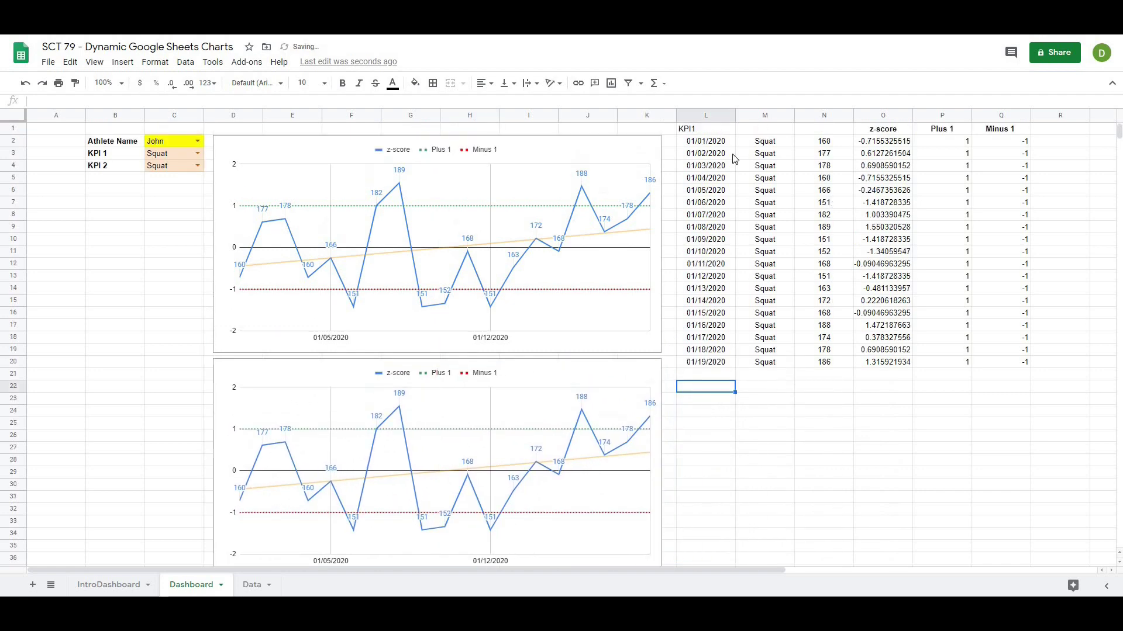
Copy the KPI1 heading and the FILTER formula below it from L1:L2 to S1:S2.
mouse_move(699, 130)
mouse_down()
mouse_move(832, 197)
mouse_move(695, 143)
mouse_up()
drag(699, 571, 875, 126)
click(883, 241)
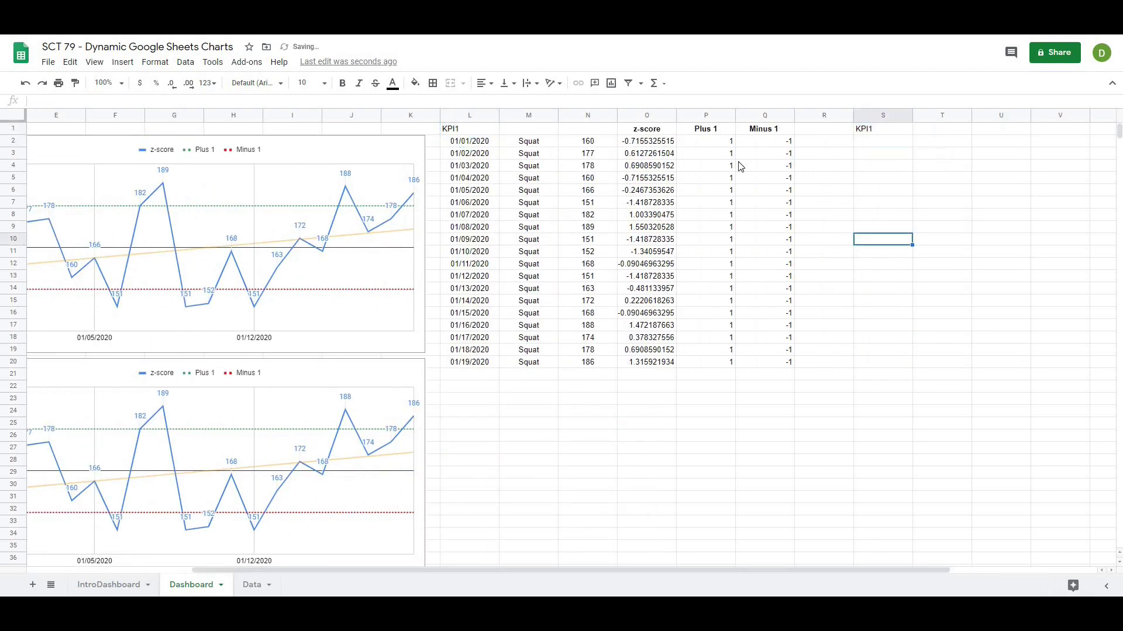
Replace the formula in S2 with L2's original formula, =filter(Data!B:D, Data!A:A=C2, Data!C:C=C3).
click(470, 145)
triple_click(38, 103)
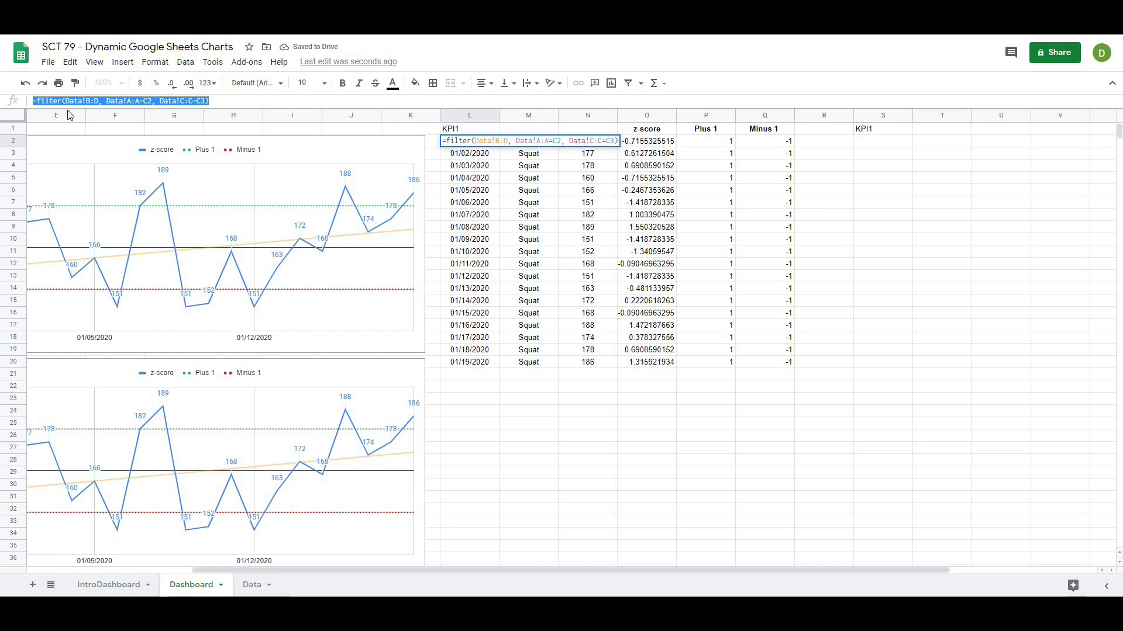
key(Escape)
double_click(882, 141)
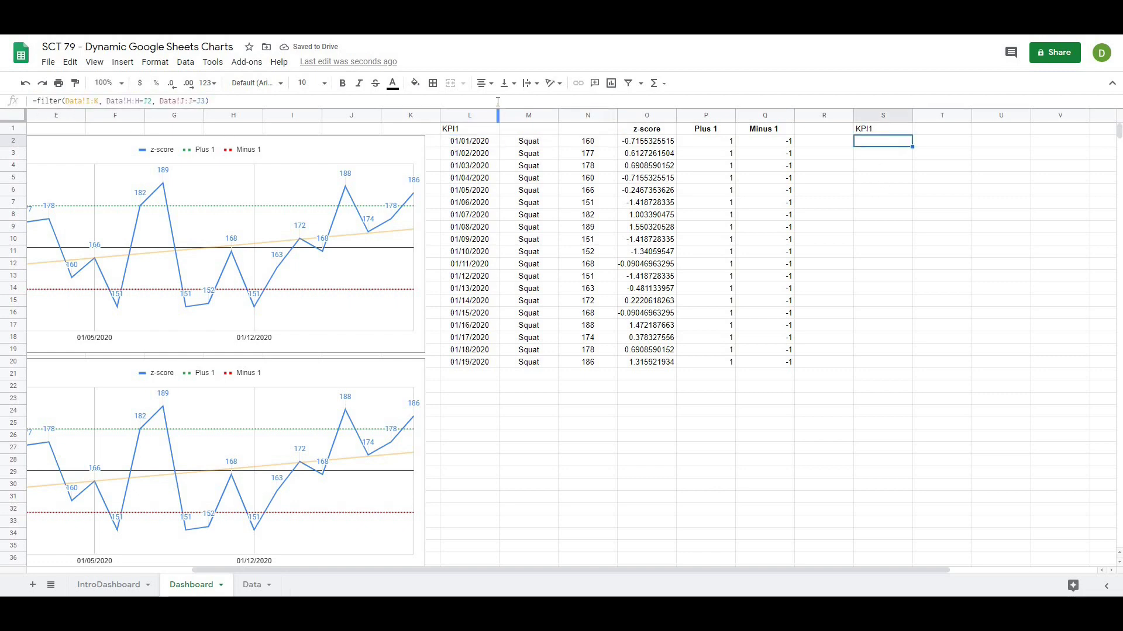
key(ctrl+v)
key(Escape)
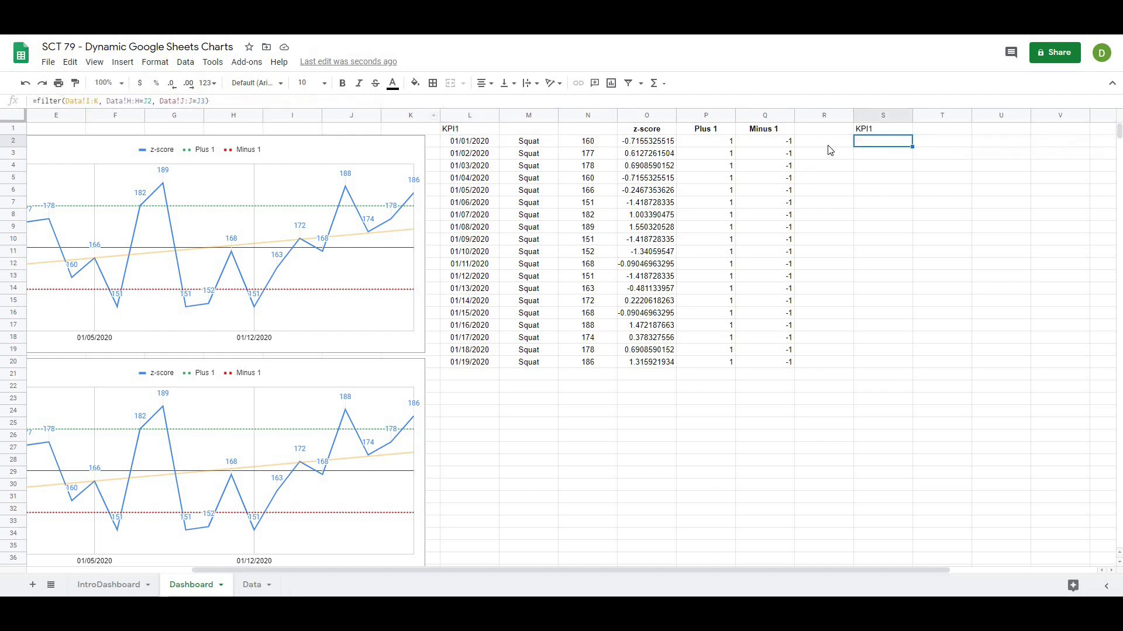
click(79, 102)
key(ctrl+v)
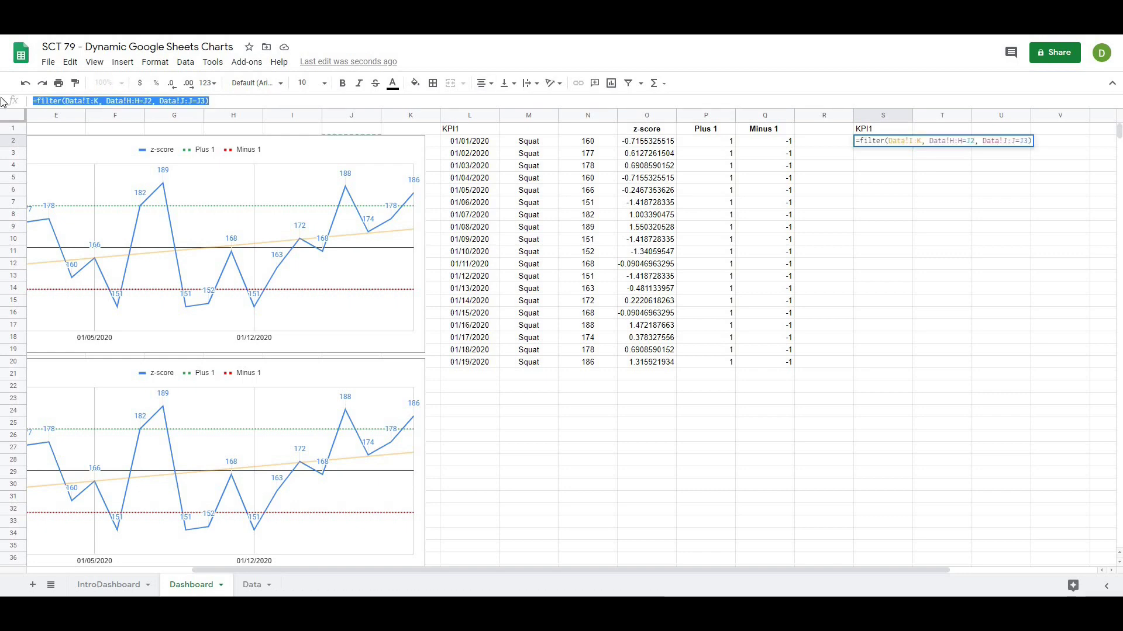
Change the KPI condition in S2's FILTER formula to reference C4, the KPI 2 dropdown cell.
drag(521, 570, 403, 559)
click(156, 101)
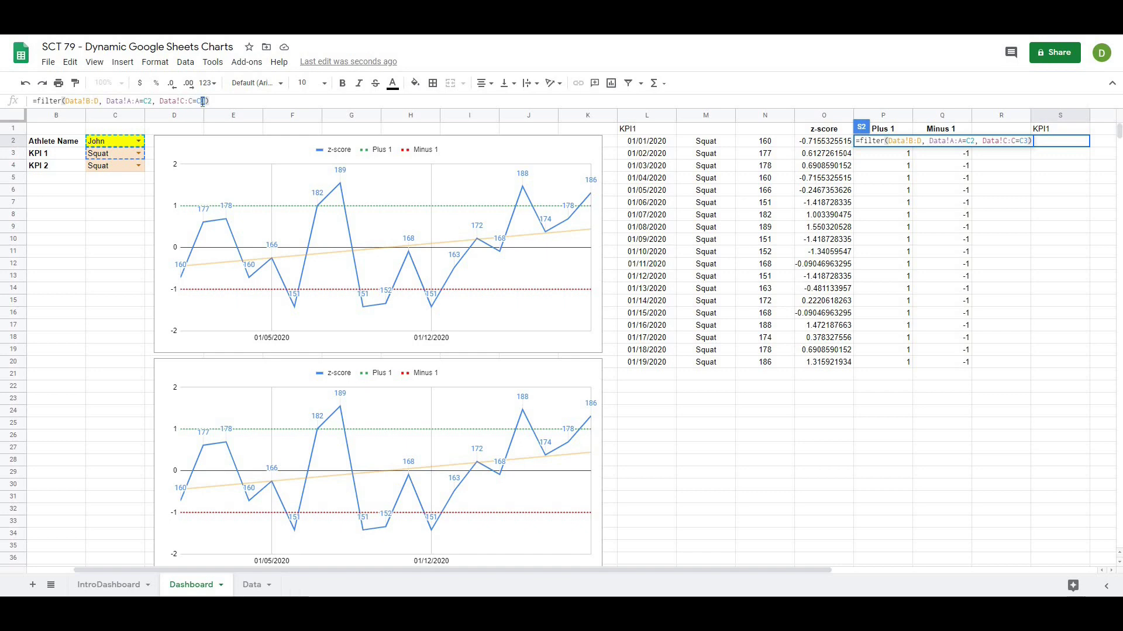
key(Return)
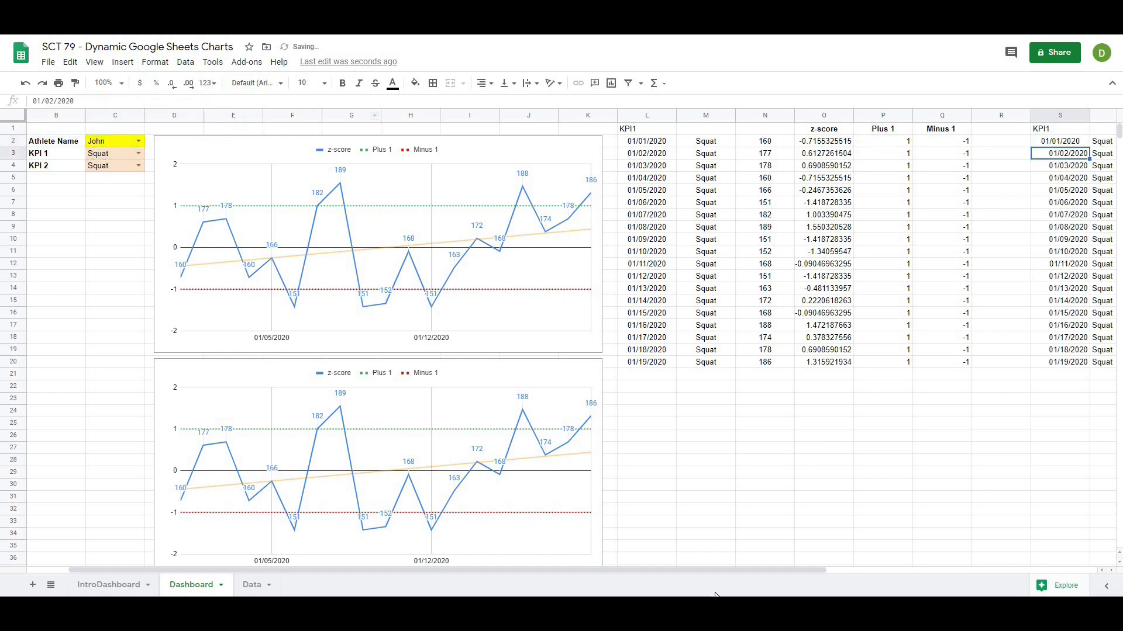
Center-align the second filtered data block in S2:U20.
drag(710, 571, 894, 376)
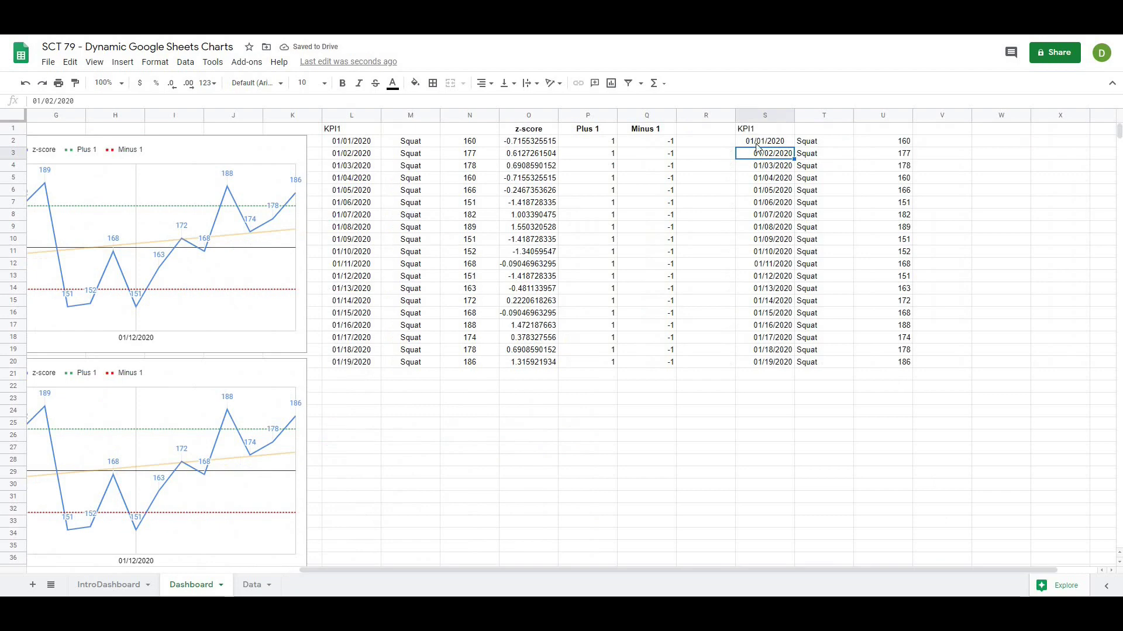
drag(757, 143, 901, 362)
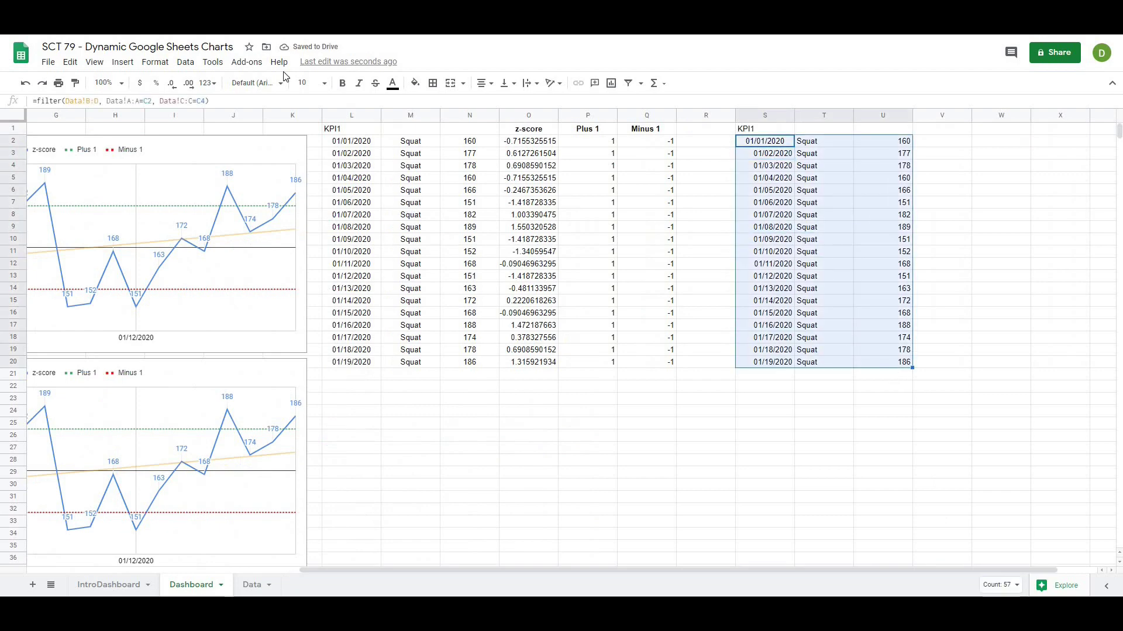
click(485, 83)
click(496, 105)
click(763, 439)
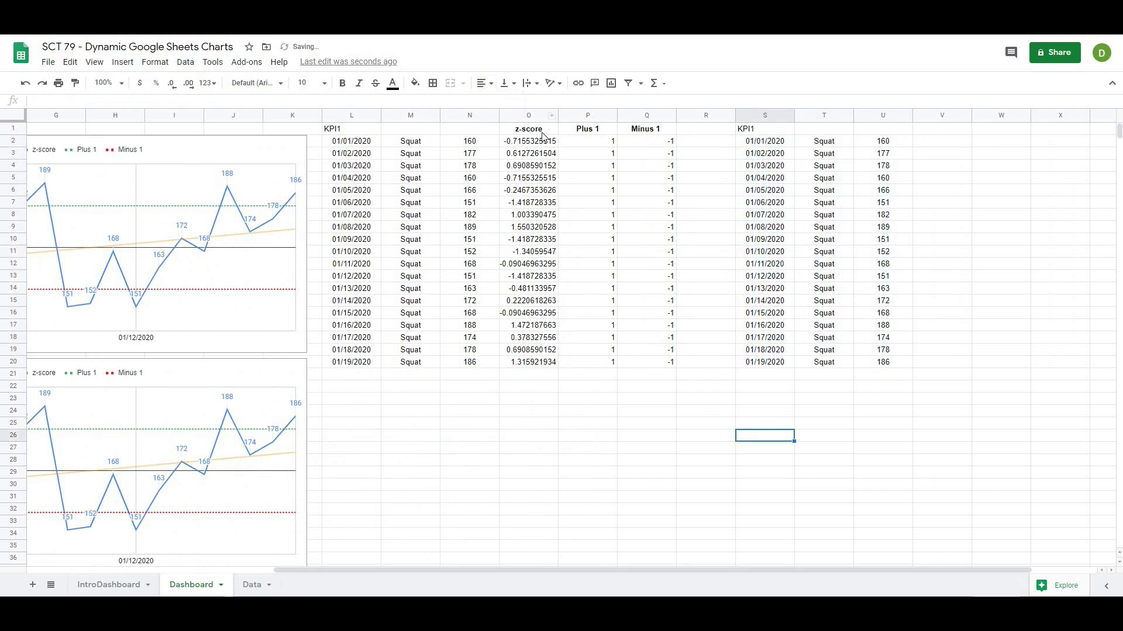
Copy the z-score, Plus 1 and Minus 1 columns O1:Q20 to V1 and check the references in V2's STANDARDIZE formula.
drag(529, 132, 647, 371)
key(ctrl+c)
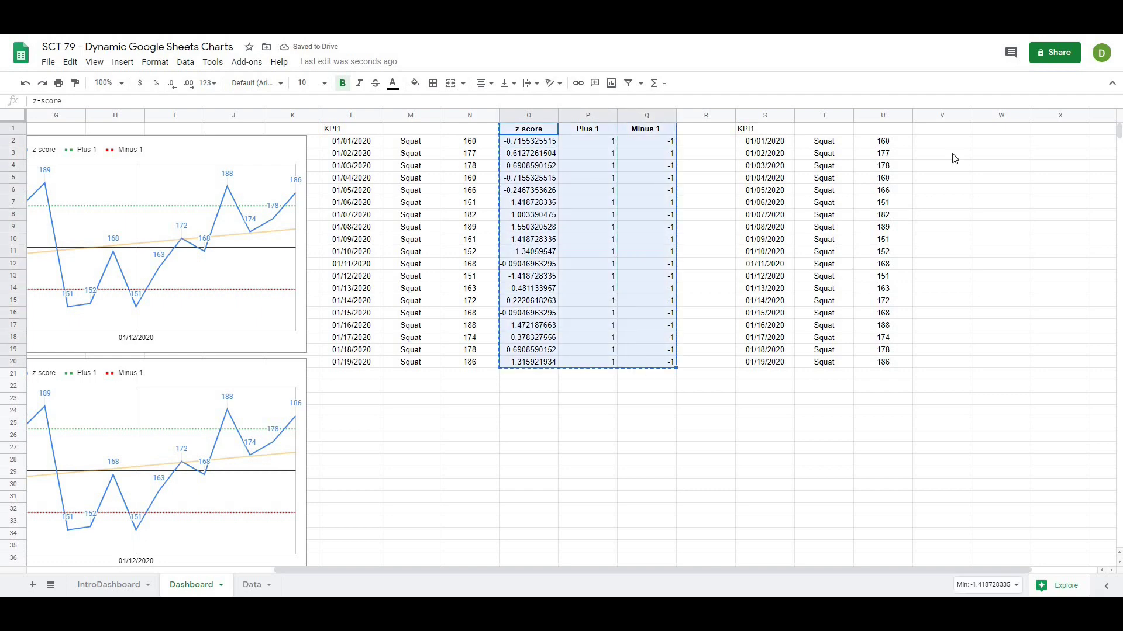
click(936, 129)
key(ctrl+v)
click(941, 362)
click(939, 142)
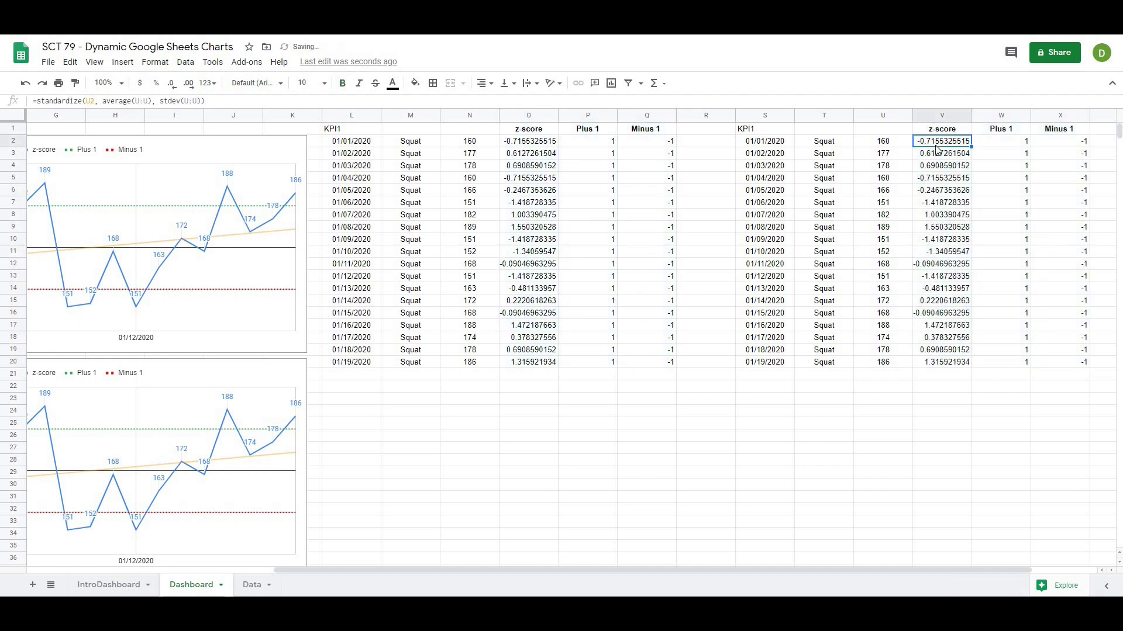
click(135, 101)
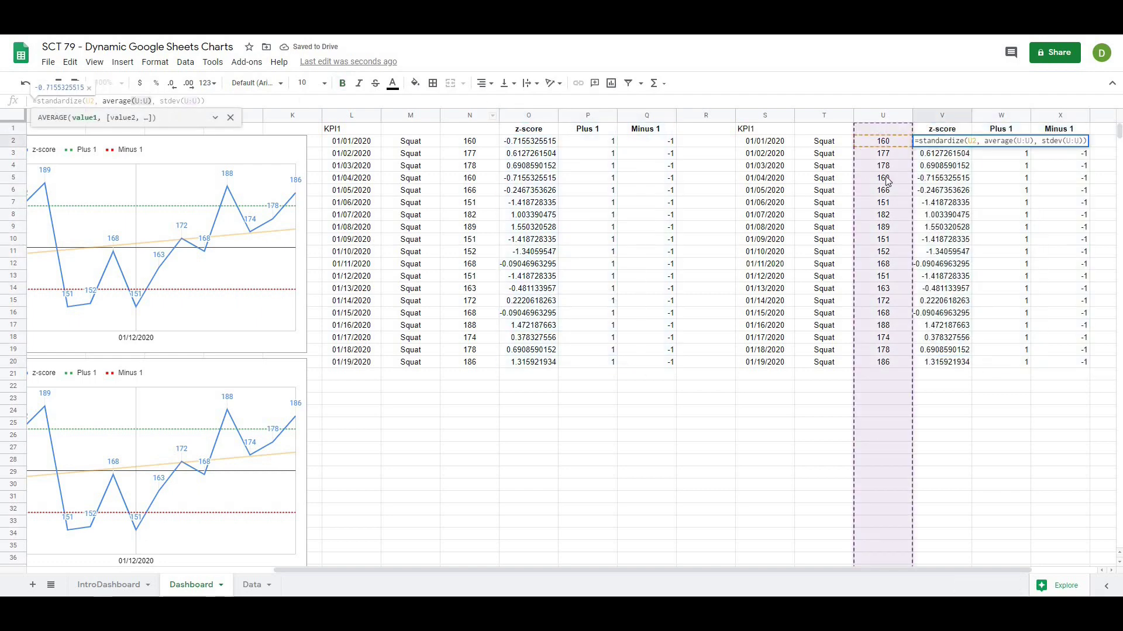
key(Escape)
Open the lower z-score chart for editing and bring the second data block in columns S to X into view.
drag(792, 569, 545, 570)
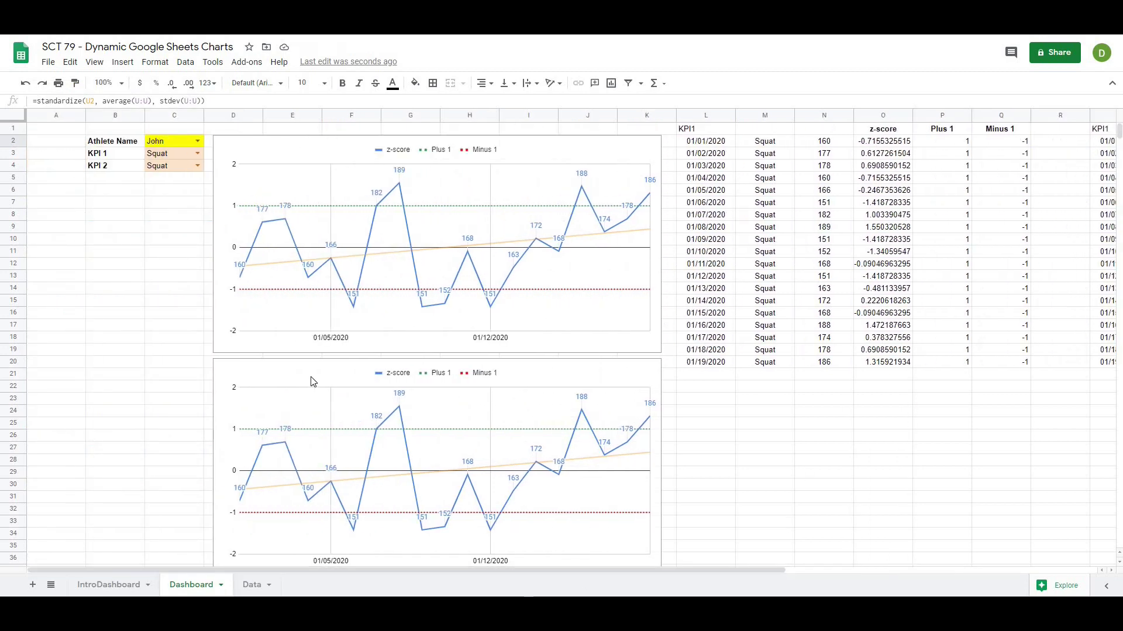
click(313, 382)
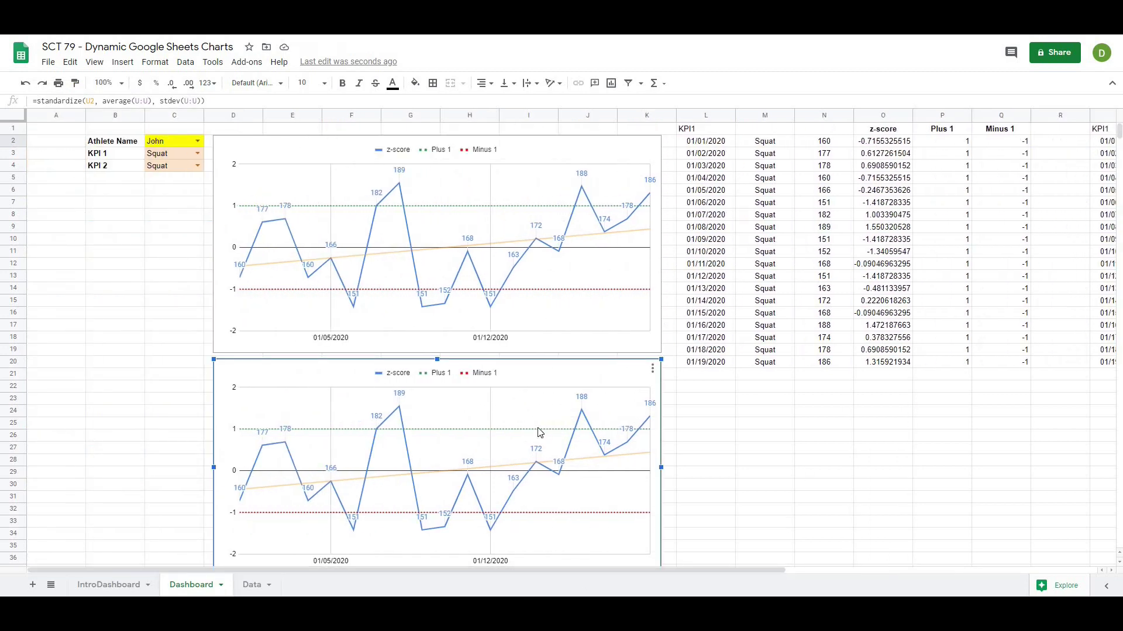
click(652, 371)
click(609, 387)
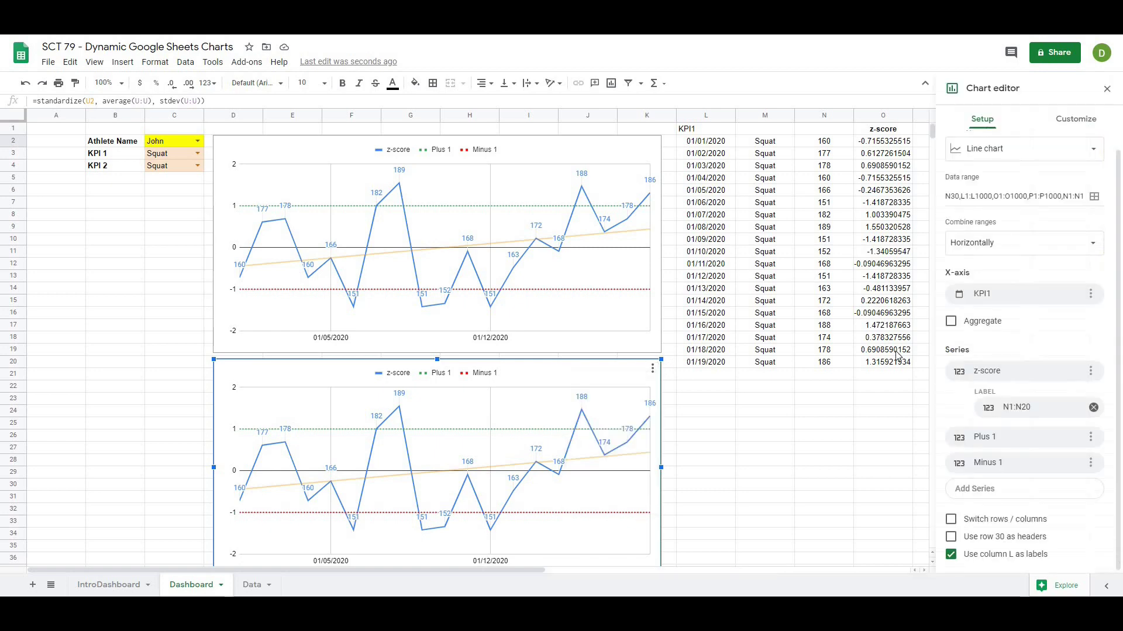
click(865, 570)
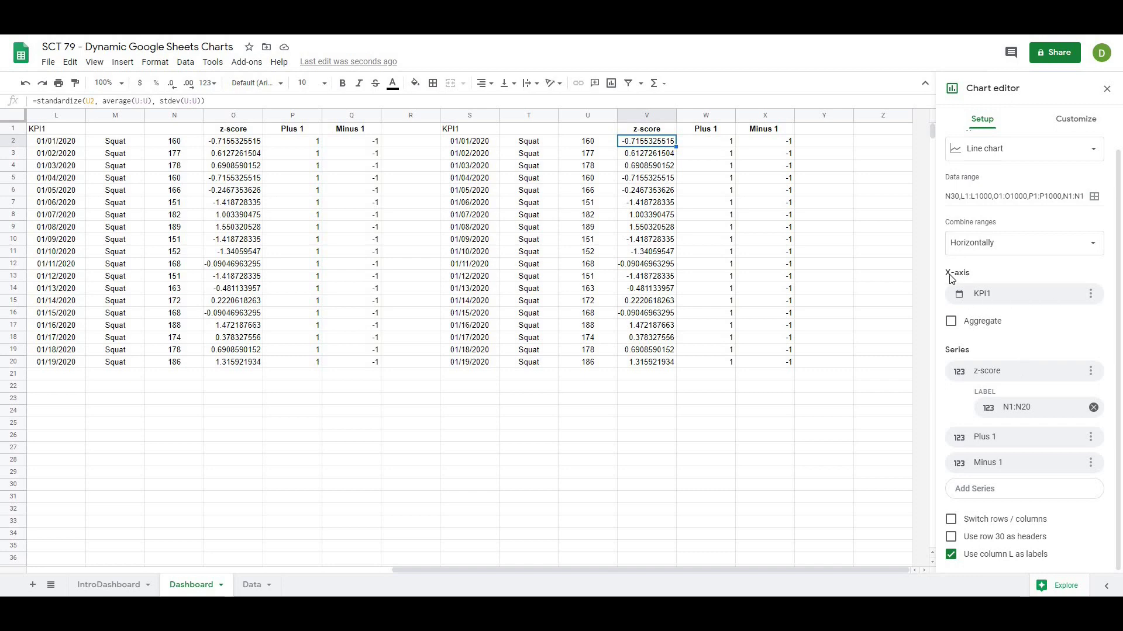
click(1091, 298)
click(1074, 338)
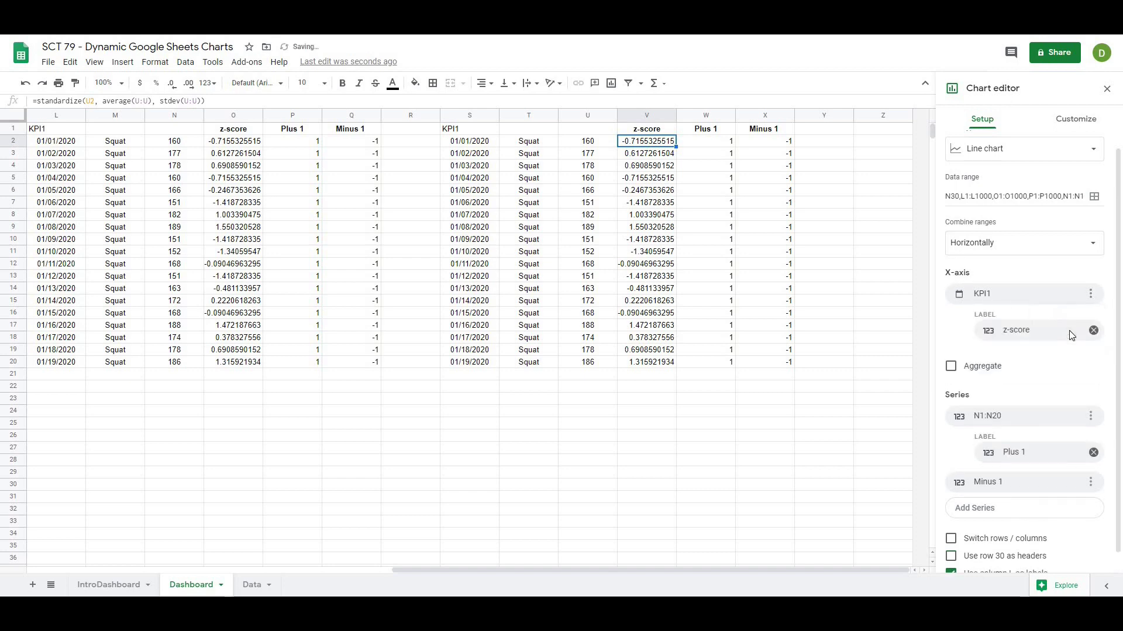
click(1093, 330)
Replace the lower chart's x-axis with column S (Dashboard!S:S) and remove the stray labels attached to it.
click(1090, 294)
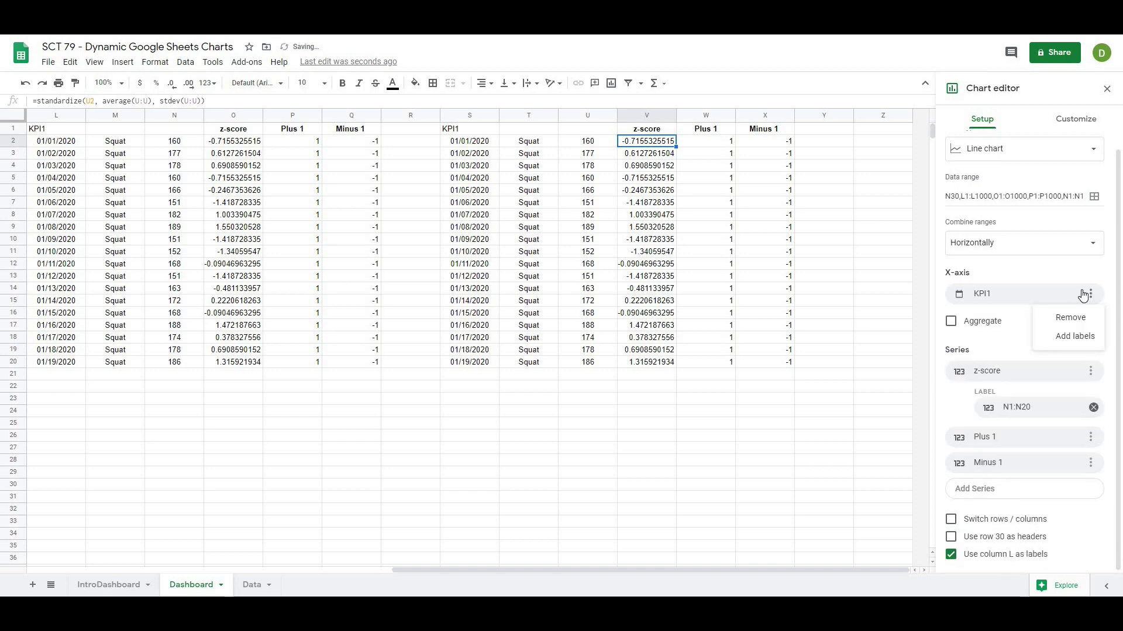
click(1070, 318)
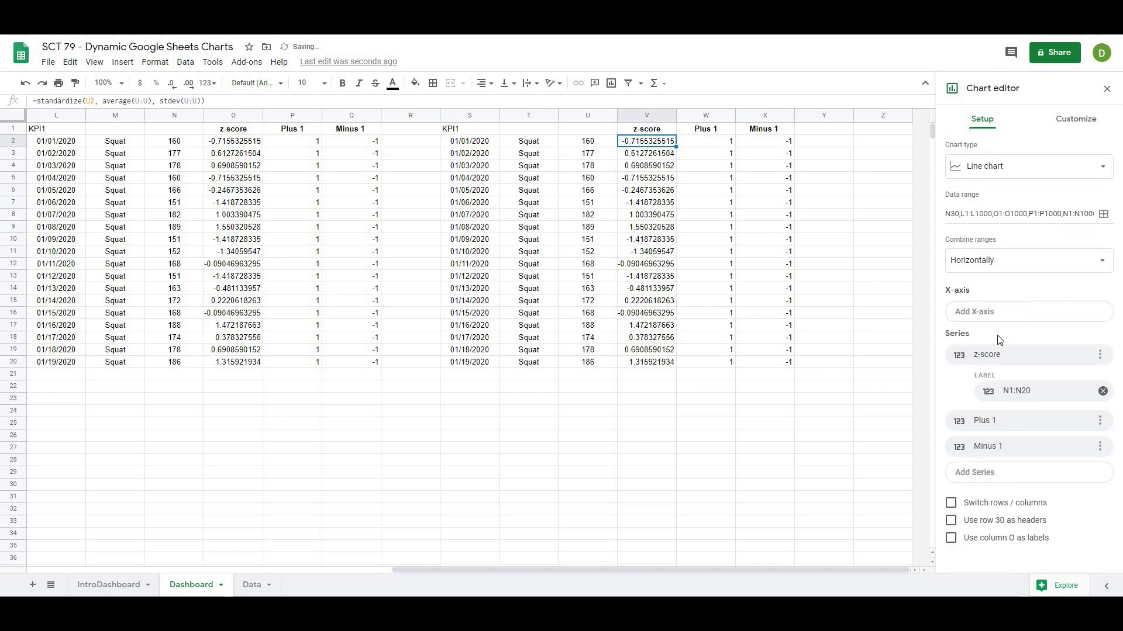
click(991, 312)
click(1069, 338)
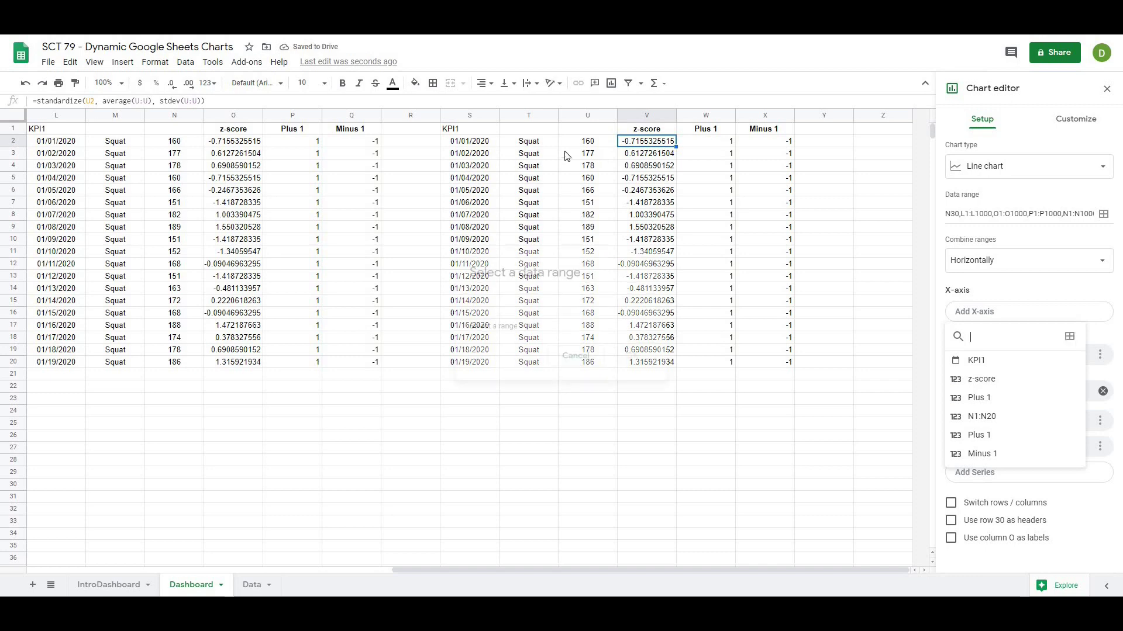
click(469, 115)
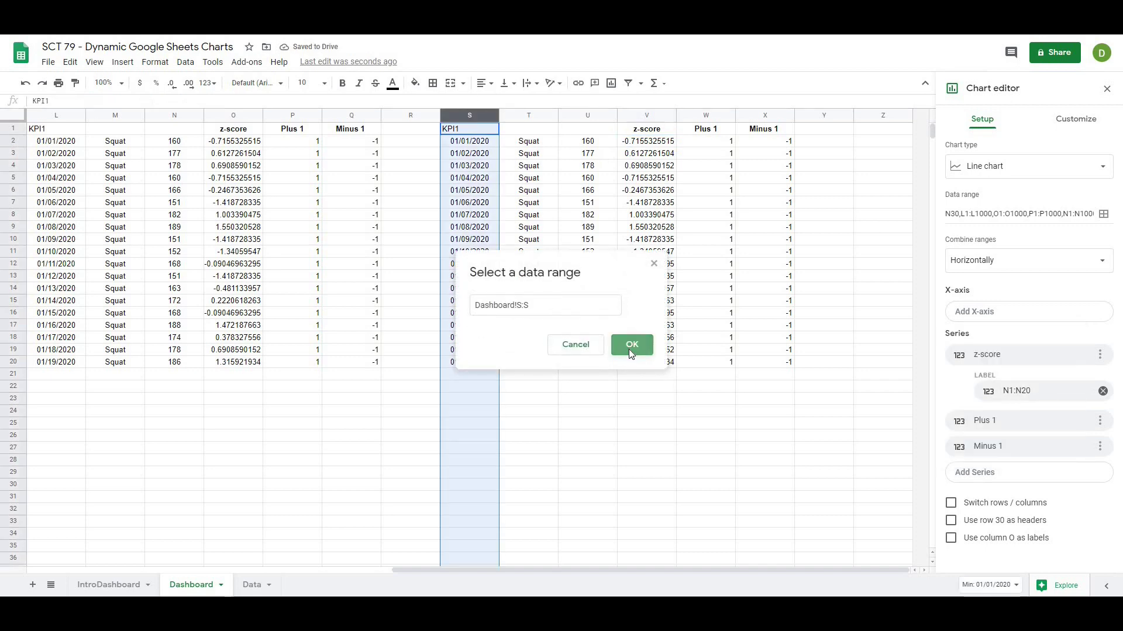
click(631, 345)
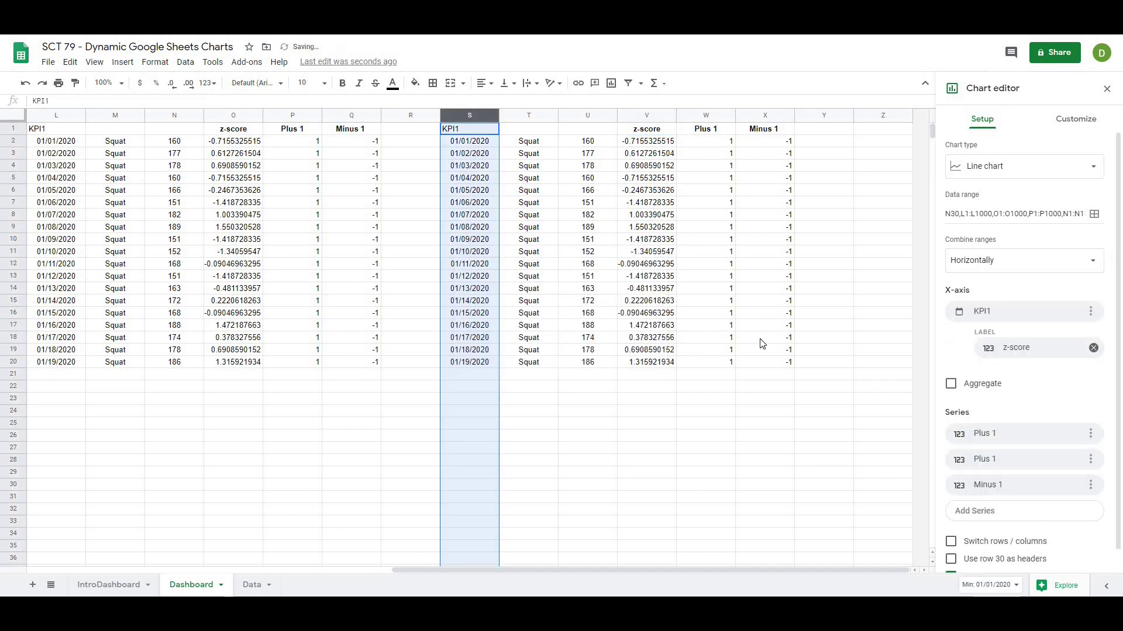
click(1094, 348)
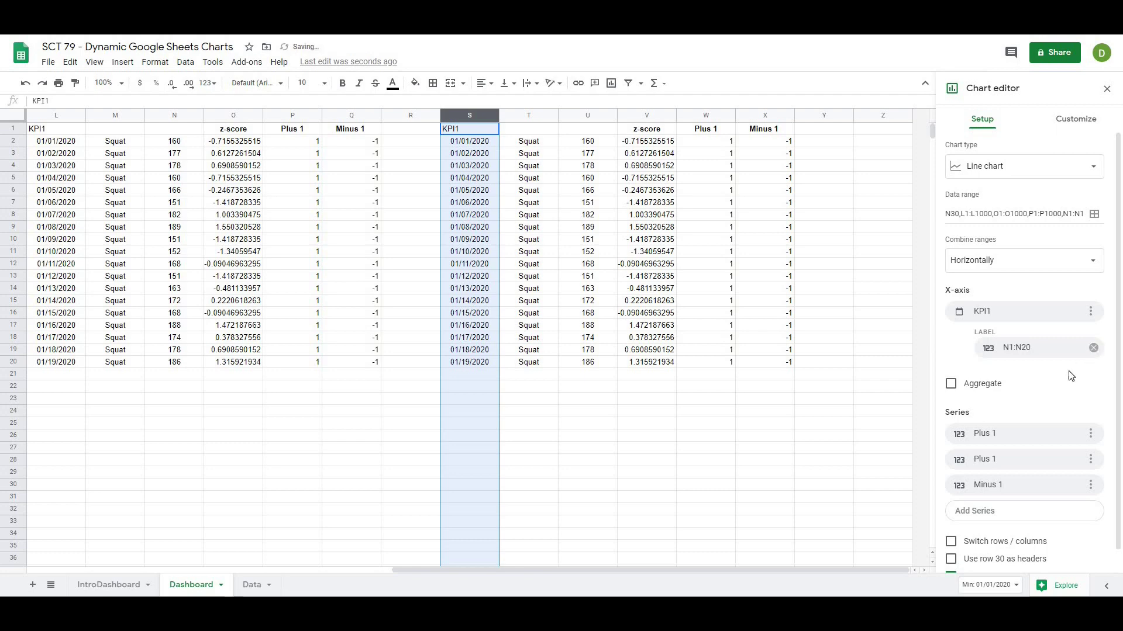
click(1093, 348)
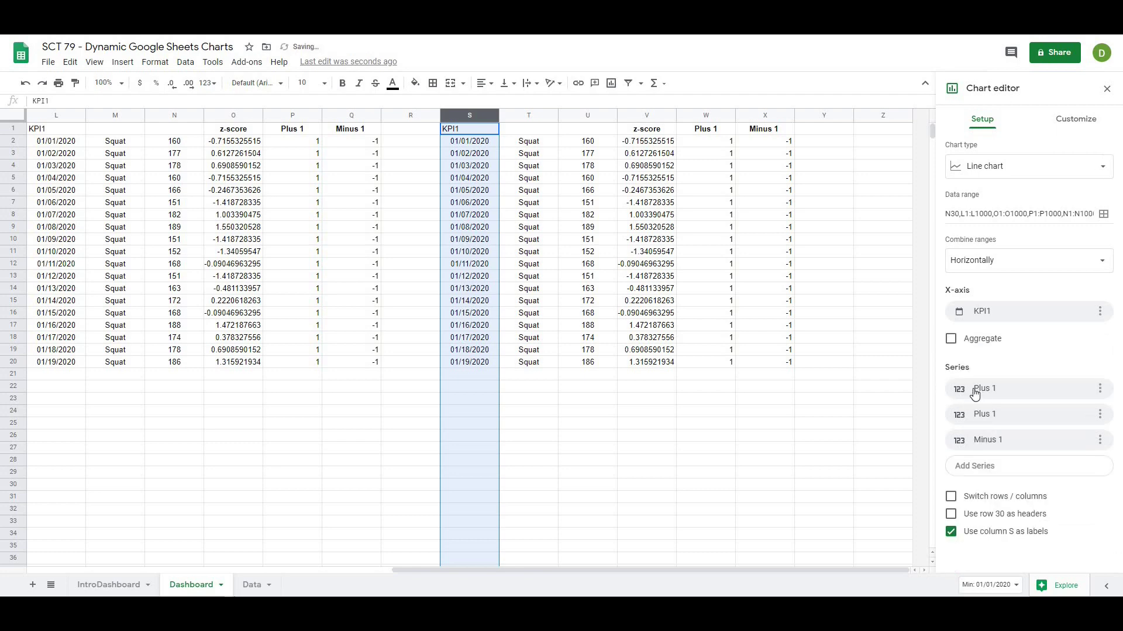
Remove both Plus 1 series and the Minus 1 series from the lower chart.
click(959, 391)
click(966, 394)
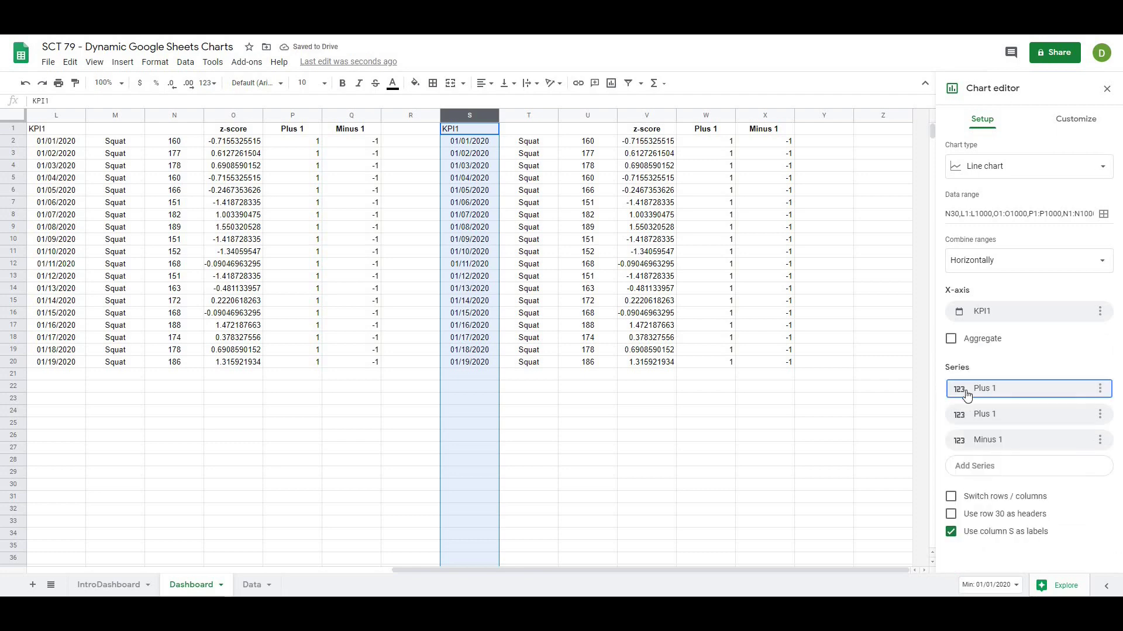
click(1099, 389)
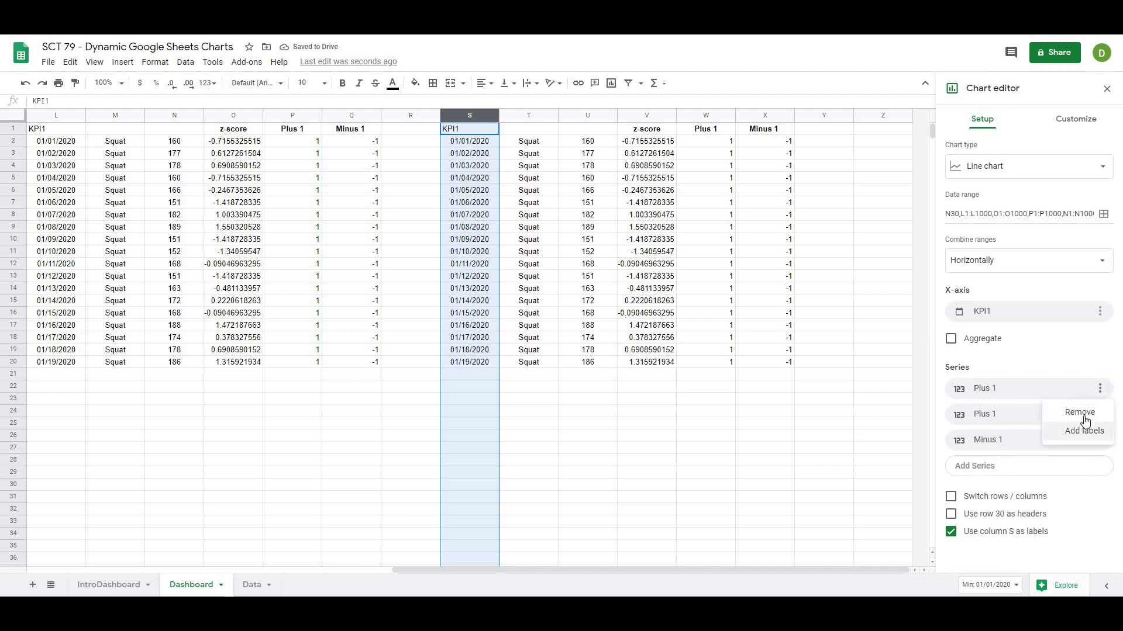
click(1099, 389)
click(1098, 389)
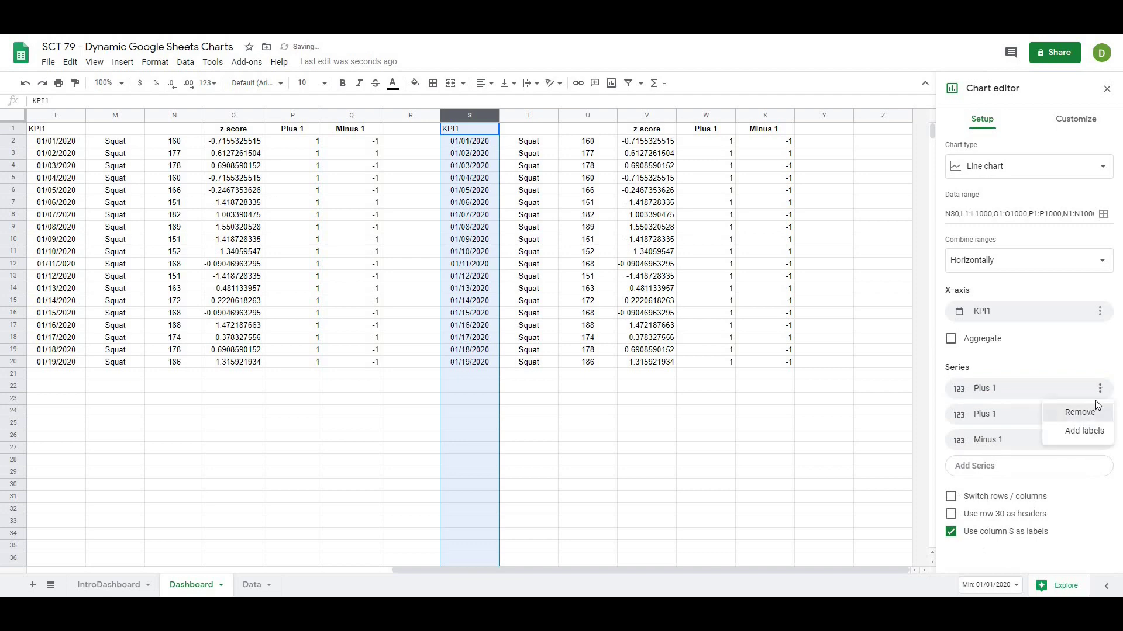
click(1096, 411)
click(1099, 390)
click(1096, 411)
click(1099, 389)
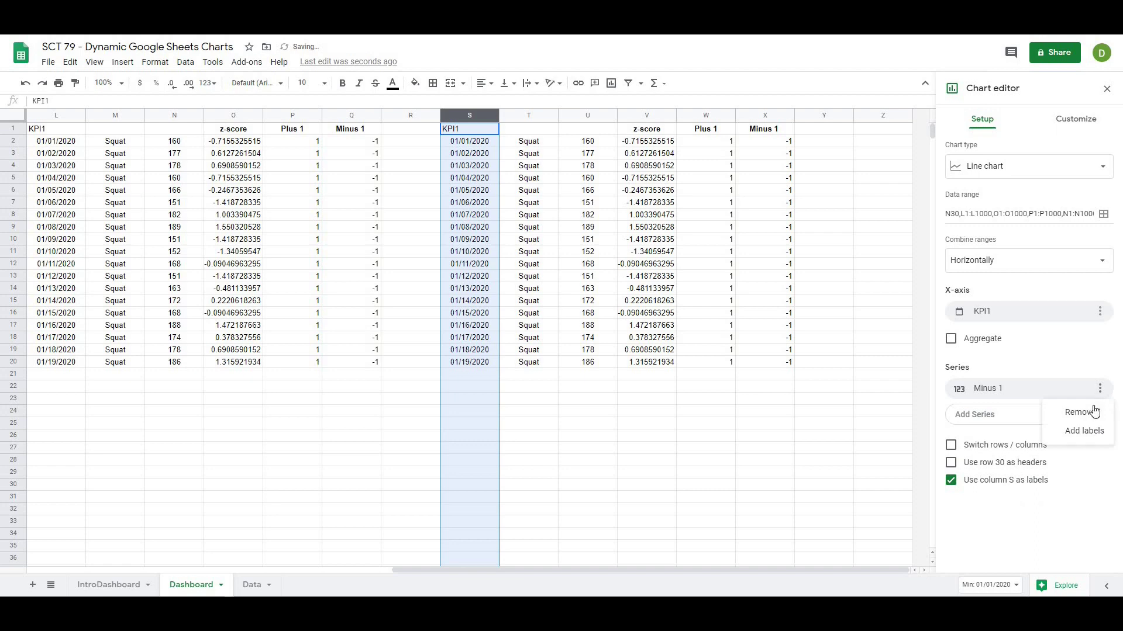
click(1094, 412)
Add the z-score data in column V and the Plus 1 data in column W as series of the lower chart.
click(1044, 389)
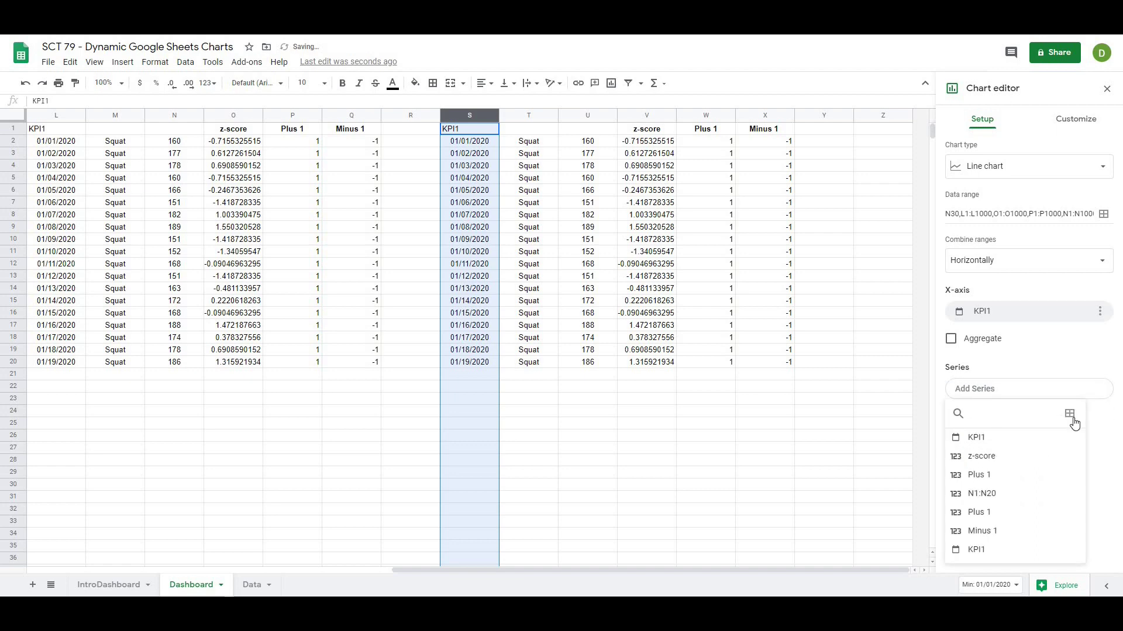
click(1069, 414)
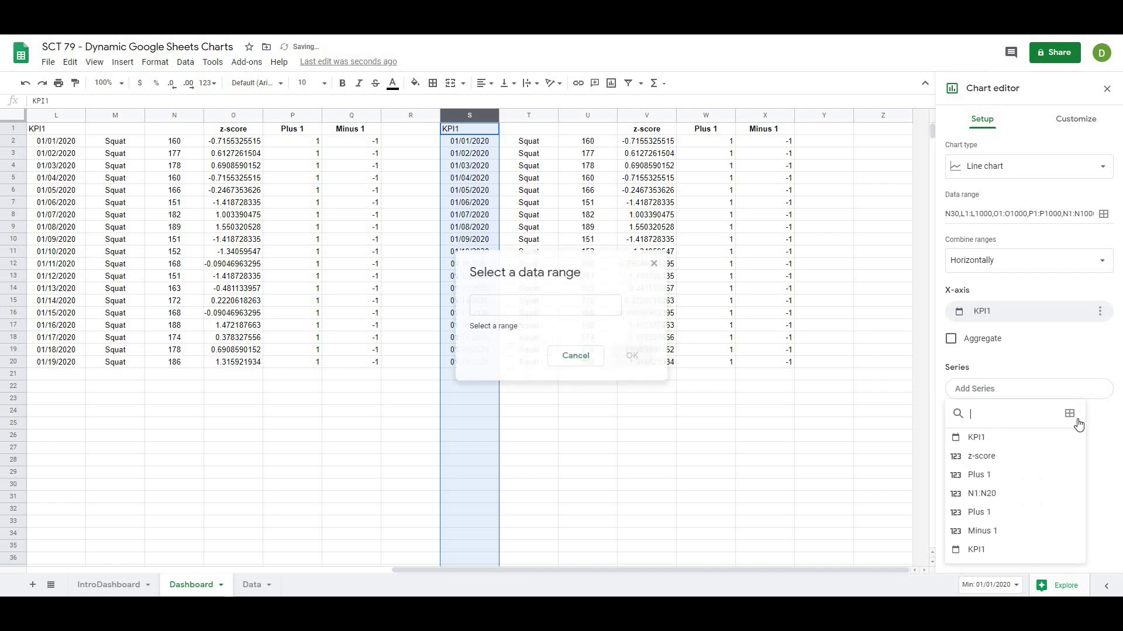
click(650, 116)
click(643, 346)
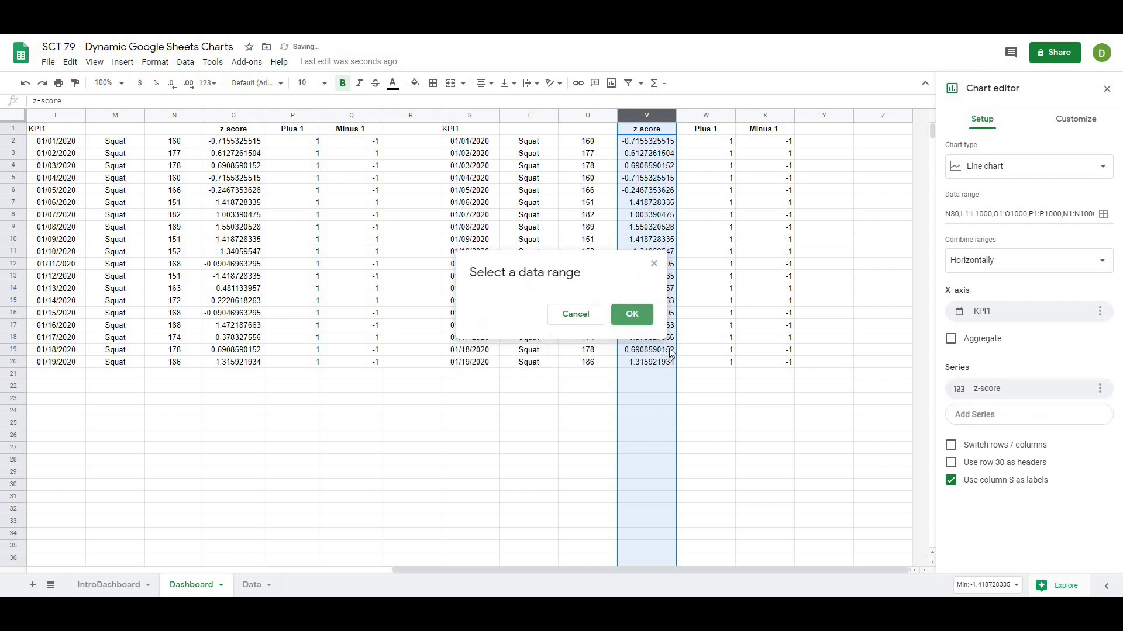
click(976, 415)
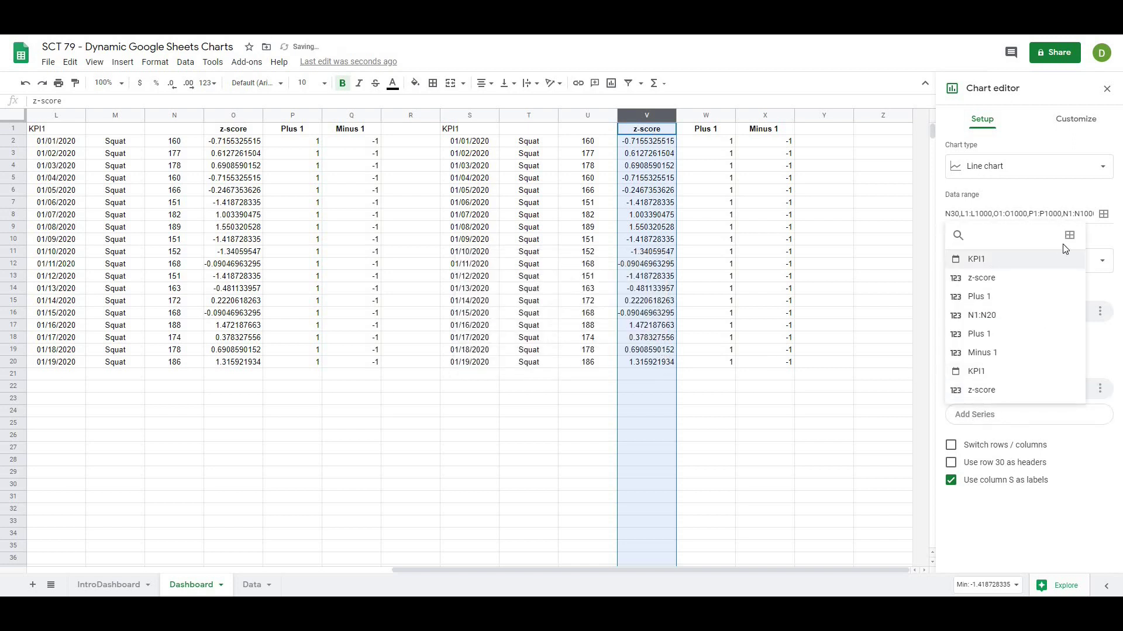
click(1070, 235)
click(706, 116)
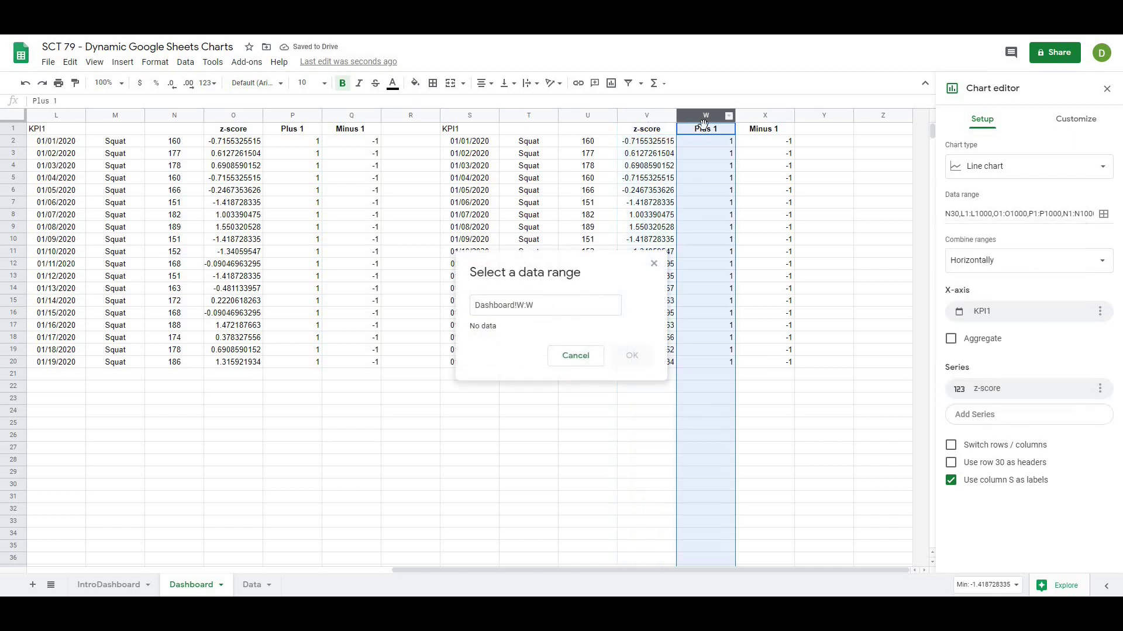
click(631, 355)
Add the Minus 1 data in column X (Dashboard!X:X) as a series of the lower chart.
click(1066, 440)
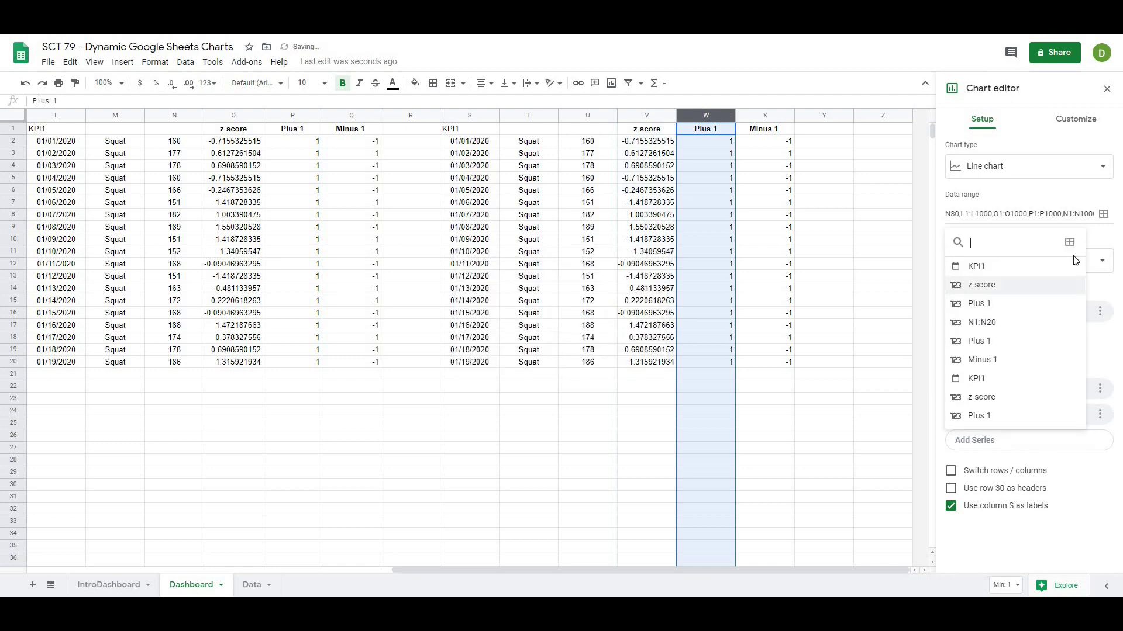
click(1070, 242)
click(770, 116)
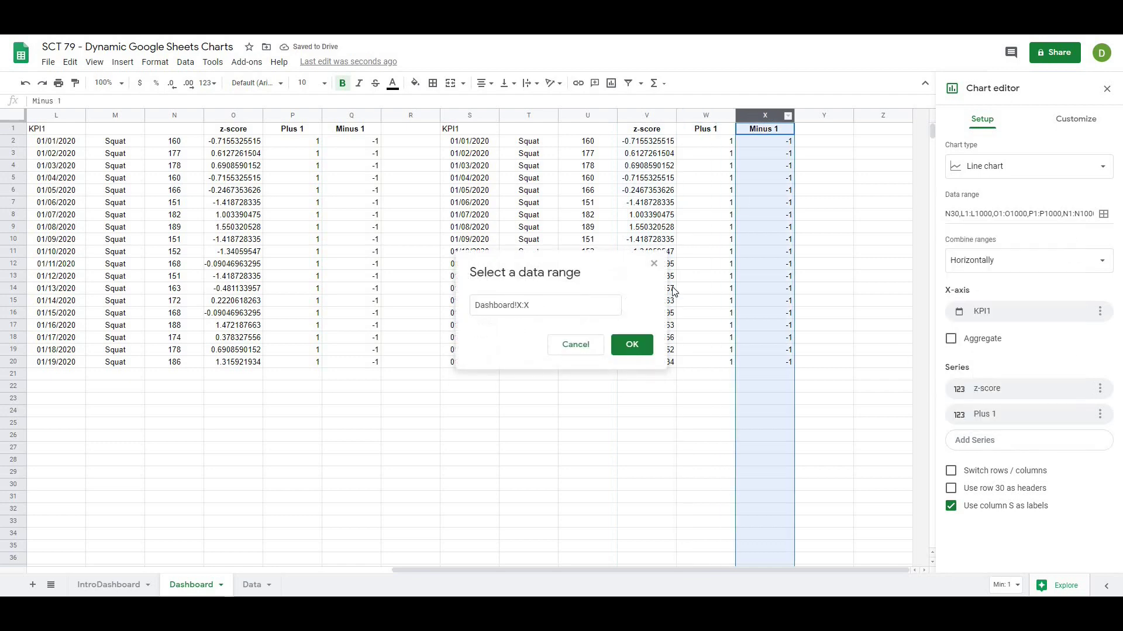
click(631, 356)
Label the lower chart's z-score series with column U (Dashboard!U:U) and close the chart editor.
click(1100, 388)
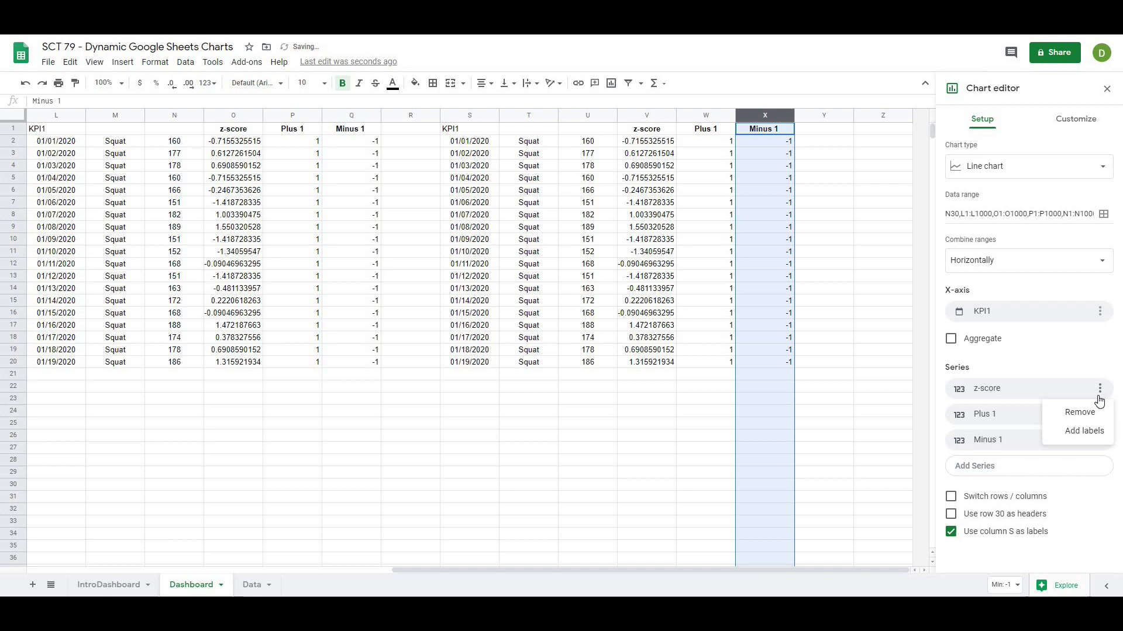
click(1087, 432)
click(993, 431)
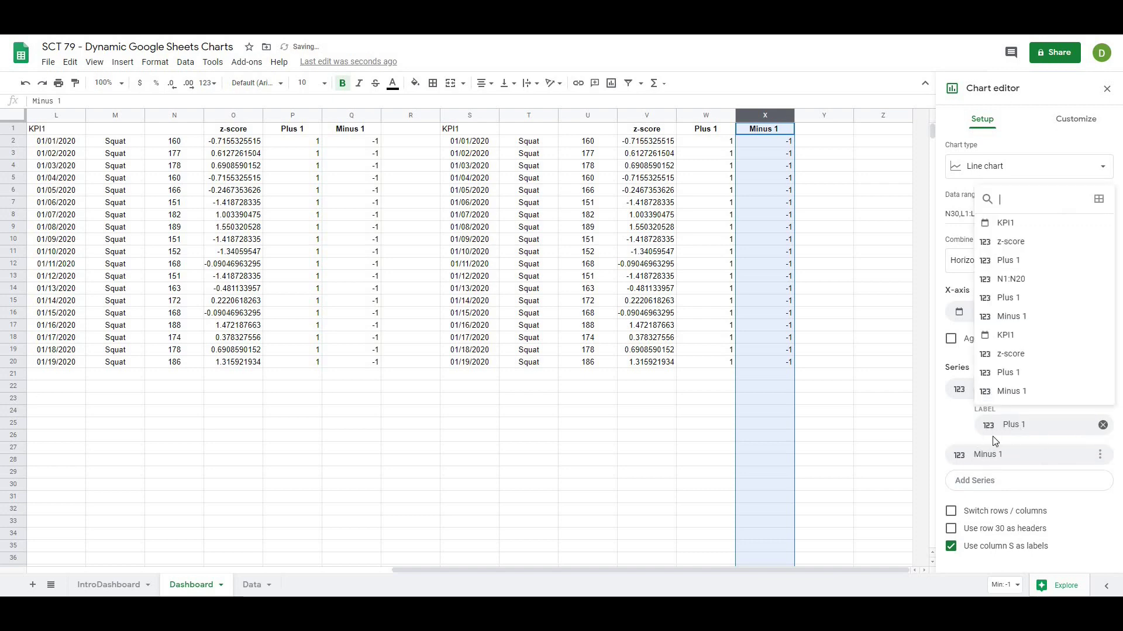
click(1051, 424)
click(1048, 426)
click(1039, 436)
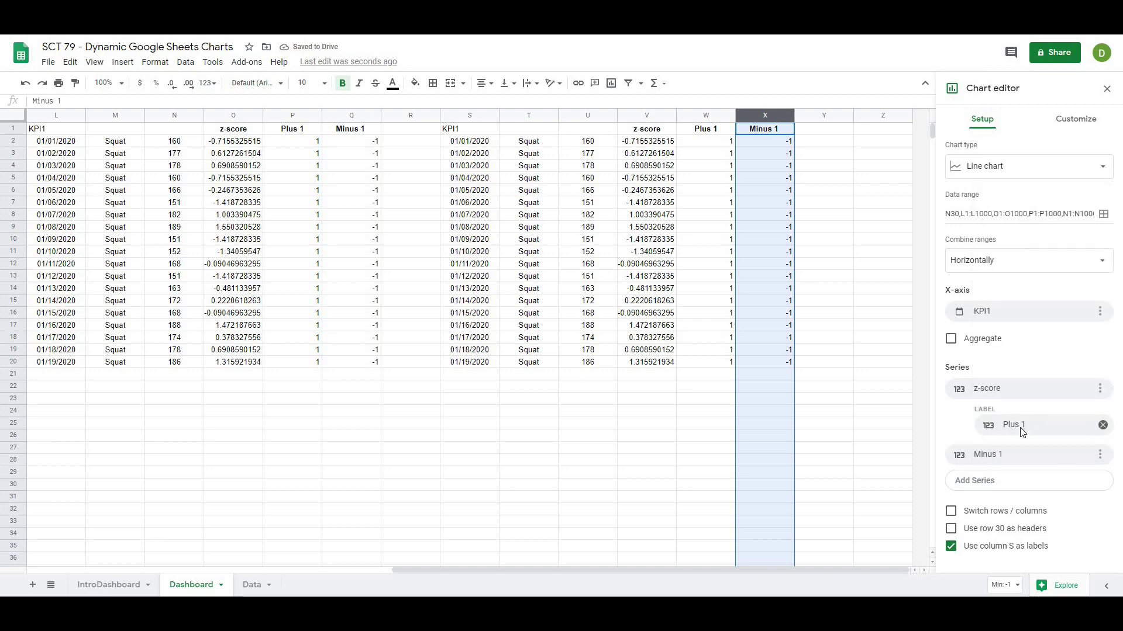
click(1022, 431)
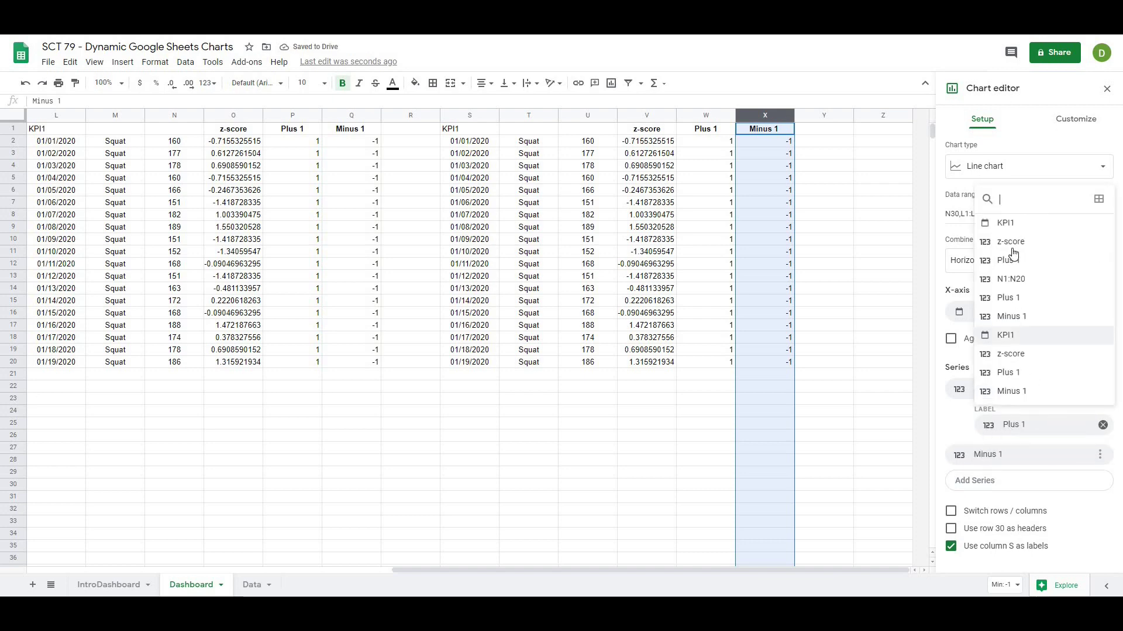
click(1098, 198)
click(593, 121)
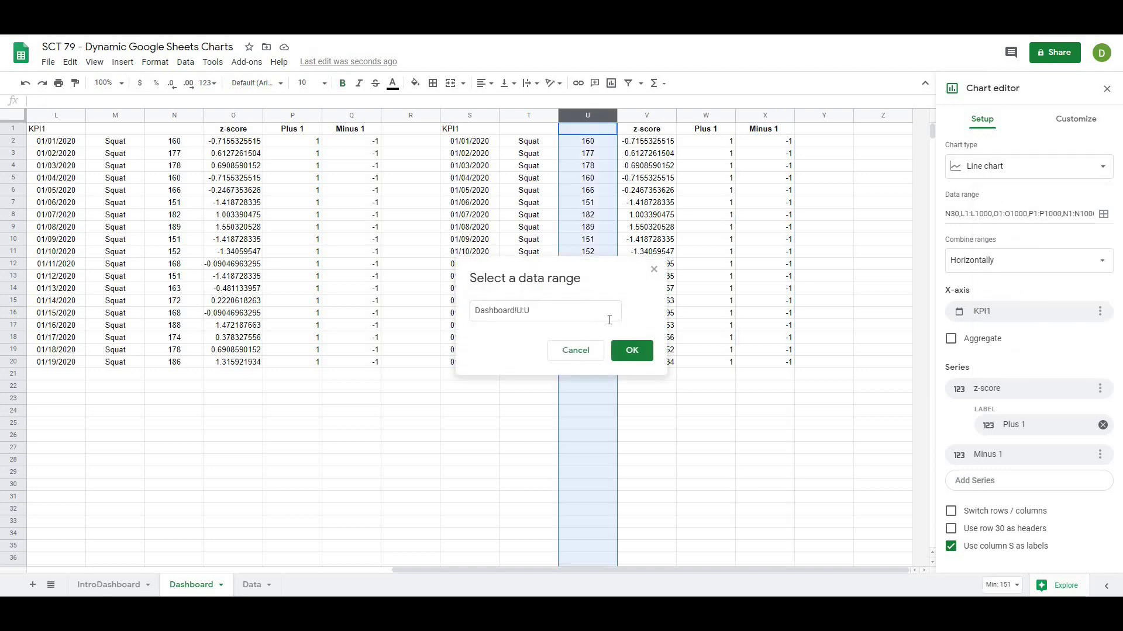
click(633, 352)
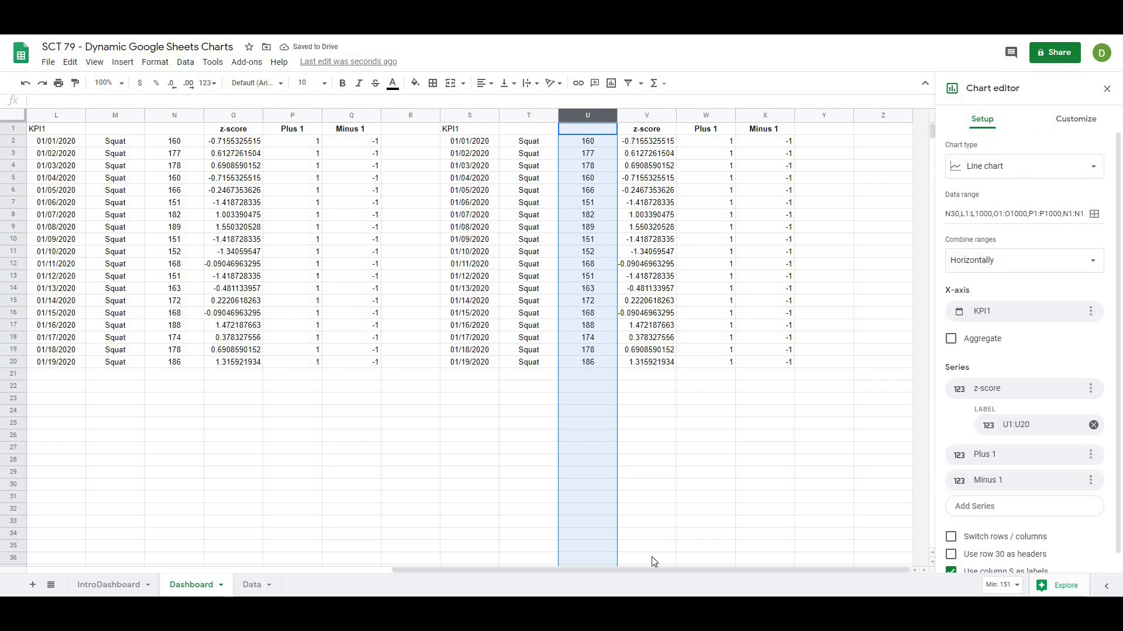
drag(644, 571, 337, 567)
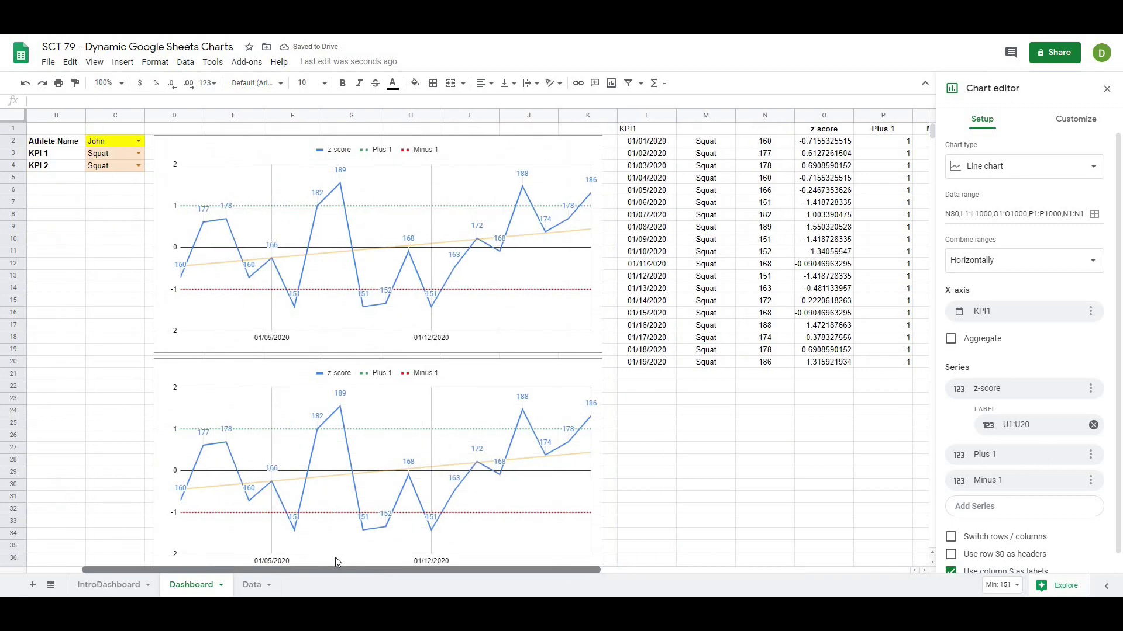
click(1107, 89)
click(772, 448)
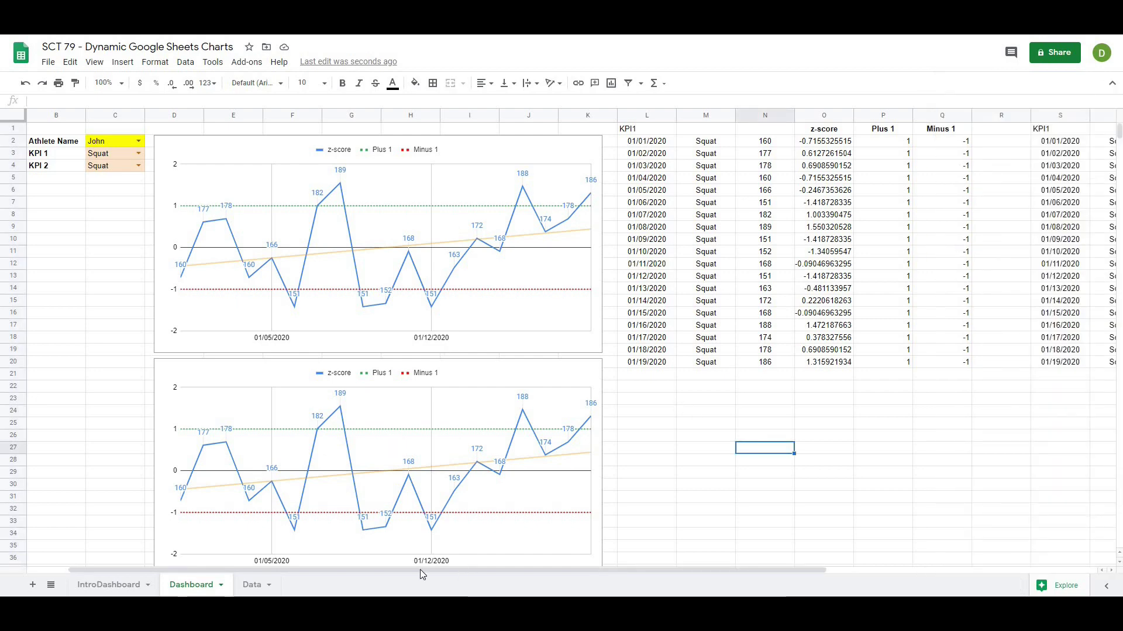
Test the KPI dropdowns by setting both KPI 1 and KPI 2 to CMJ.
drag(421, 571, 380, 570)
click(198, 153)
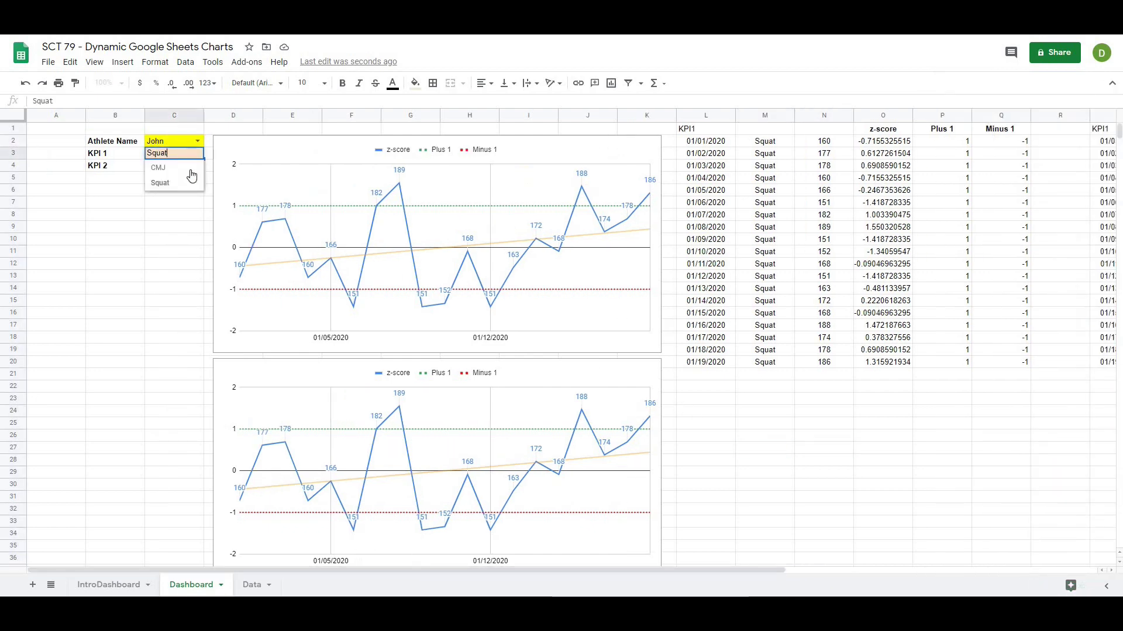
click(188, 168)
click(198, 166)
click(187, 193)
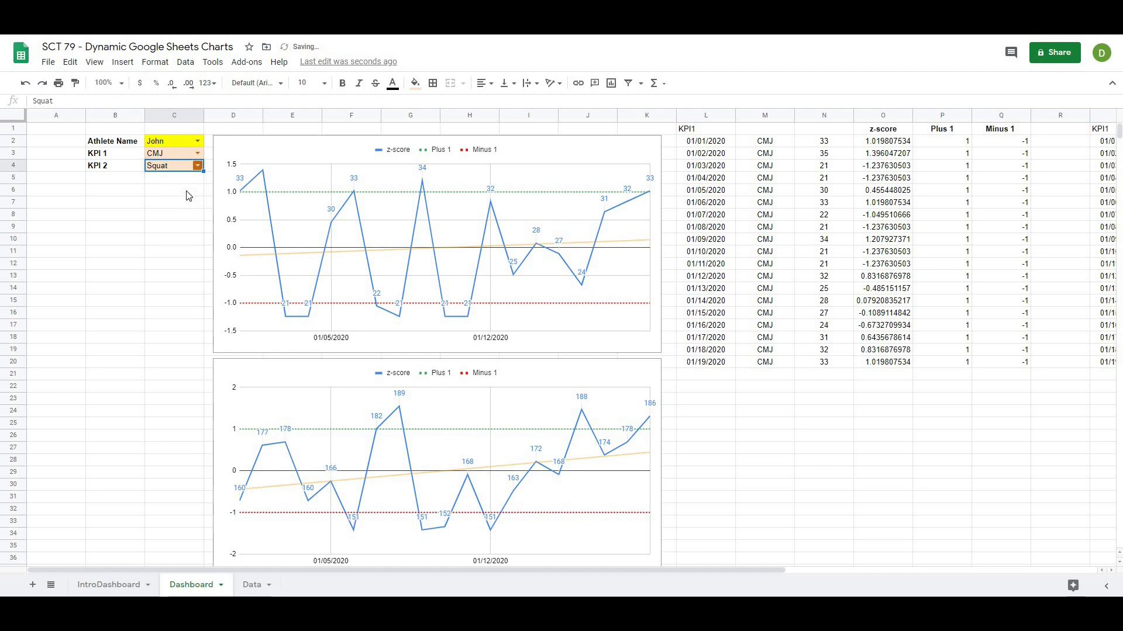
double_click(180, 166)
key(Escape)
click(198, 166)
click(184, 180)
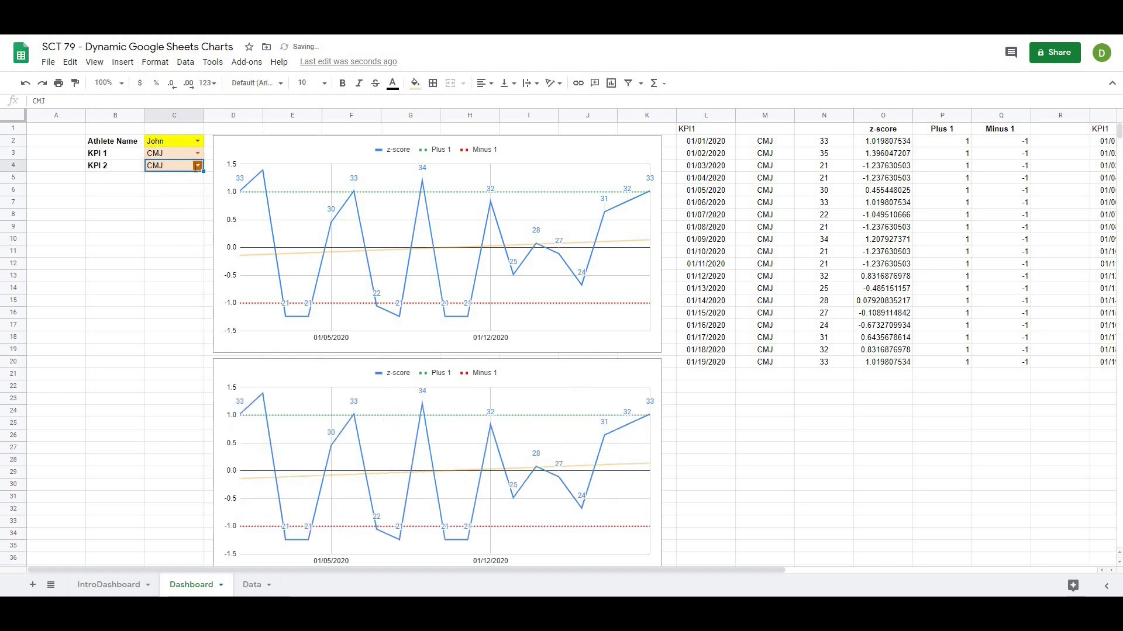
Set KPI 2 to Squat, and switch KPI 1 to Squat and back to CMJ.
click(198, 167)
click(174, 196)
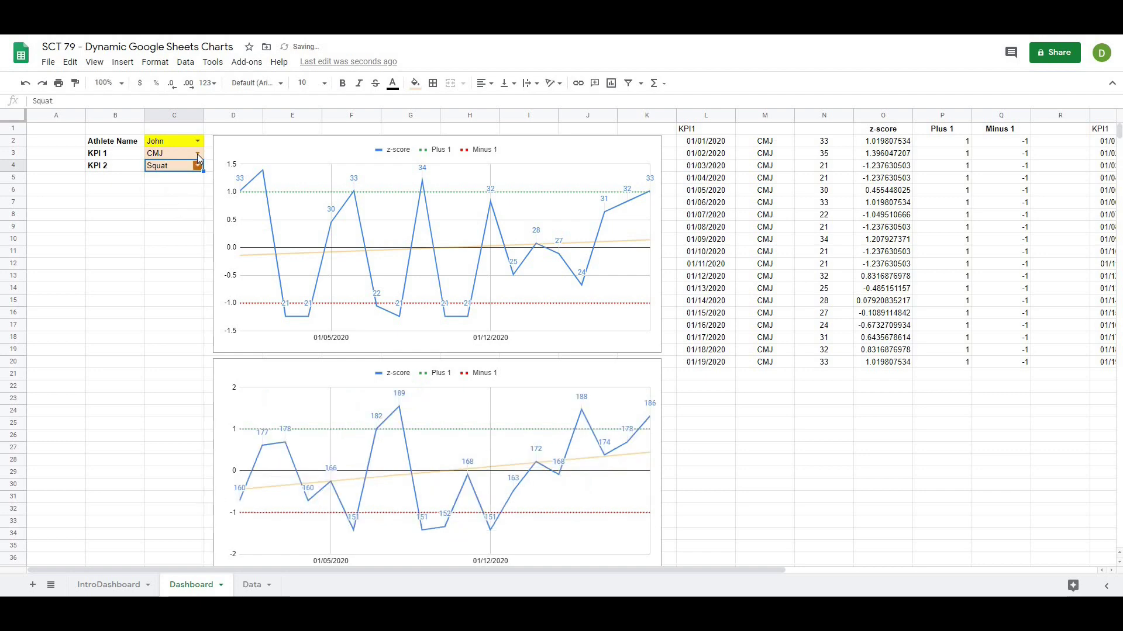
click(198, 153)
click(188, 183)
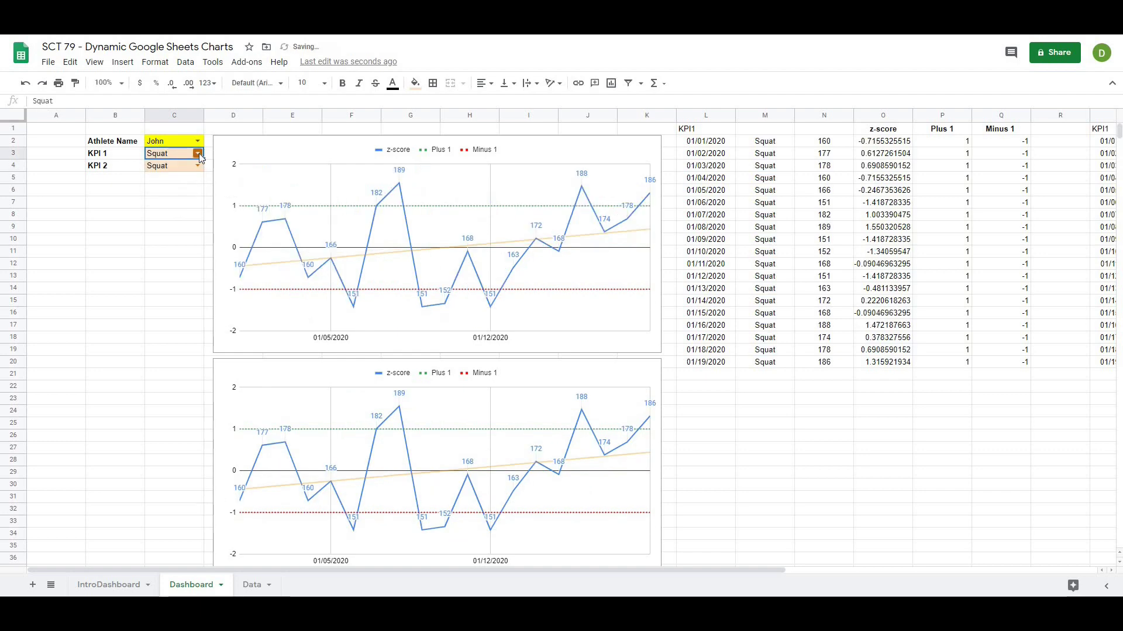
click(199, 153)
click(175, 169)
Switch the Athlete Name dropdown in C2 to the other athlete in the list.
click(199, 147)
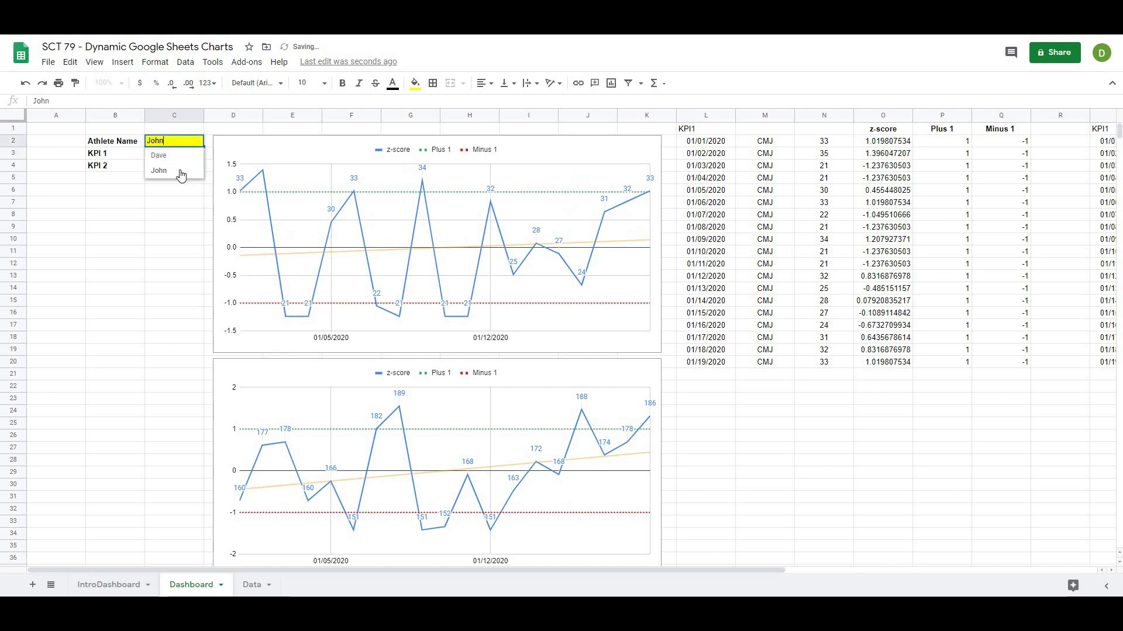
click(158, 165)
click(111, 288)
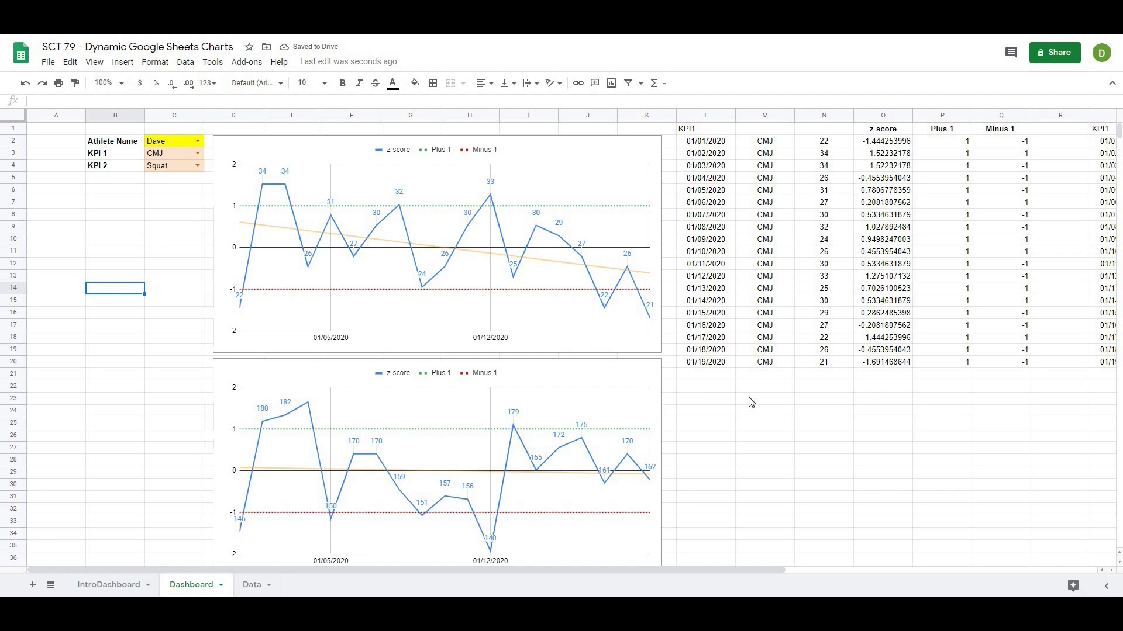
Examine the two filtered KPI data blocks in columns L to Q and S to X.
click(742, 426)
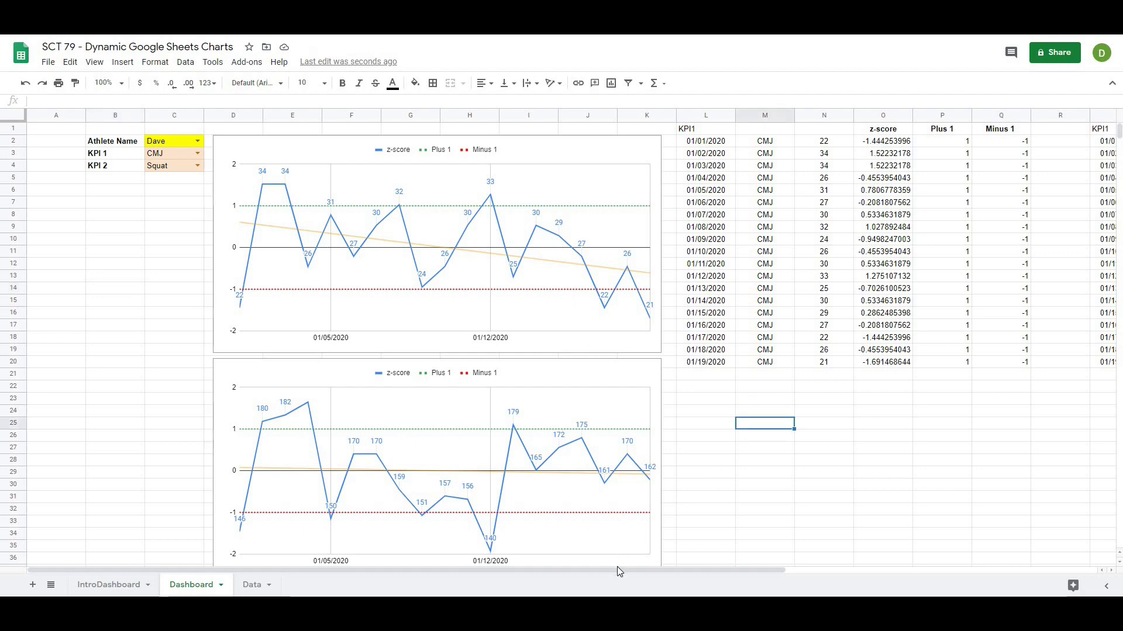
scroll(538, 567, right, 3)
scroll(539, 569, left, 3)
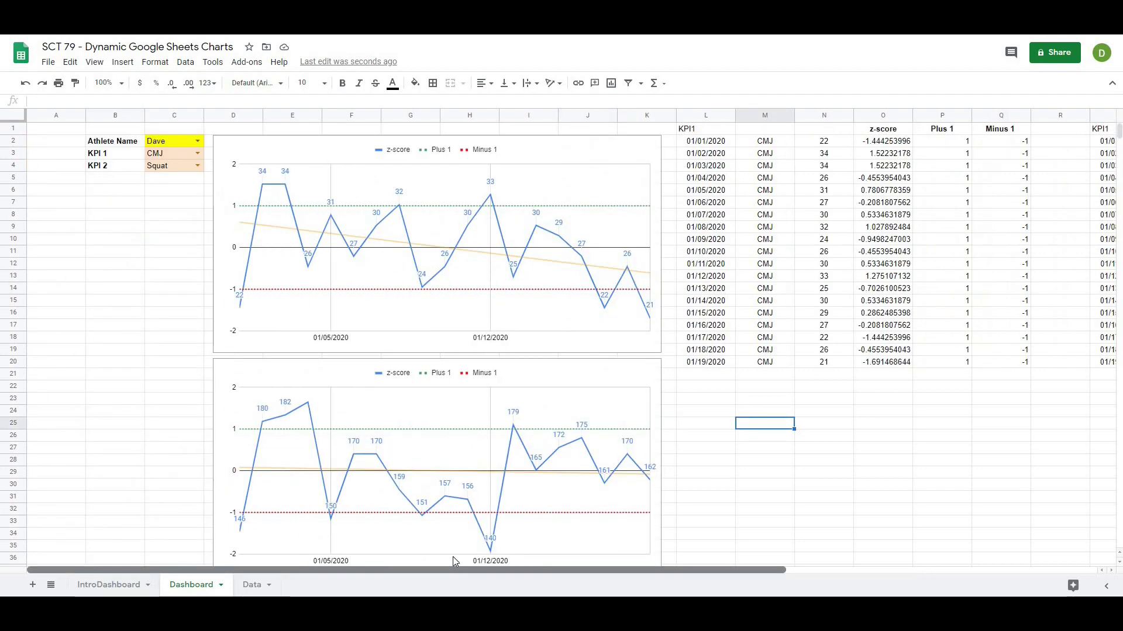
scroll(819, 534, right, 8)
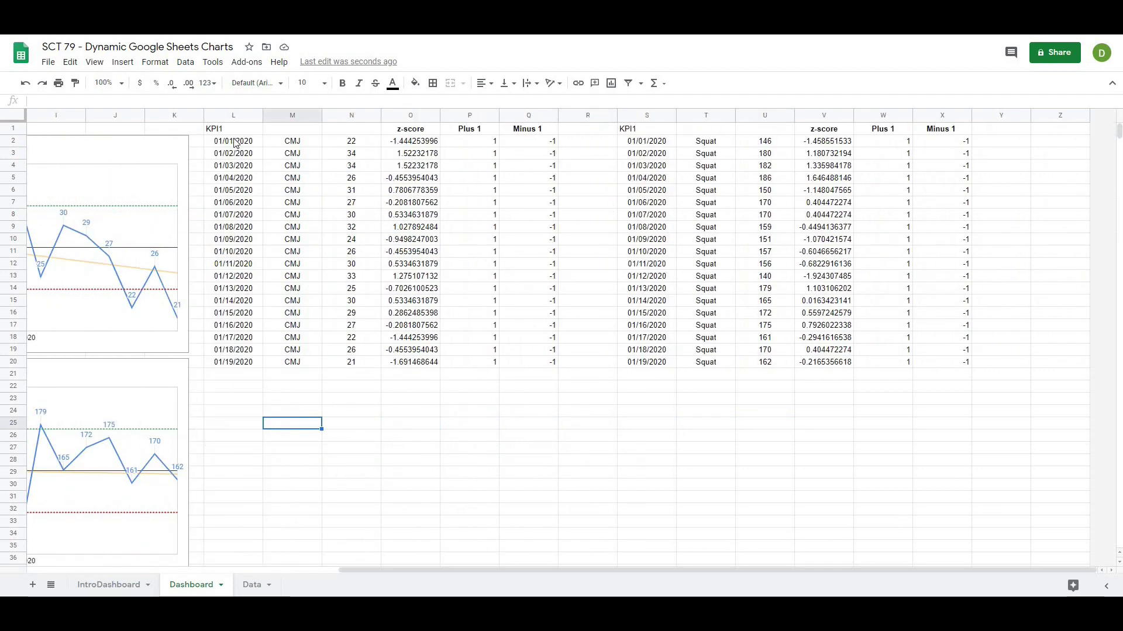
drag(252, 168, 531, 365)
click(349, 253)
click(729, 217)
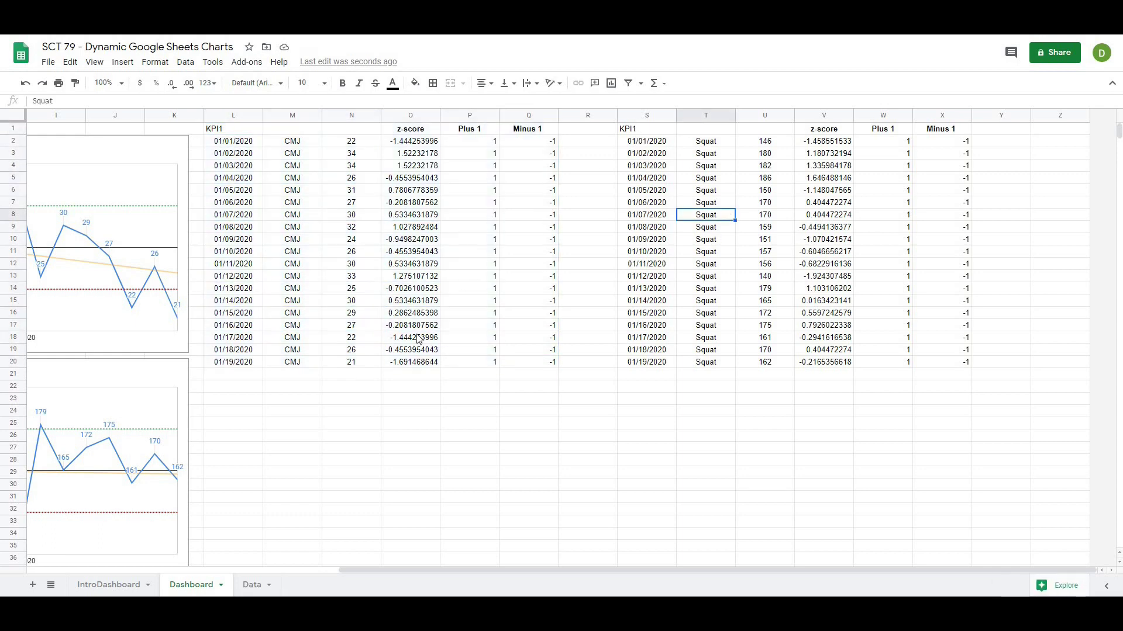
click(375, 399)
Try to hide the chart data columns L to X on the dashboard.
drag(412, 576, 205, 567)
drag(583, 128, 1109, 96)
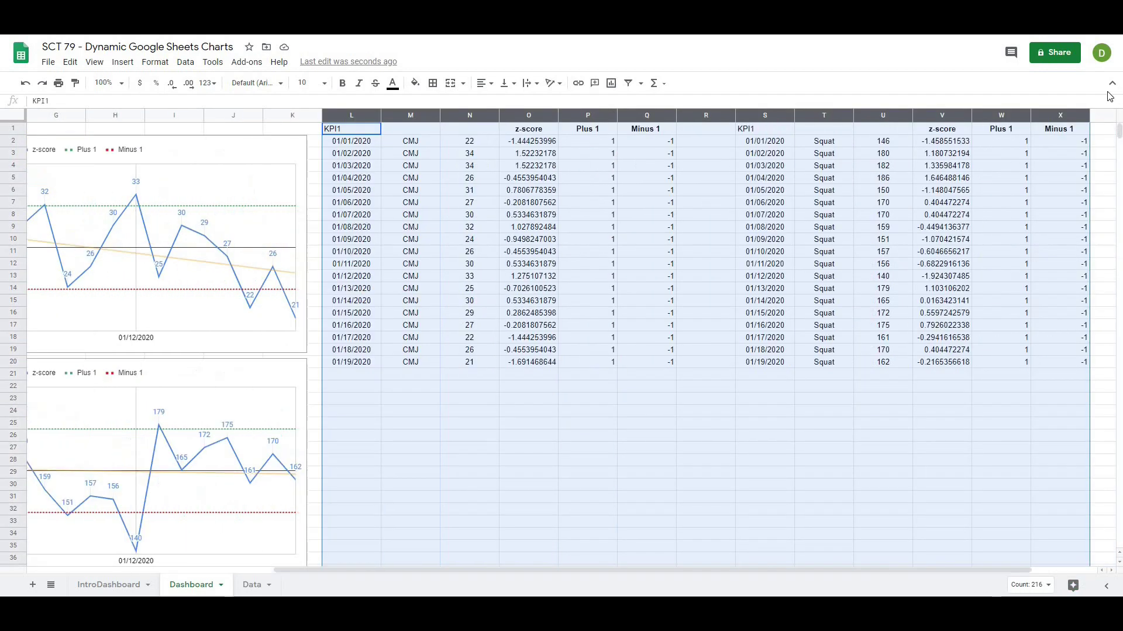
right_click(1052, 115)
click(883, 239)
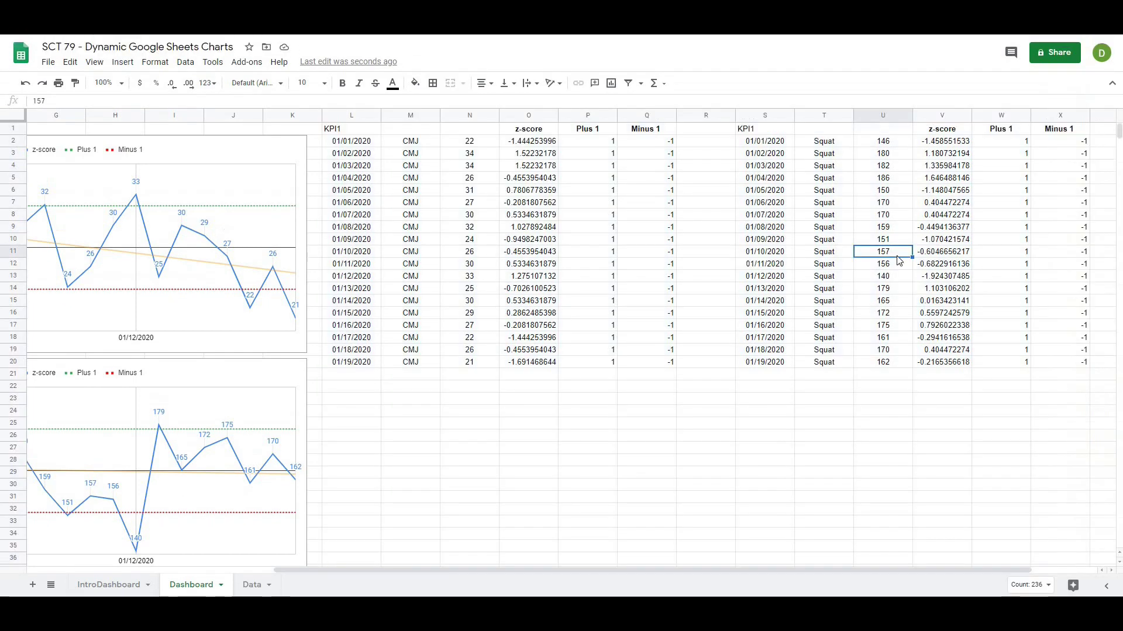
drag(753, 571, 817, 571)
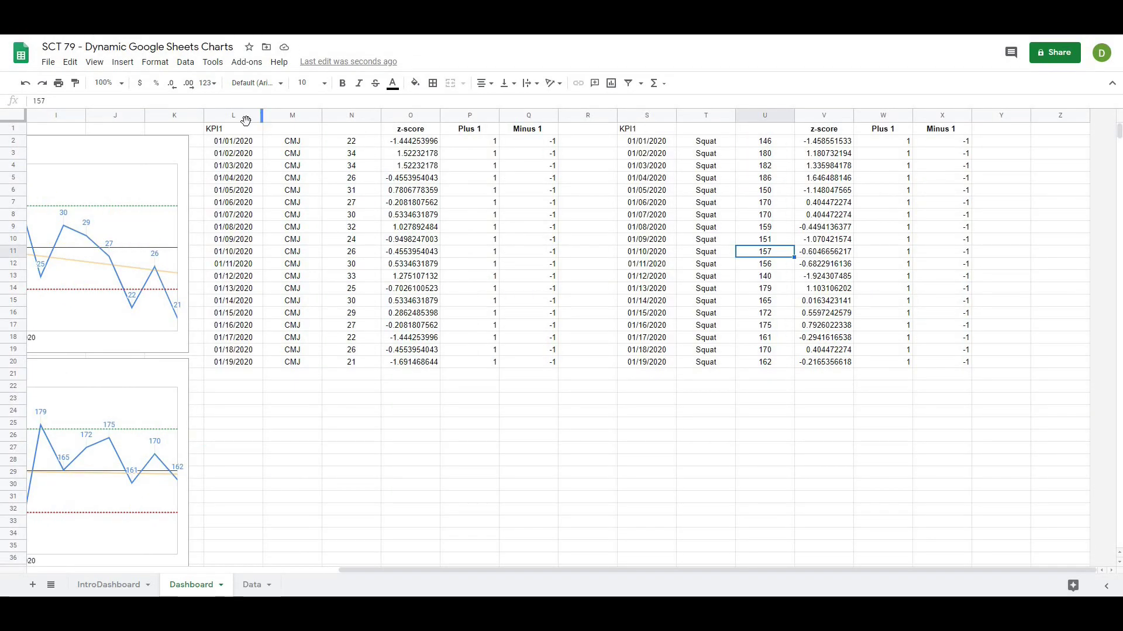
drag(233, 116, 953, 113)
right_click(952, 113)
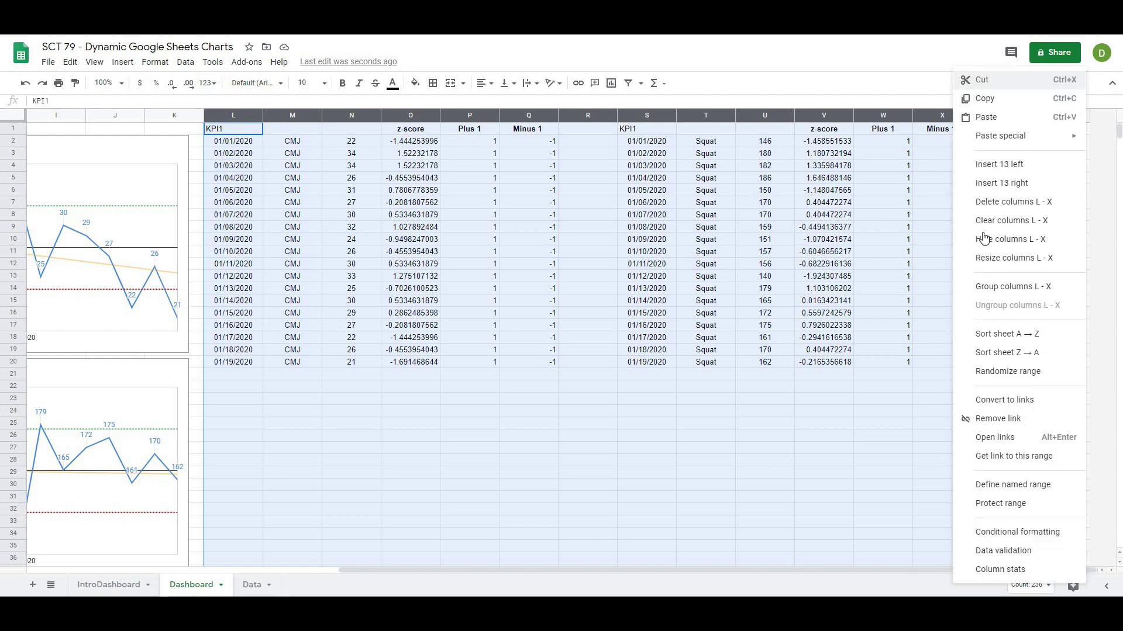
click(982, 239)
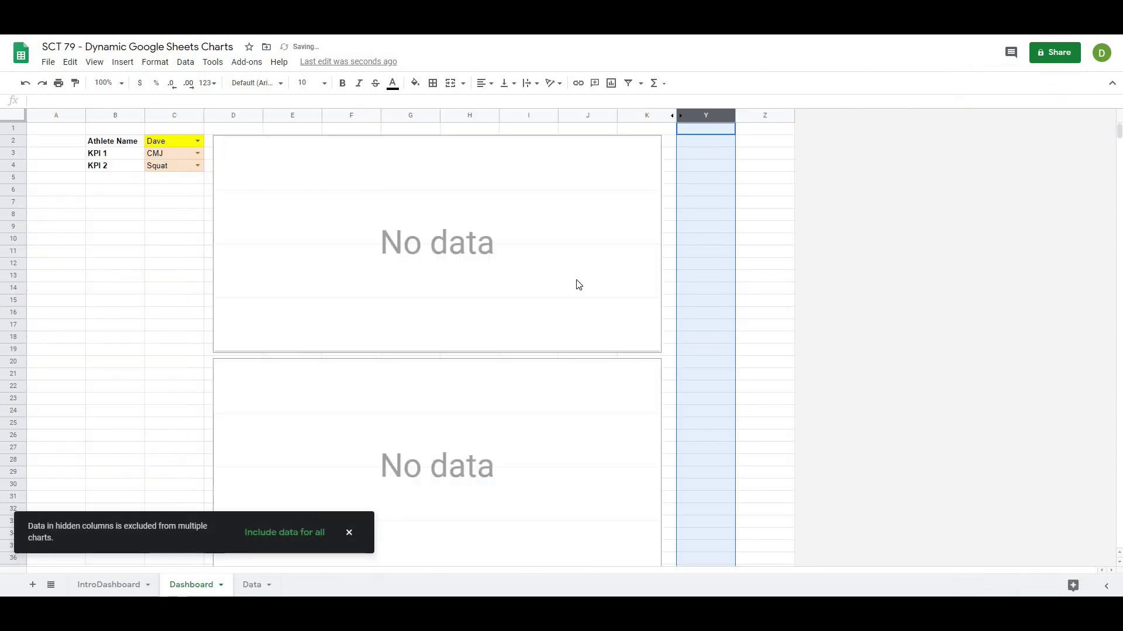
key(ctrl+z)
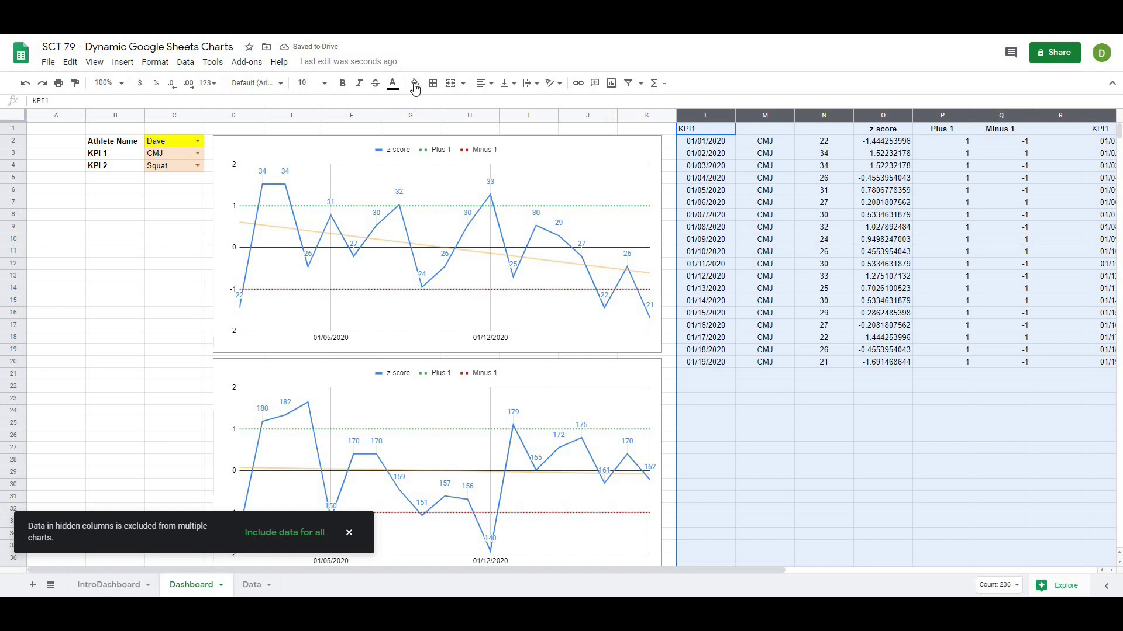
Change the text colour of the chart data columns L to X to white and check the sheet.
click(392, 84)
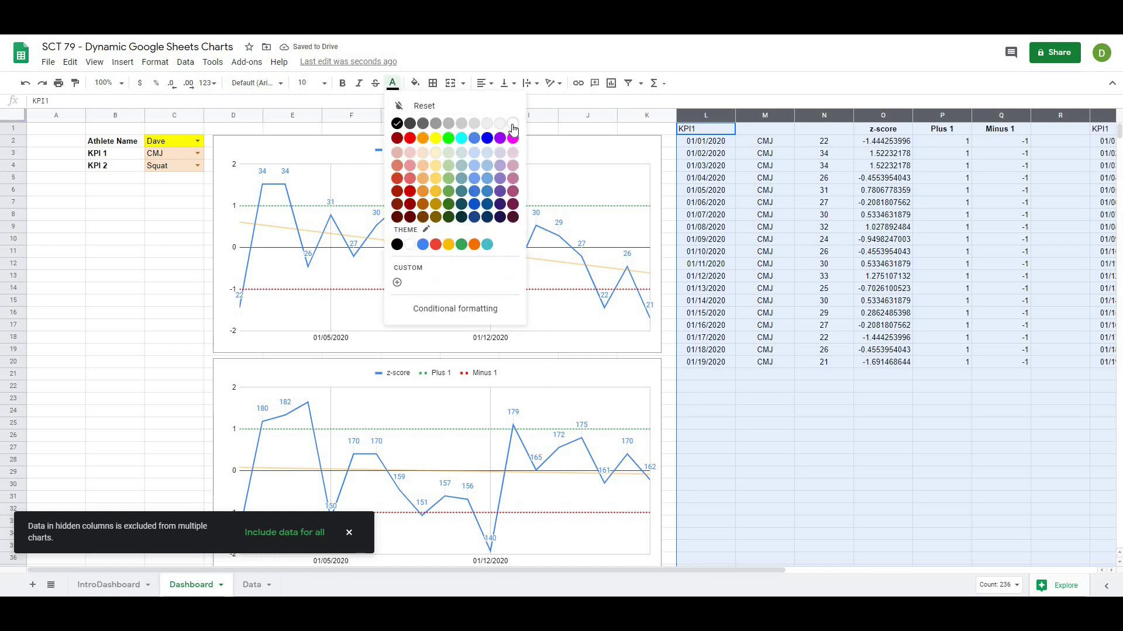
click(512, 123)
click(802, 364)
scroll(649, 481, down, 5)
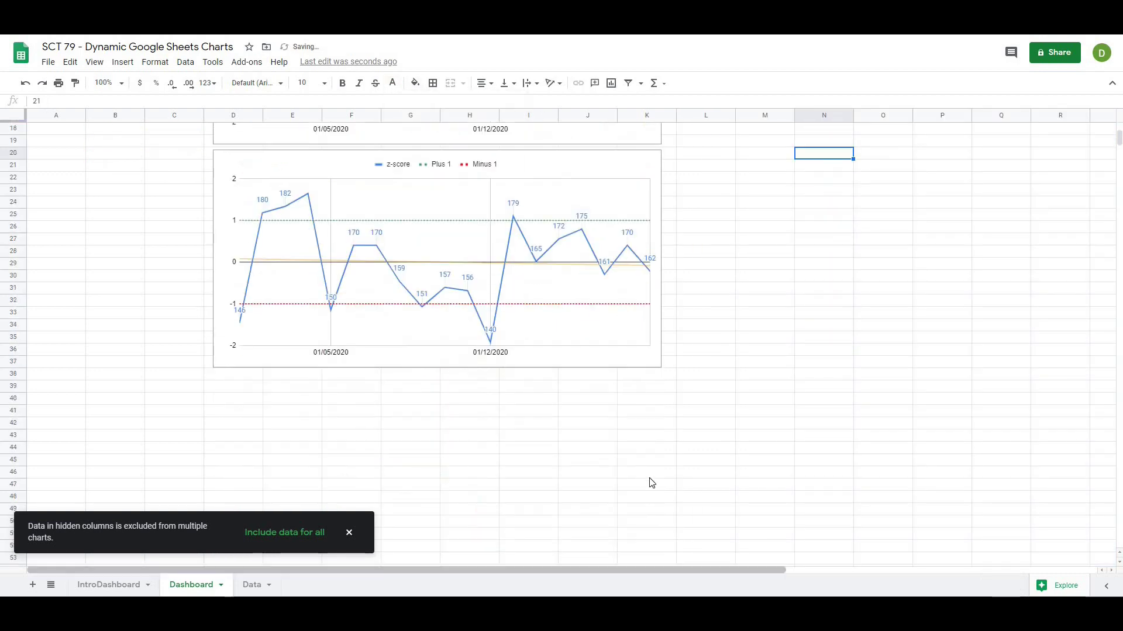
scroll(656, 481, up, 5)
click(151, 229)
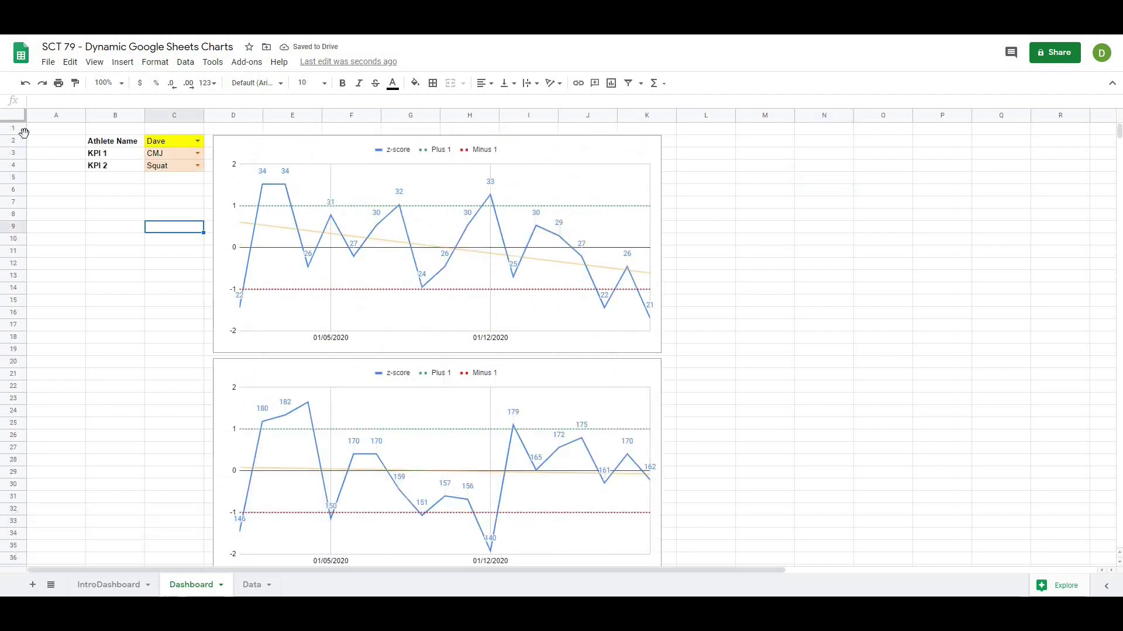
Turn off the gridlines on the Dashboard sheet.
click(94, 63)
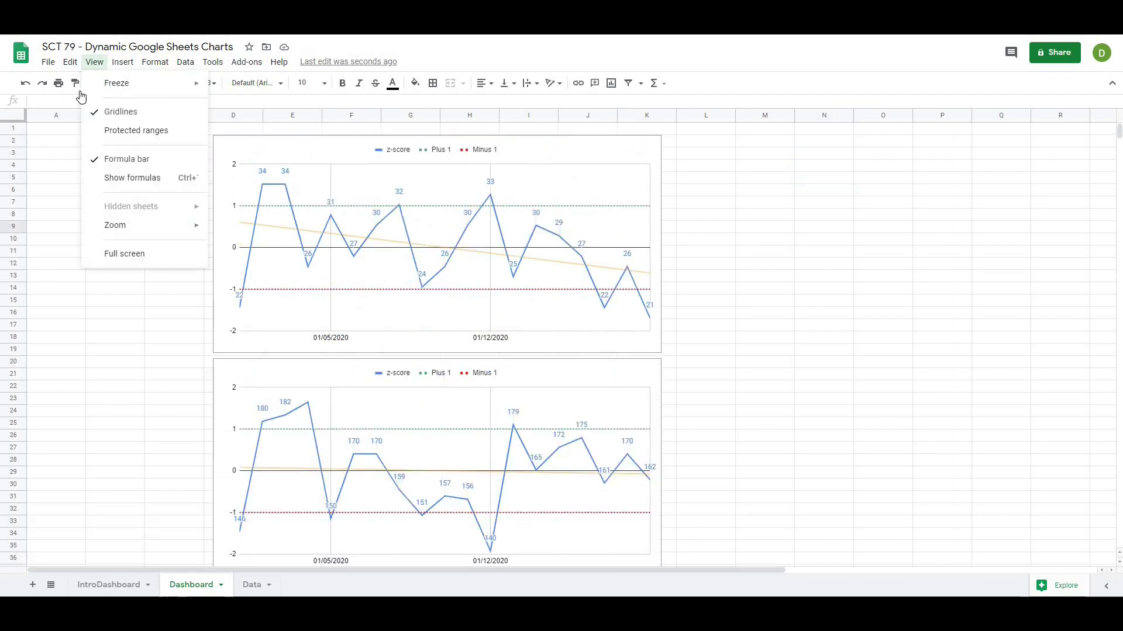
click(92, 113)
click(94, 310)
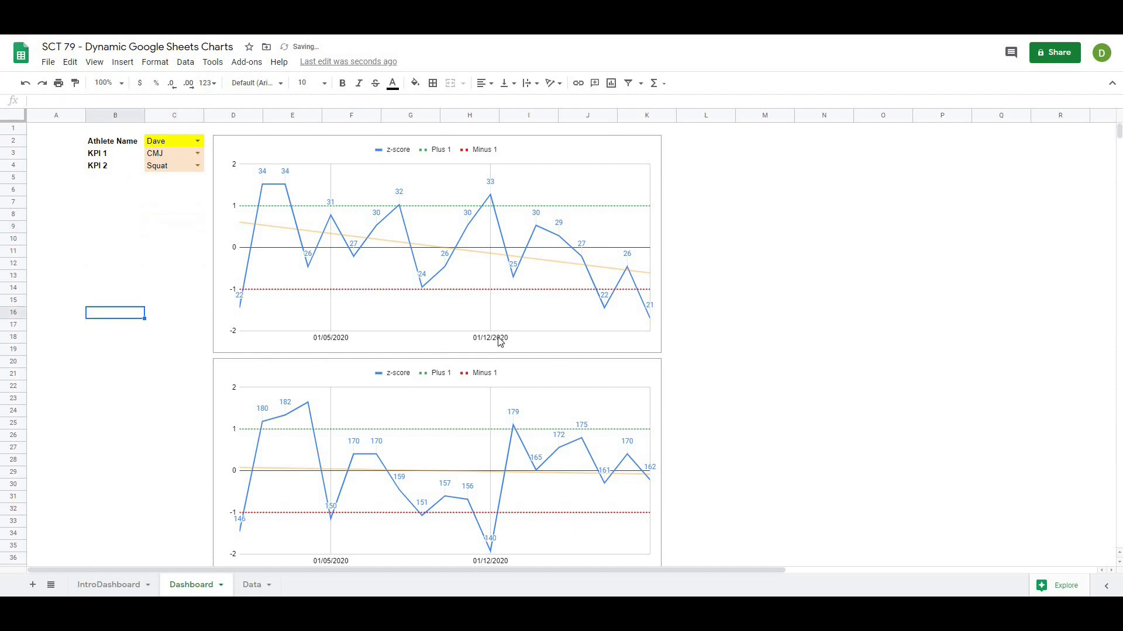
Move the lower chart beside the upper one, aligned with its top edge, and narrow it to end in column Q.
click(314, 378)
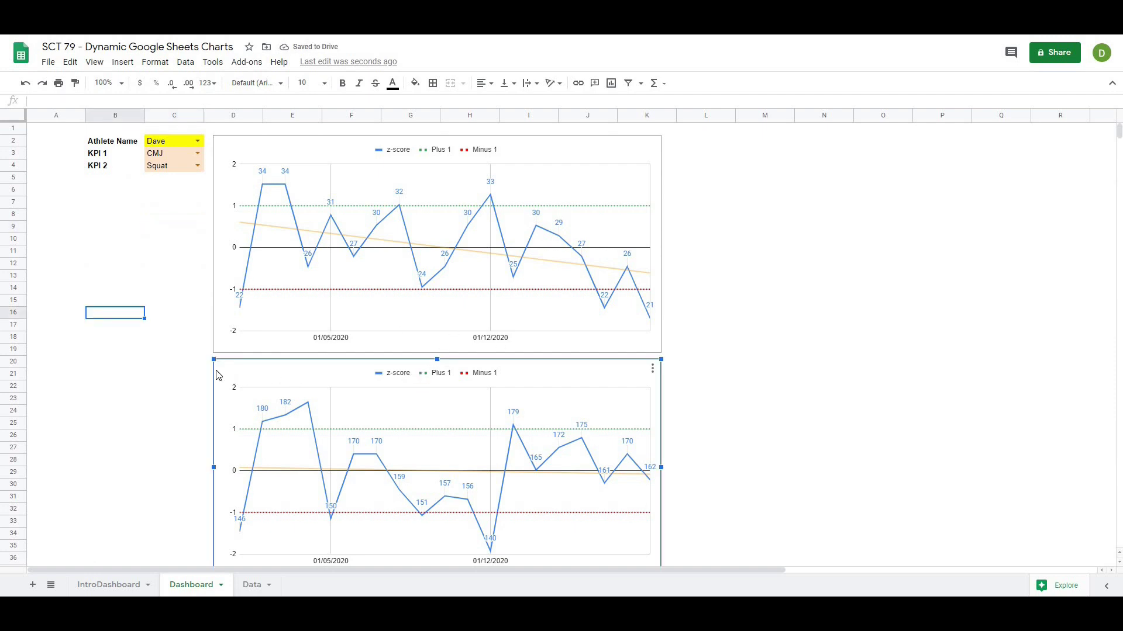
drag(368, 353, 679, 145)
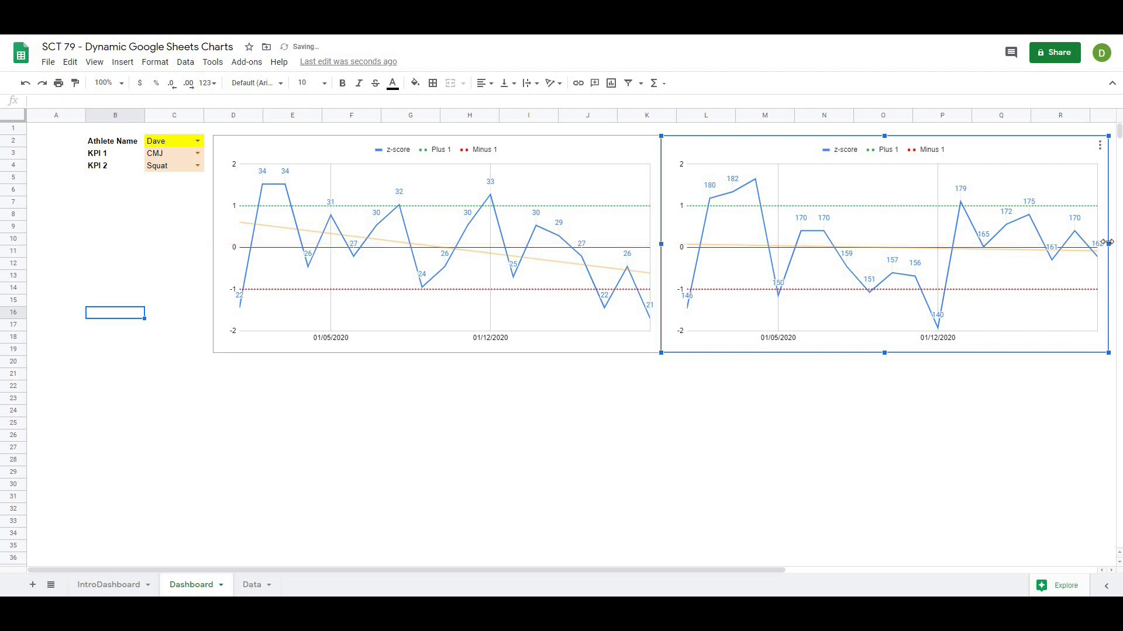
drag(1108, 243, 994, 244)
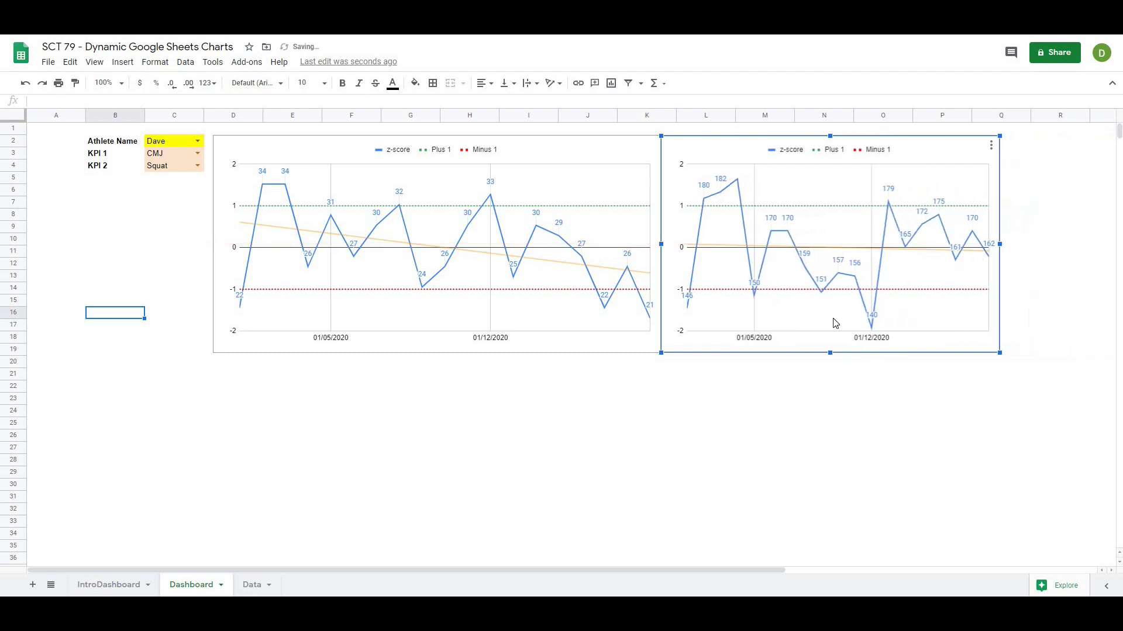
click(659, 377)
click(518, 411)
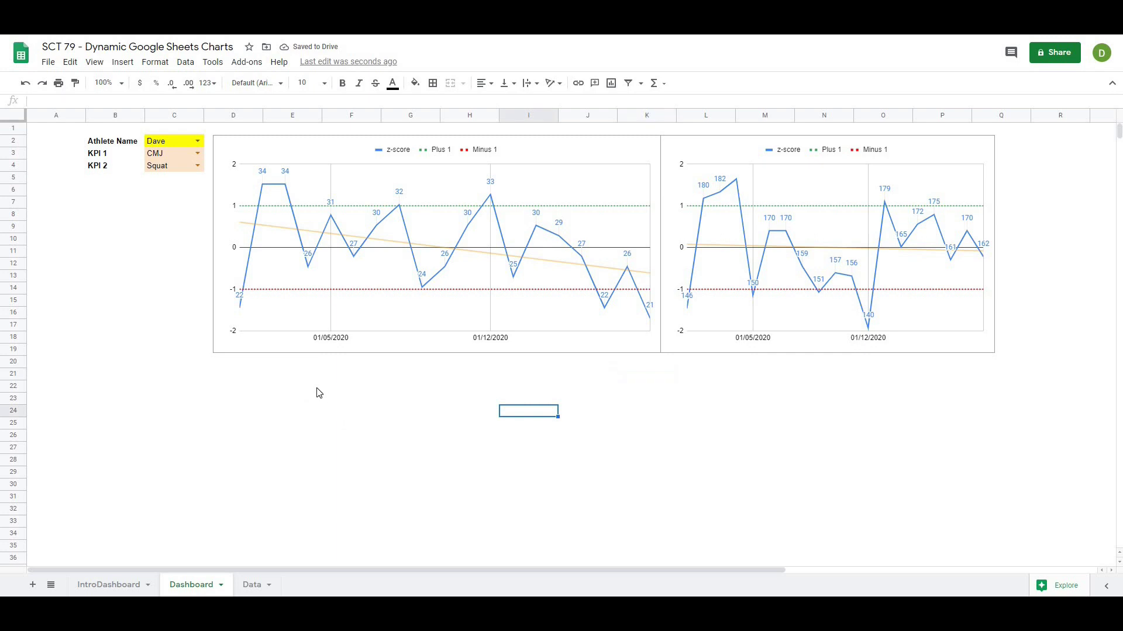
Switch the Athlete Name back to the first athlete and reselect CMJ for KPI 1 and Squat for KPI 2.
click(199, 145)
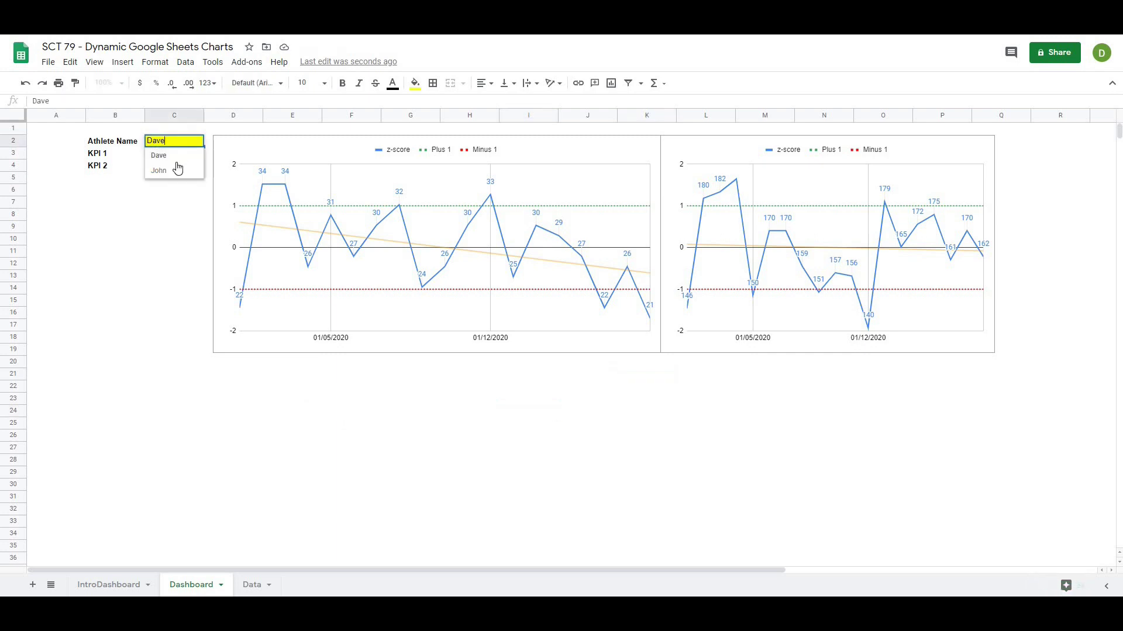
click(173, 169)
click(199, 154)
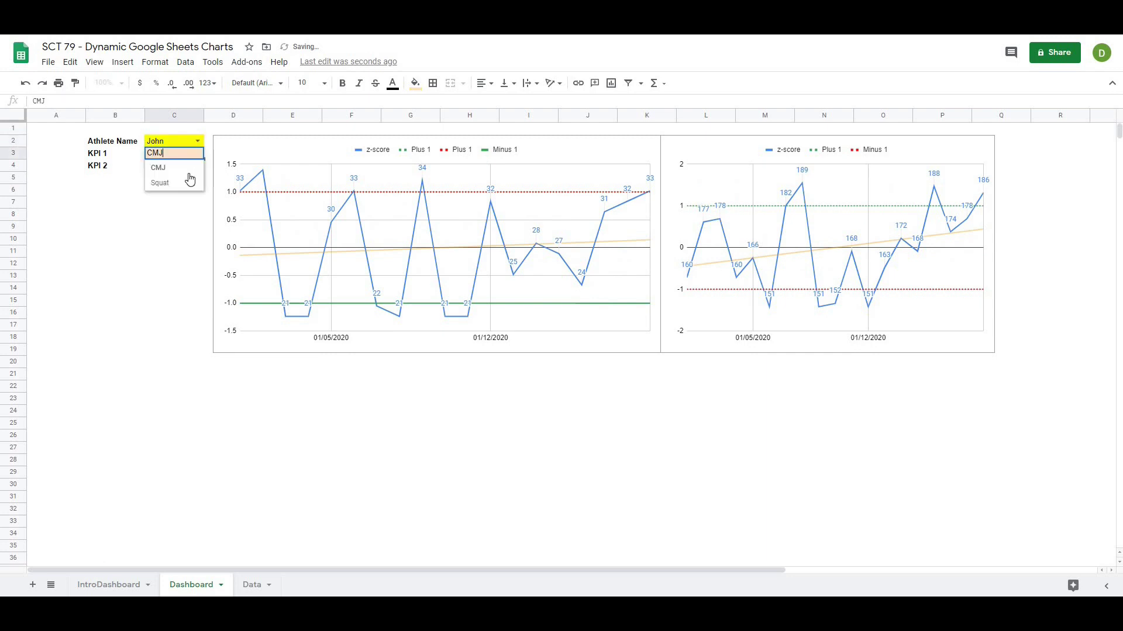
click(175, 169)
click(198, 165)
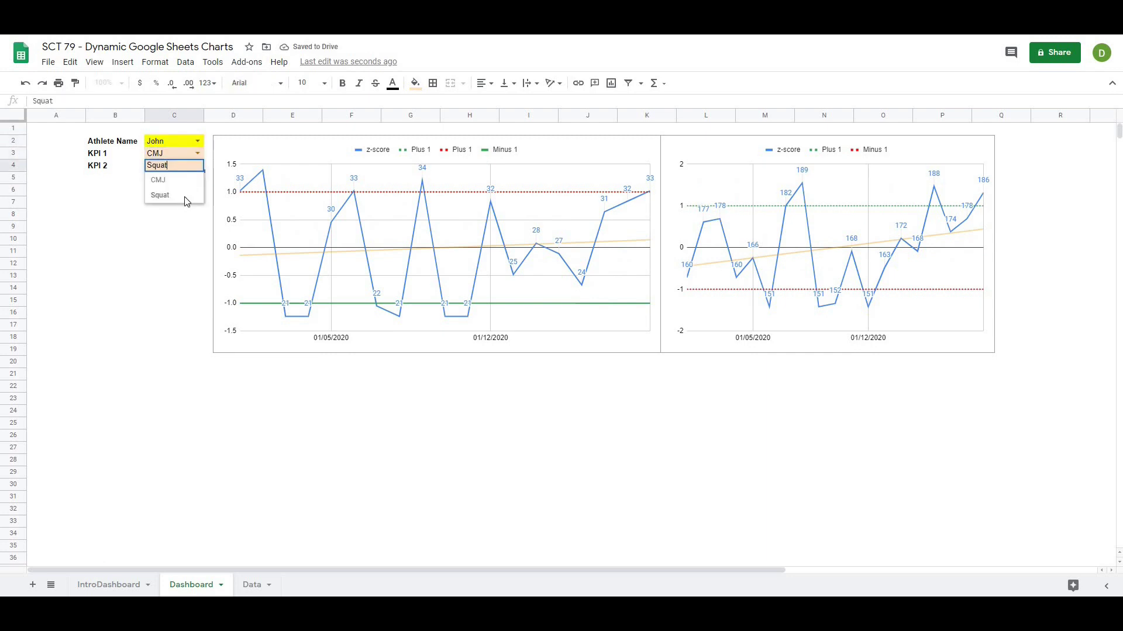
click(184, 197)
Swap the KPI selections by setting KPI 2 to CMJ and KPI 1 to Squat.
click(197, 386)
click(197, 165)
click(169, 180)
click(197, 154)
click(160, 356)
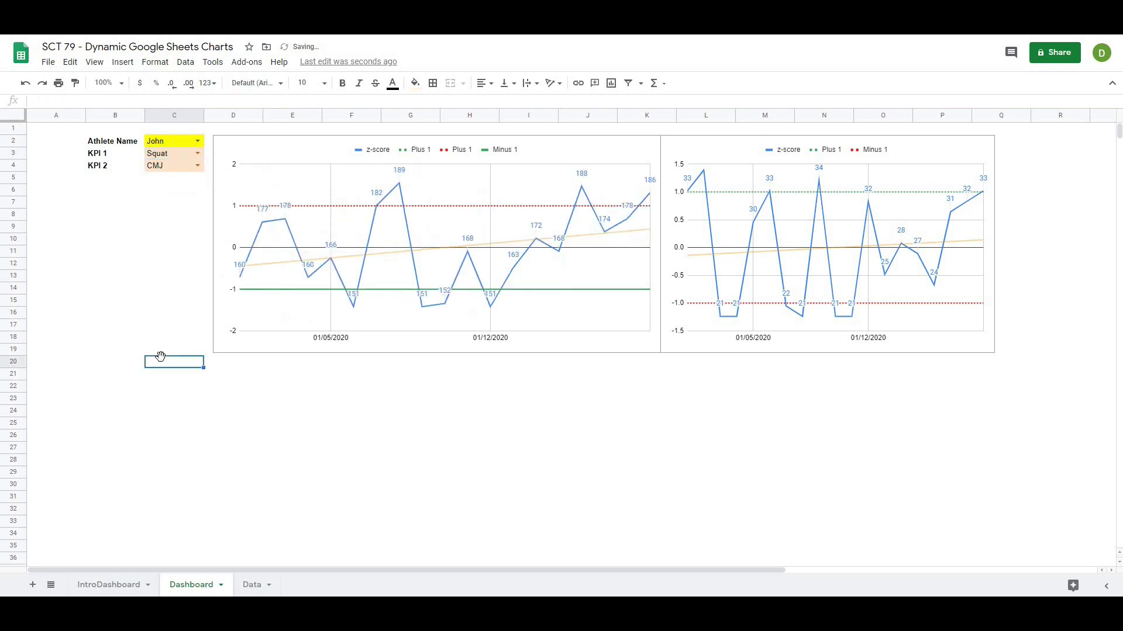